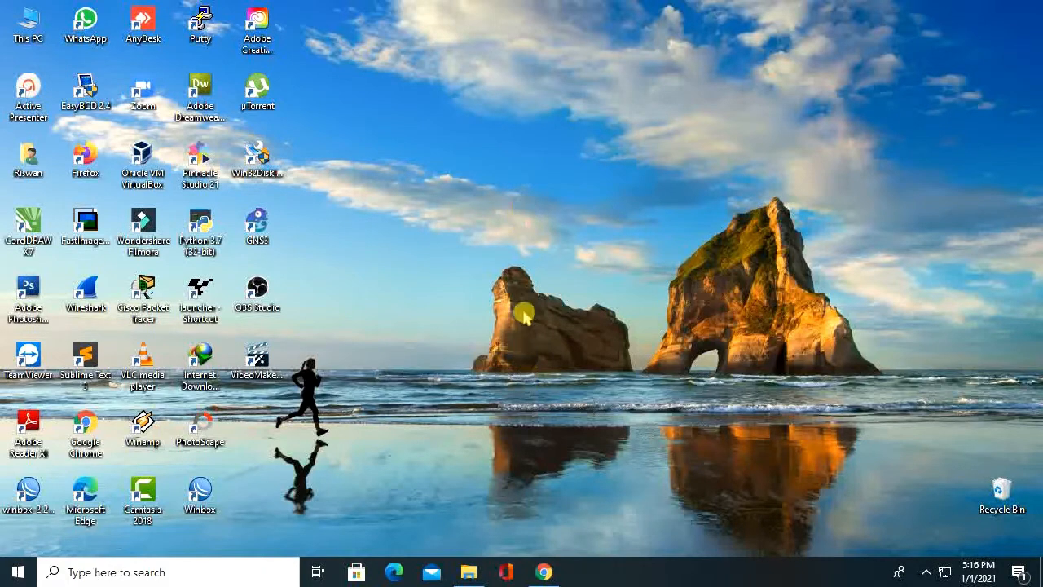
Switch to Chrome and search Google for "download mikrotik iso".
left_click(544, 572)
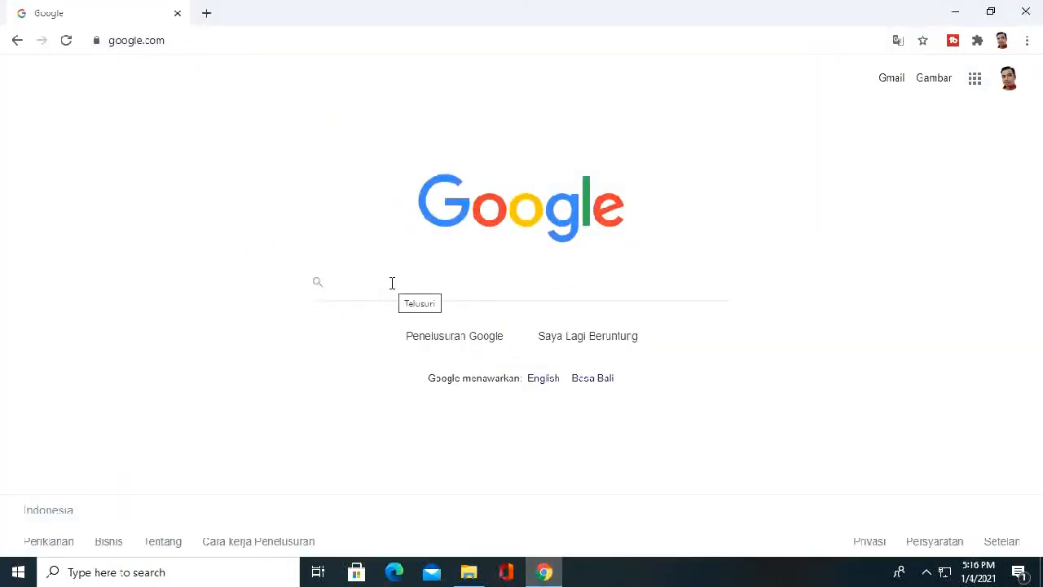
type("download")
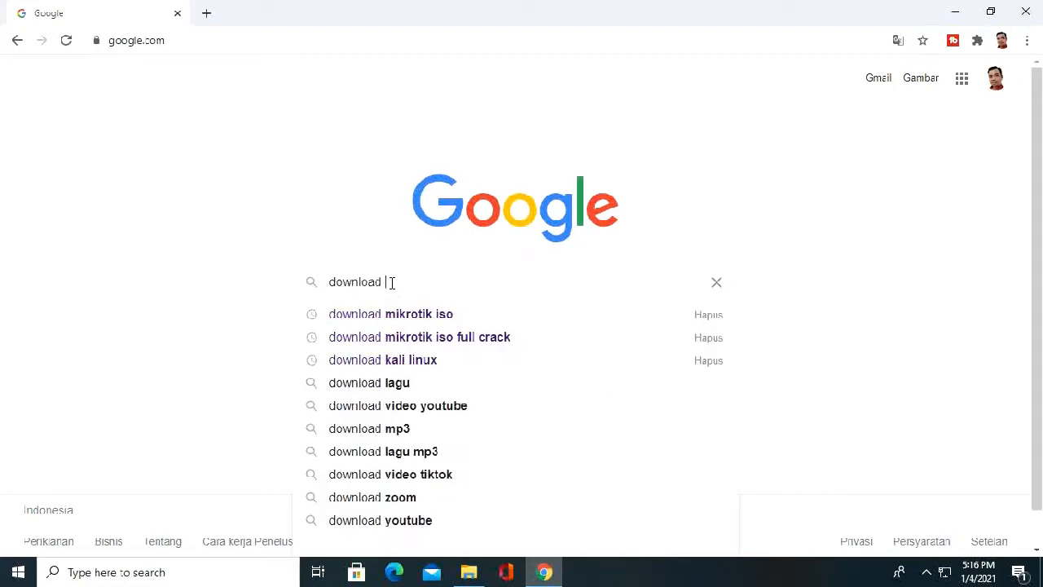
key("Down")
key("Return")
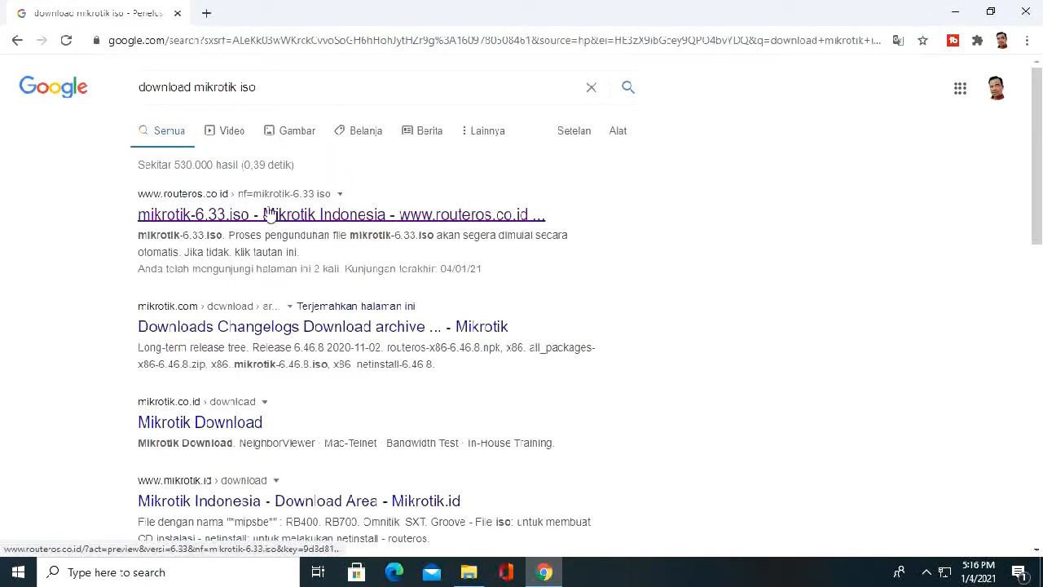
Open the routeros.co.id download result for mikrotik-6.33.iso, dismiss the duplicate download dialog and minimize the browser.
left_click(310, 218)
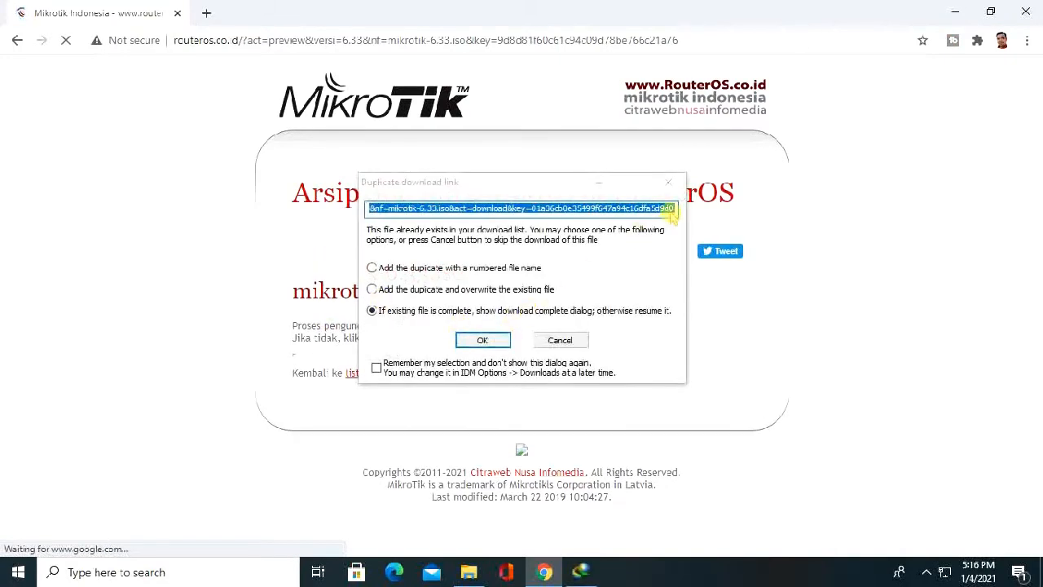
left_click(672, 184)
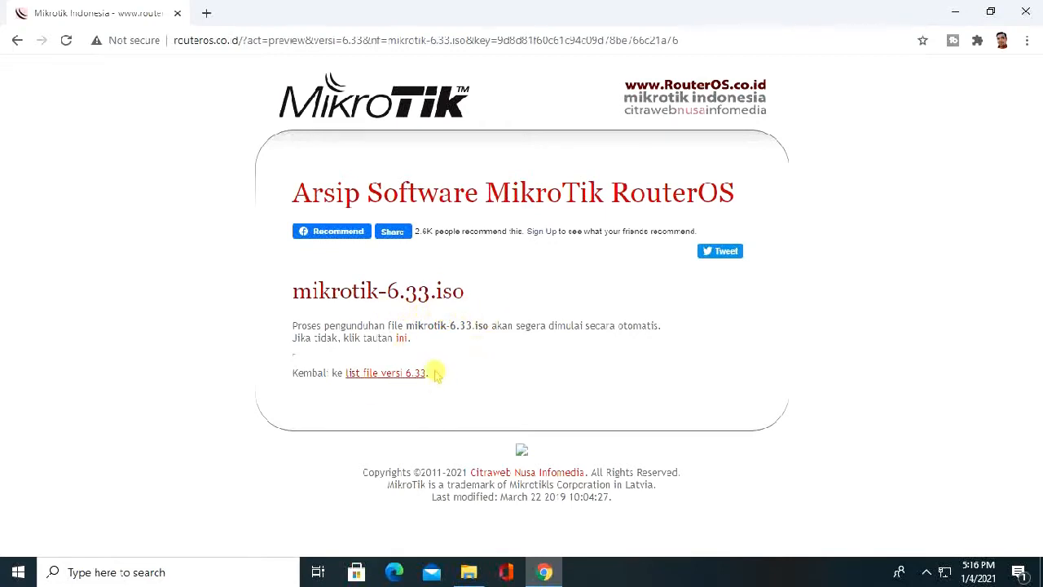
left_click(957, 12)
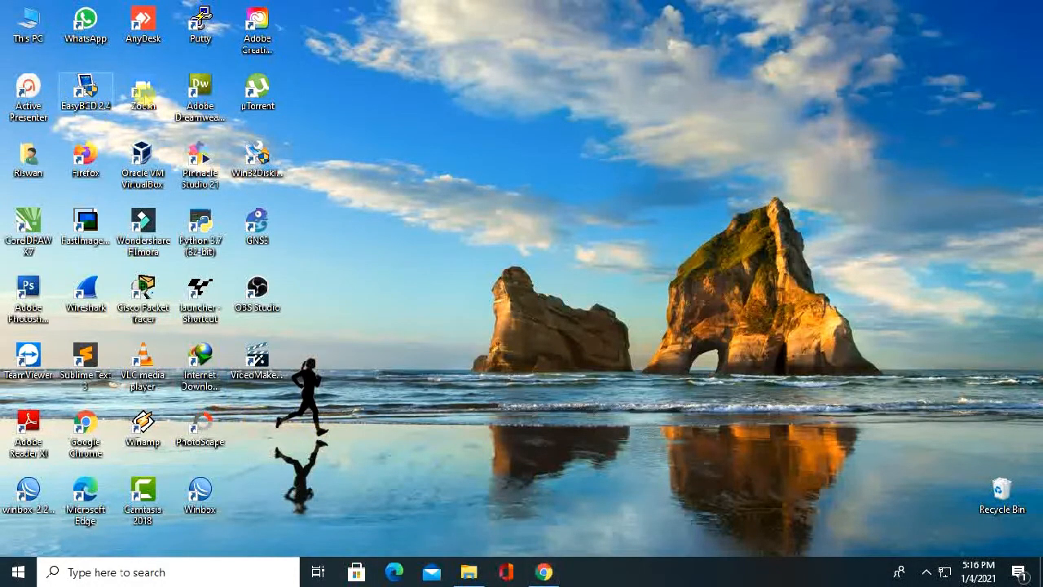
Check the OS Linux folder in File Explorer for the mikrotik-6.33 disc image, then minimize the folder window.
mouse_move(472, 573)
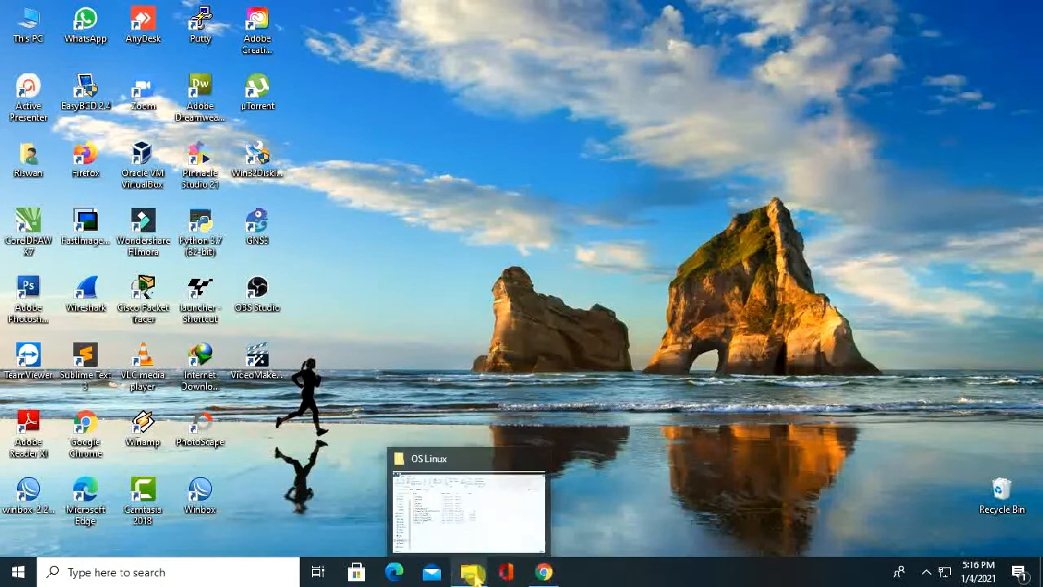
left_click(472, 497)
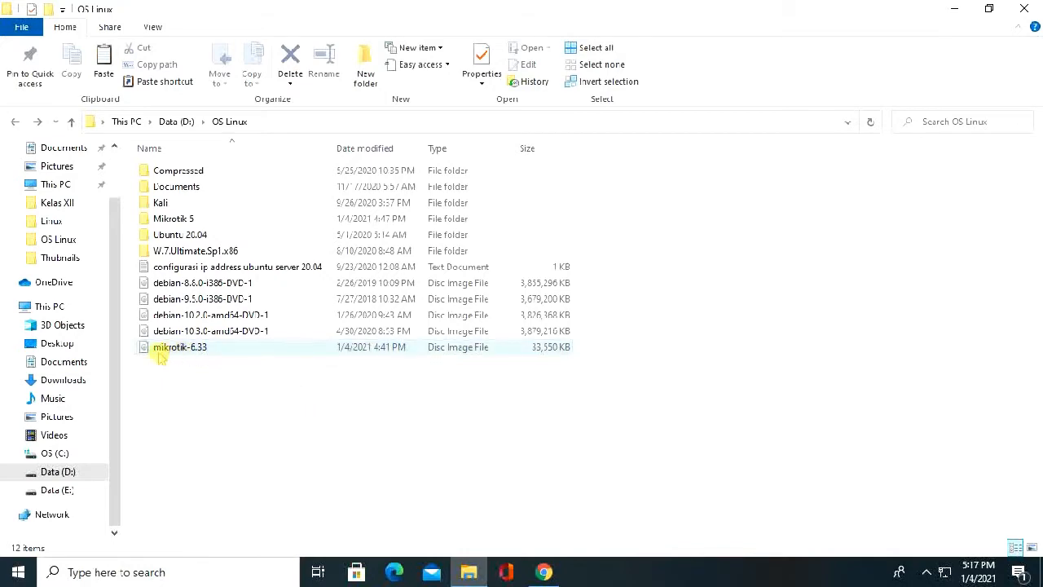
left_click(954, 9)
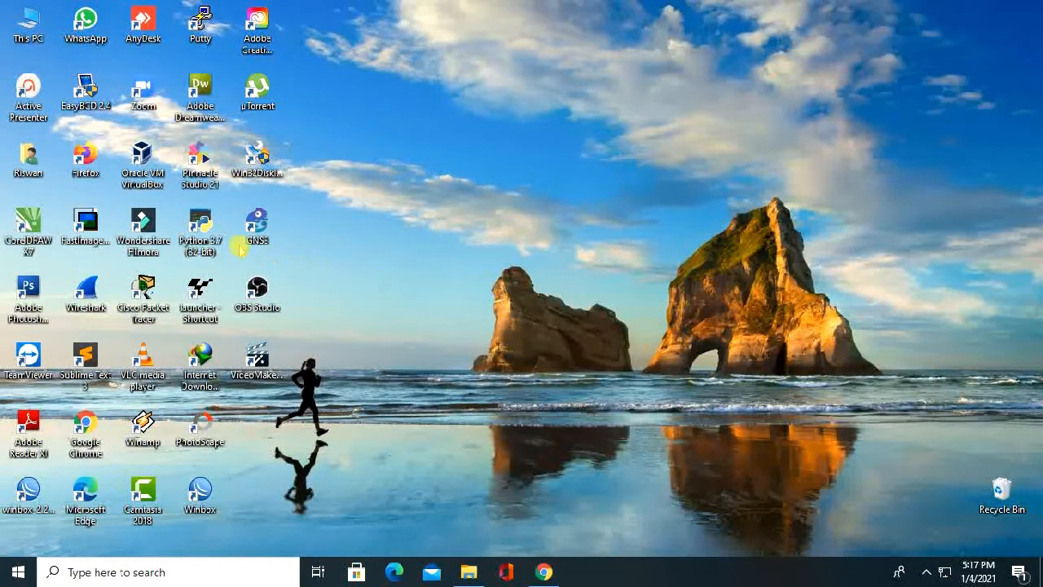
Launch Oracle VM VirtualBox and begin a new virtual machine named "Mikrotik OS".
double_click(150, 179)
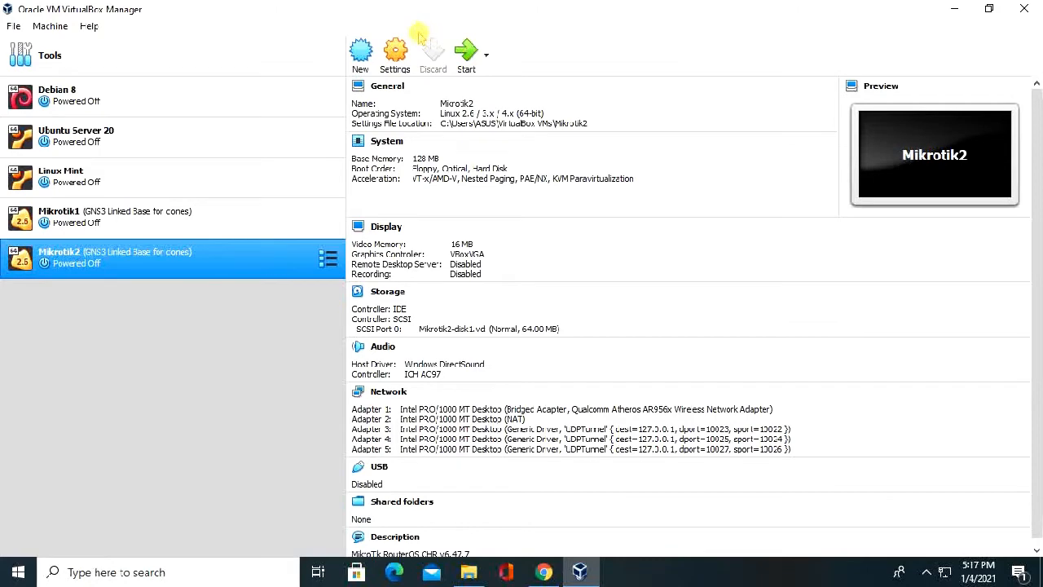
left_click(360, 51)
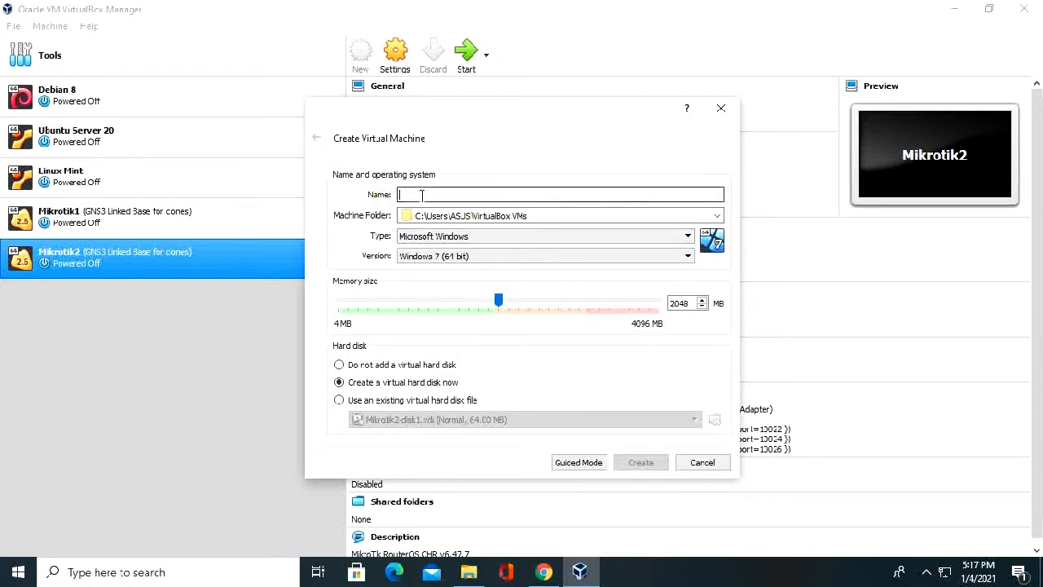
type("Mikrotik OS")
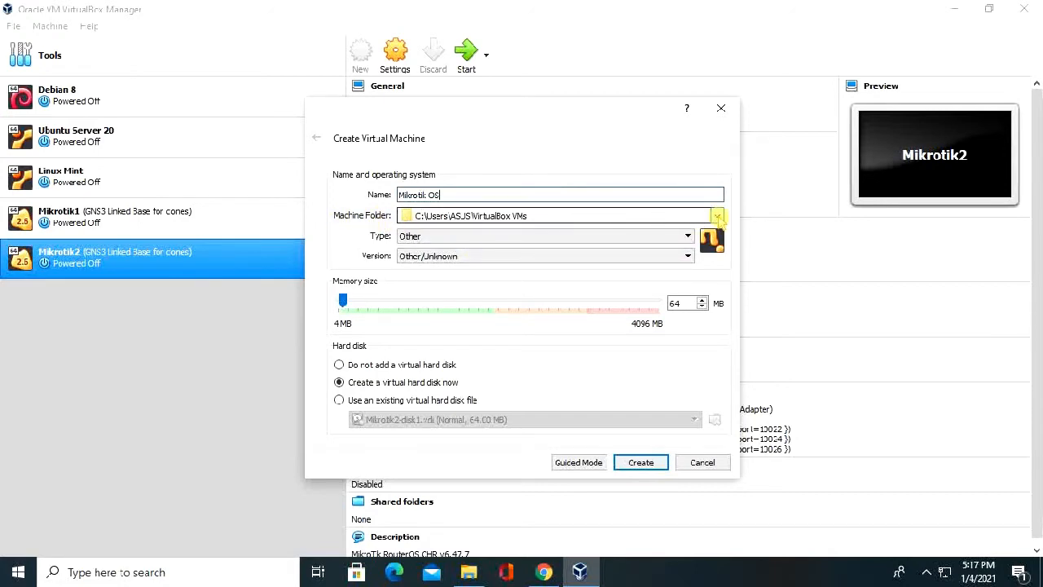
Set the new virtual machine's folder to E:\Virtual\Mikrotik.
left_click(717, 216)
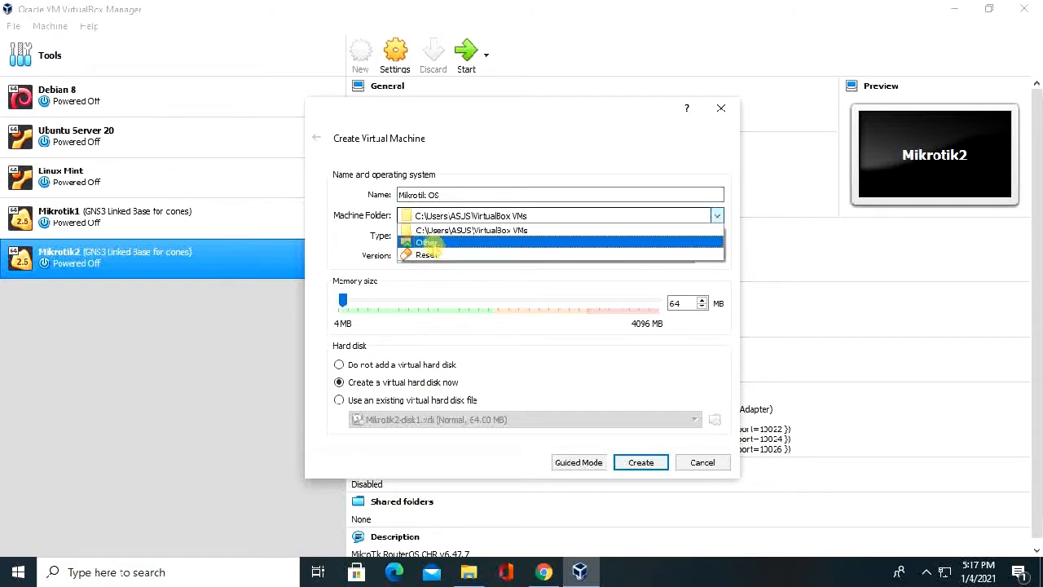
left_click(427, 243)
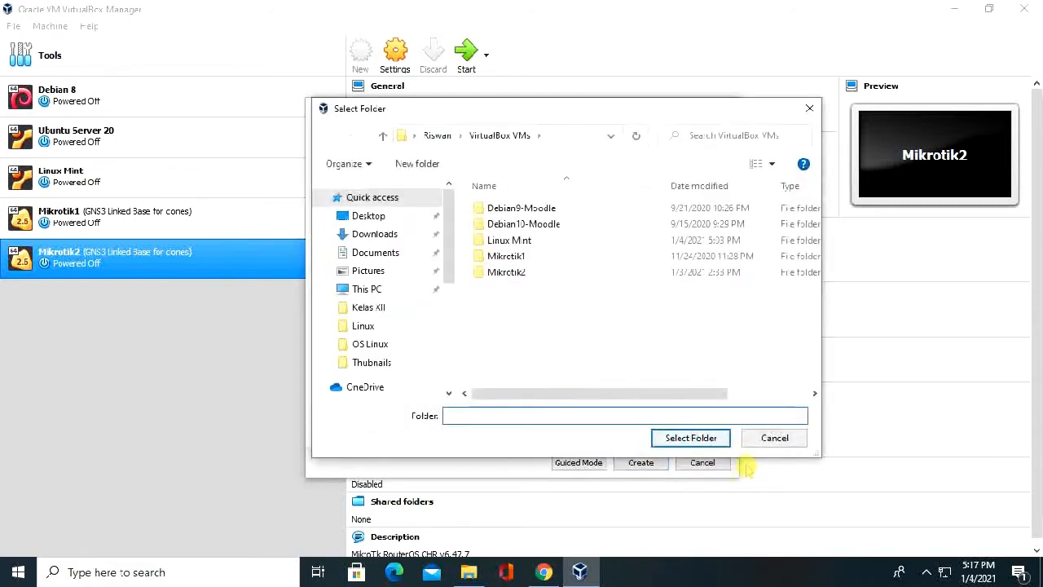
scroll(457, 269, "down", 4)
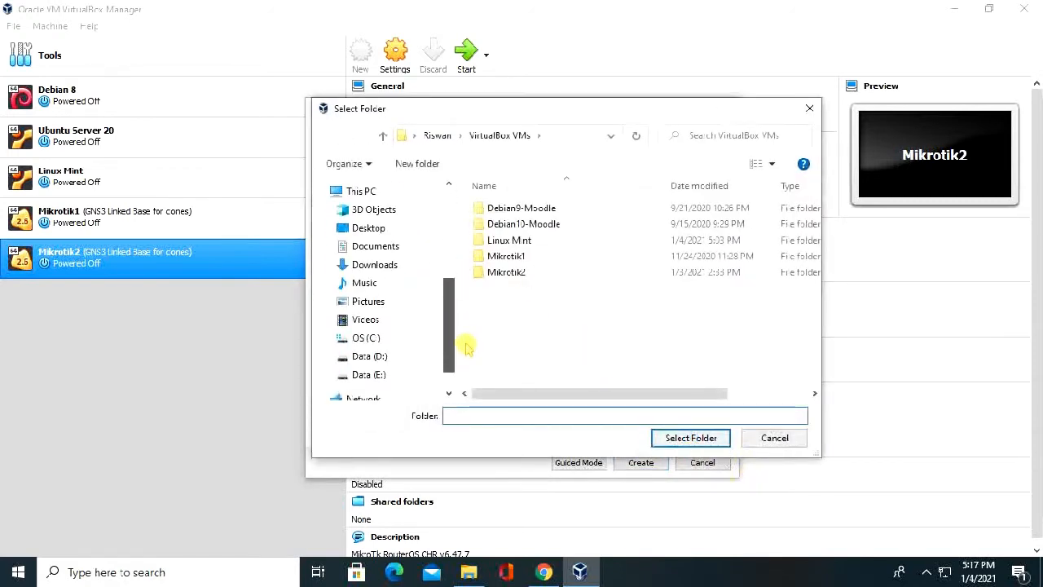
left_click(387, 375)
scroll(570, 319, "down", 10)
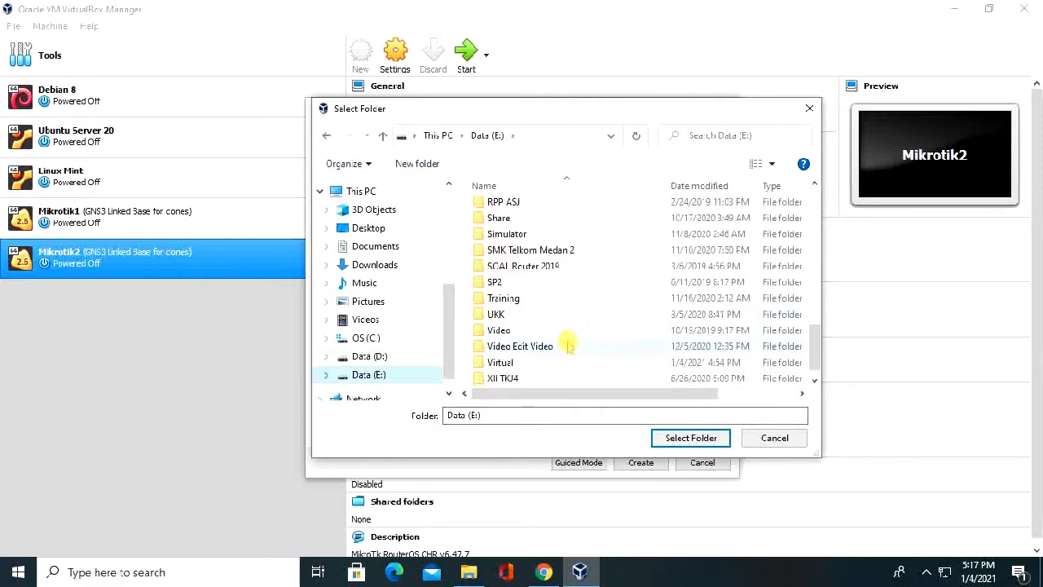
scroll(568, 346, "down", 1)
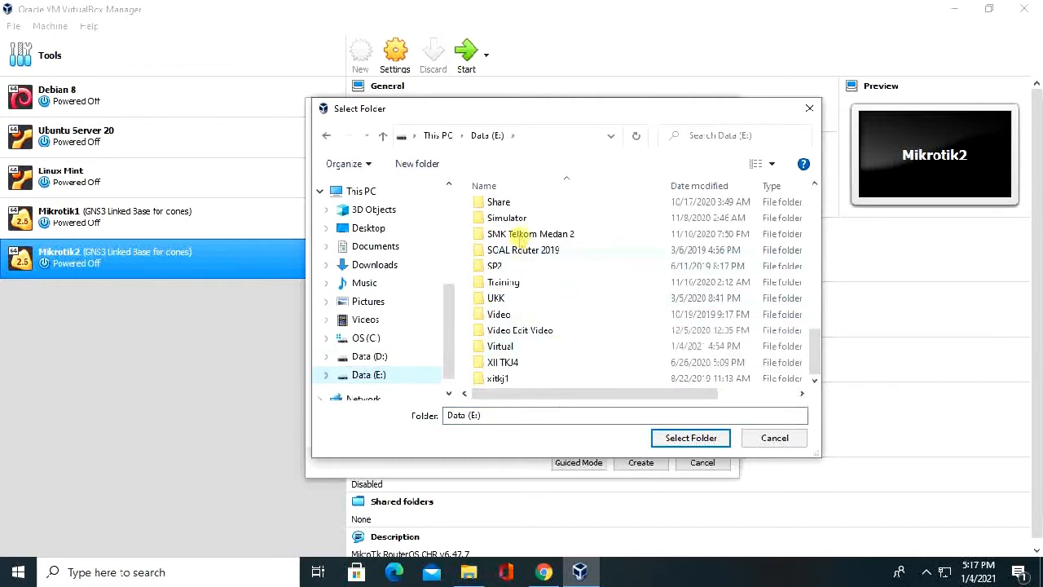
left_click(507, 346)
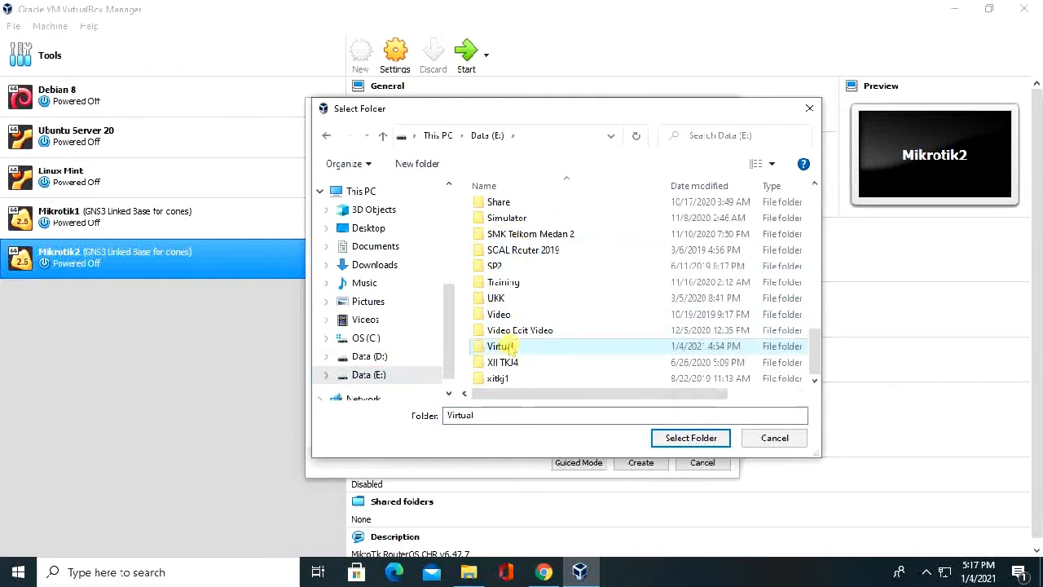
double_click(507, 347)
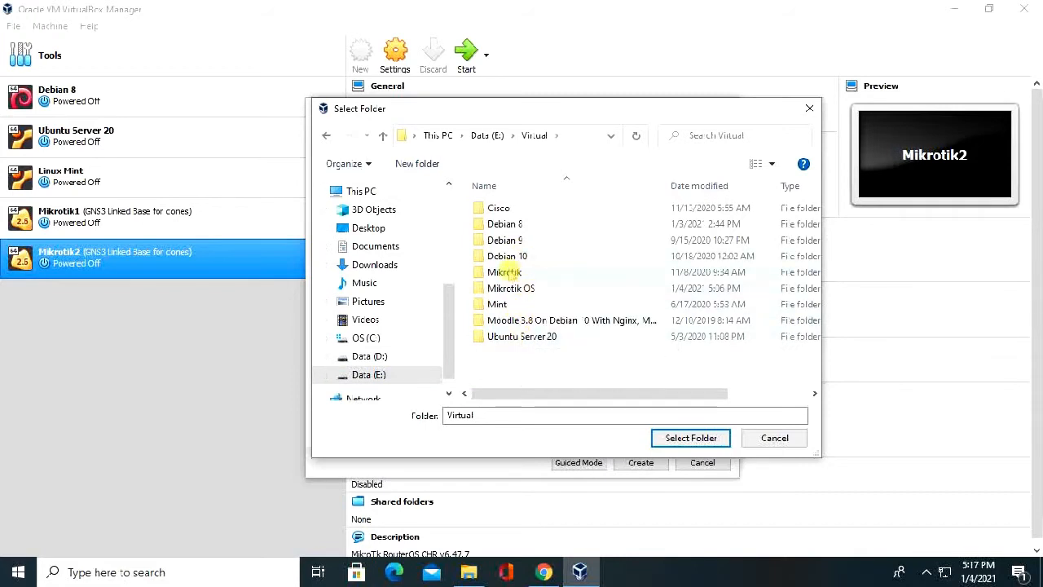
double_click(505, 272)
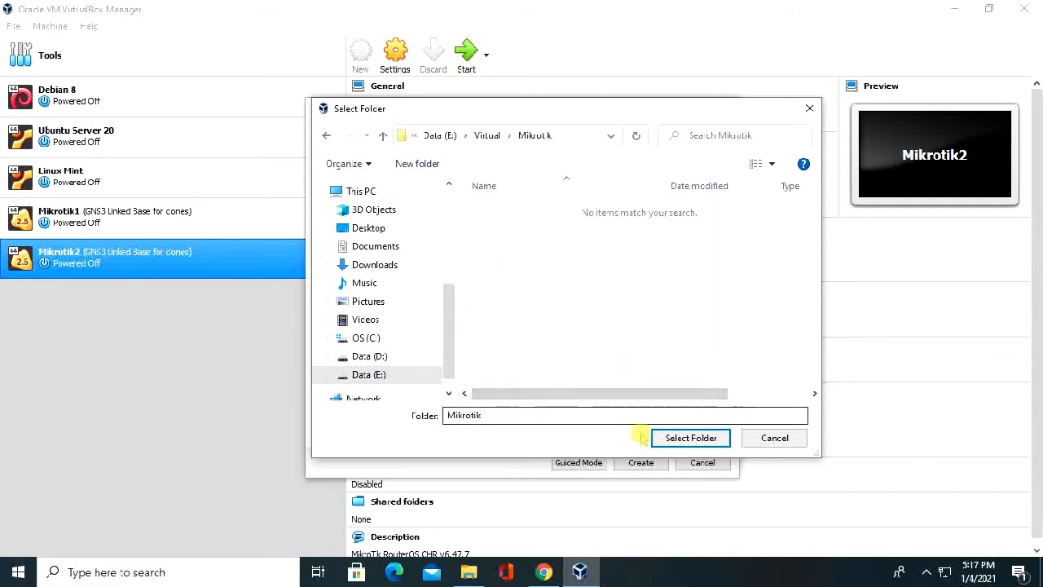
left_click(683, 437)
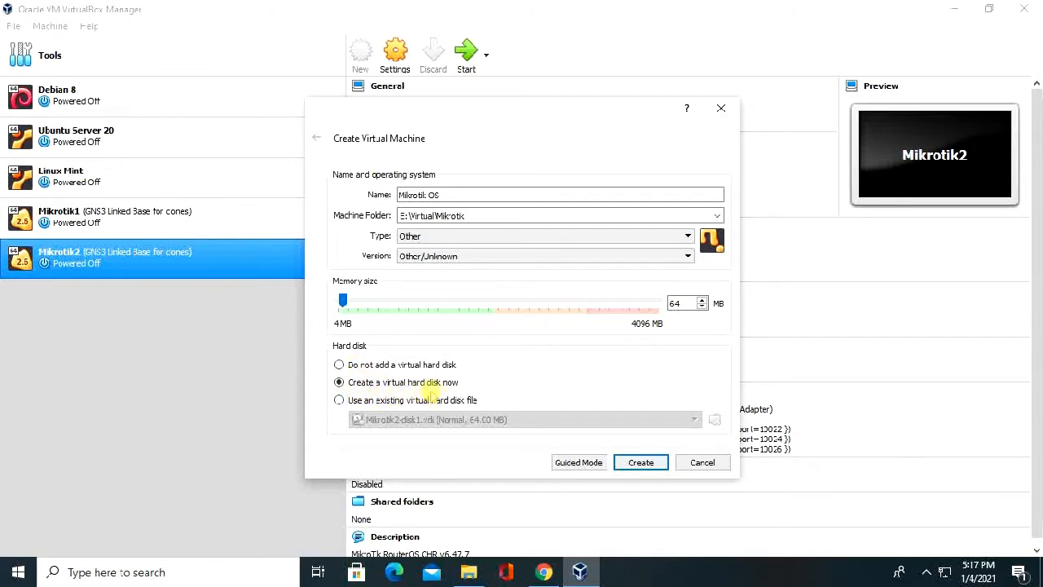
Create the virtual machine with a 2.00 GB dynamically allocated VDI hard disk named Mikrotik OS.
left_click(640, 462)
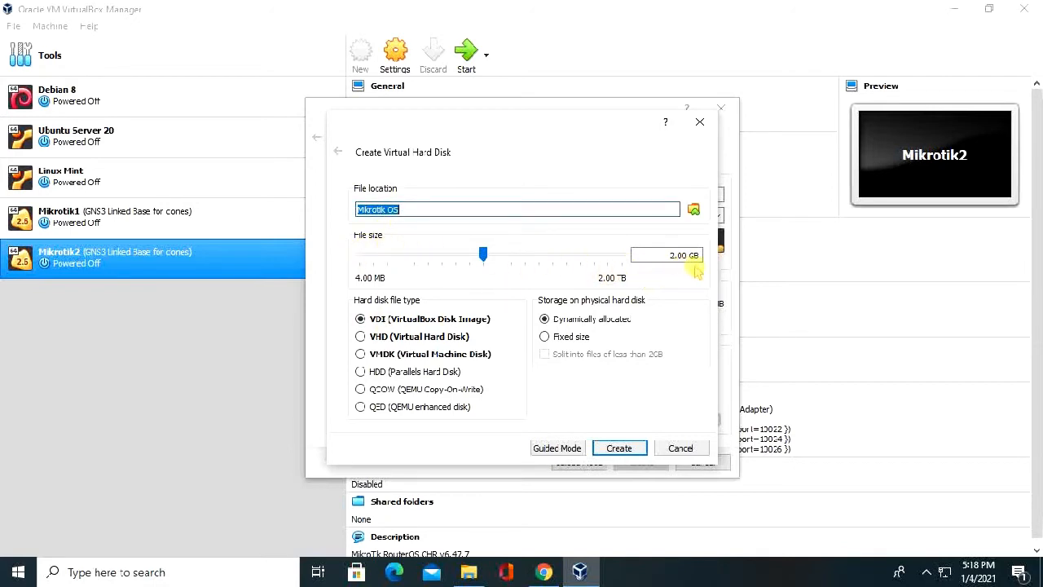
mouse_move(483, 255)
left_mouse_down()
mouse_move(534, 262)
mouse_move(473, 260)
mouse_move(487, 263)
left_mouse_up()
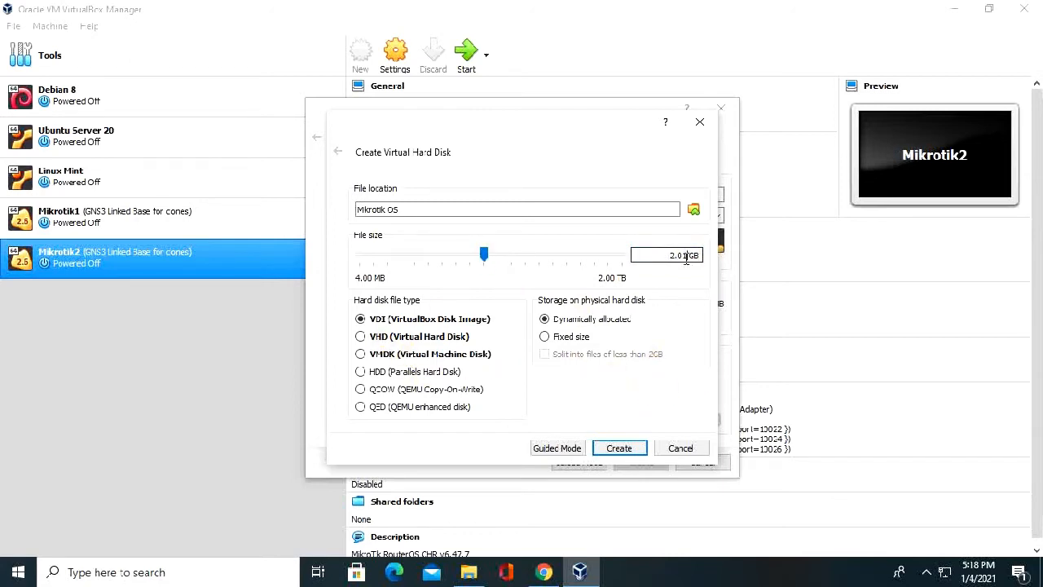
left_click_drag(687, 256, 682, 255)
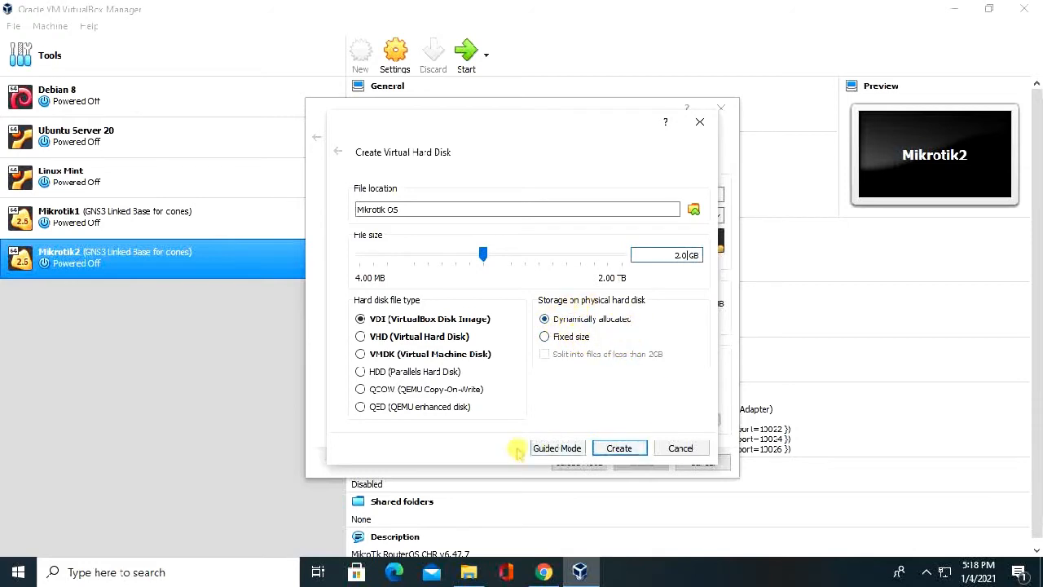
left_click(620, 448)
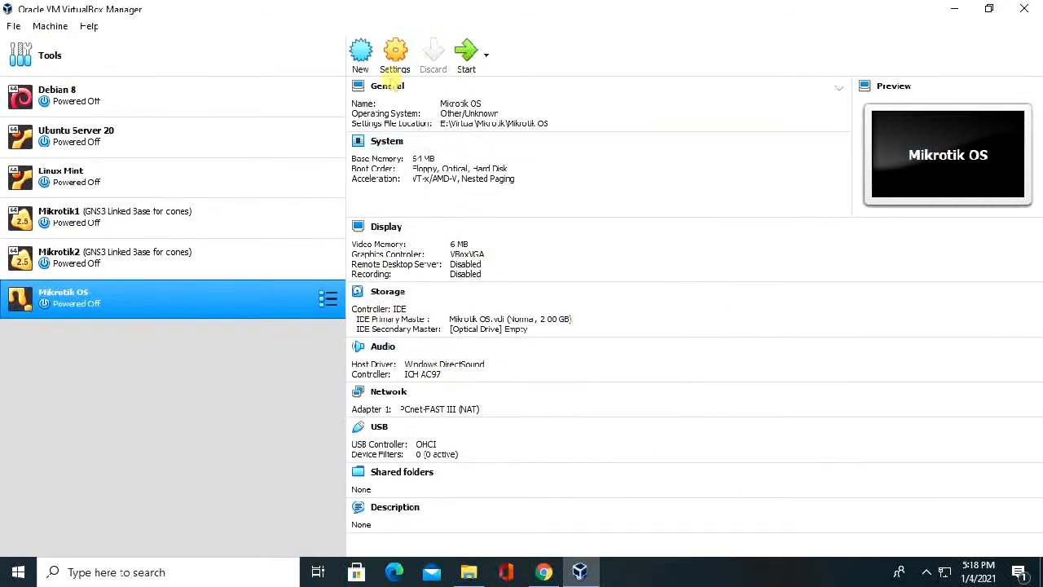
In the Mikrotik OS machine's network settings, choose NAT as the attachment for Adapter 1.
left_click(396, 55)
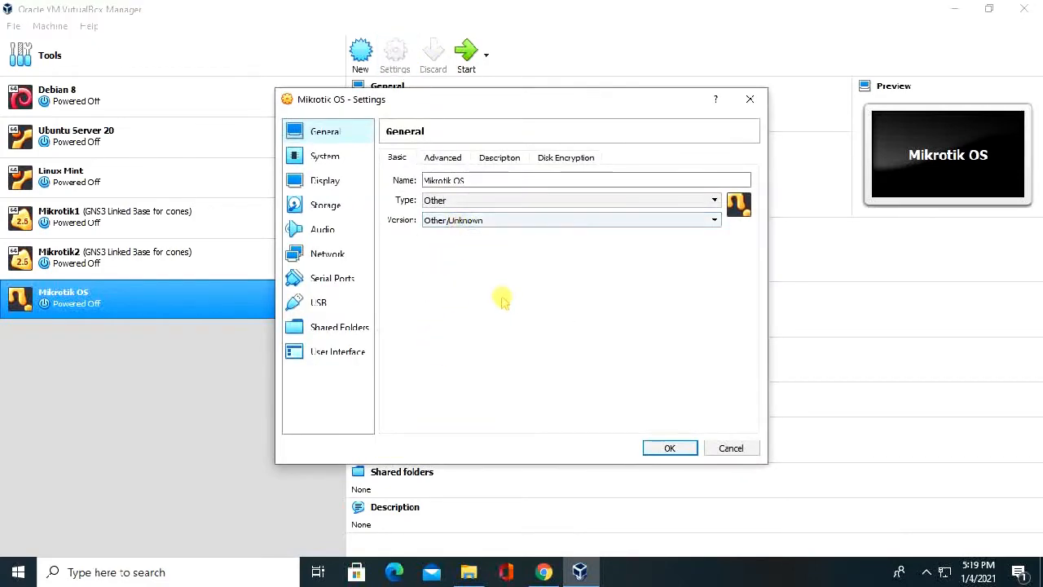
left_click(327, 259)
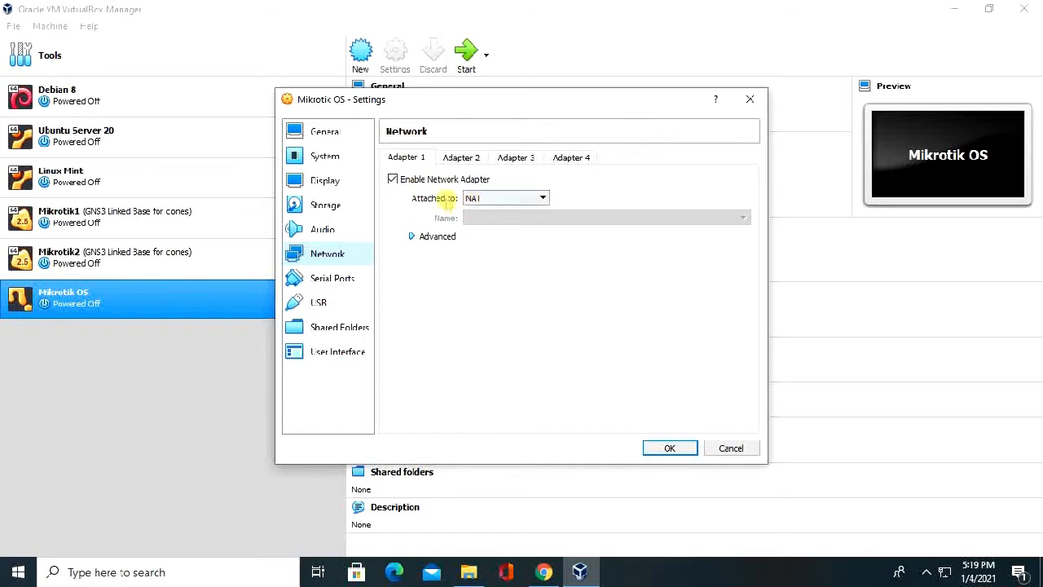
left_click(481, 202)
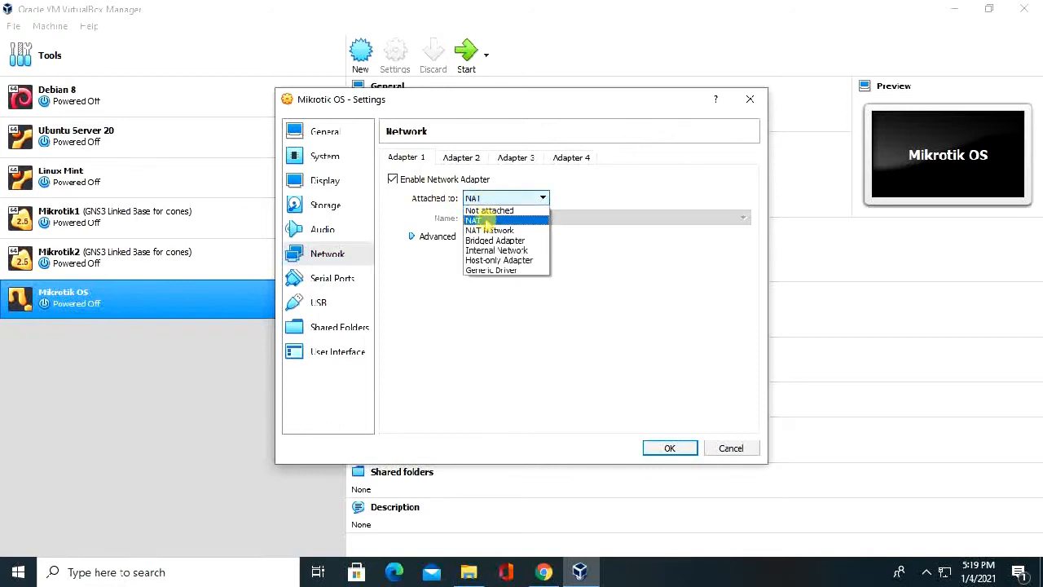
left_click(482, 219)
Enable network Adapter 2 as a Bridged Adapter on the Realtek PCIe FE Family Controller, check its advanced options and save the settings.
left_click(462, 157)
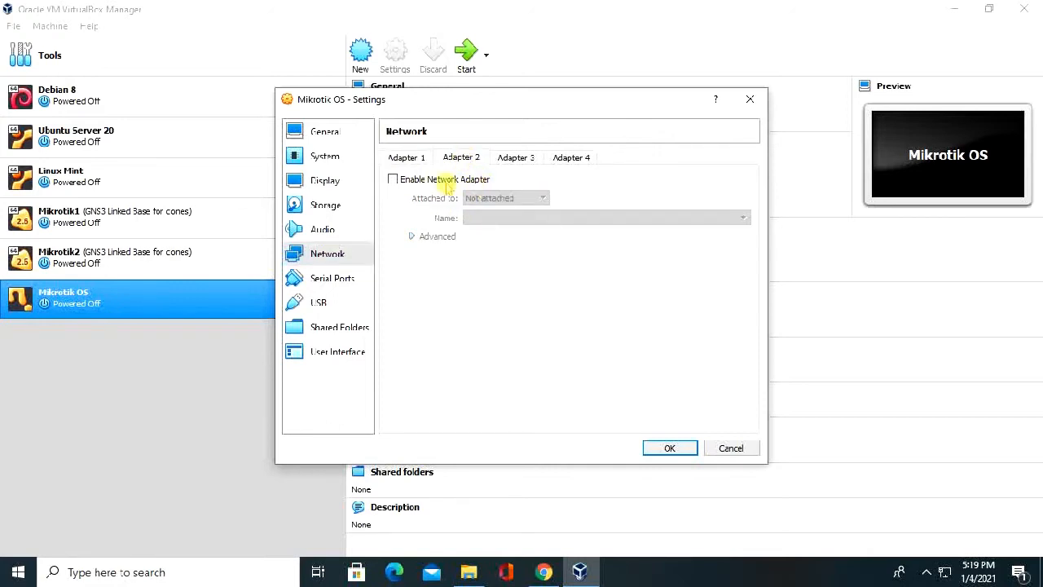
left_click(394, 181)
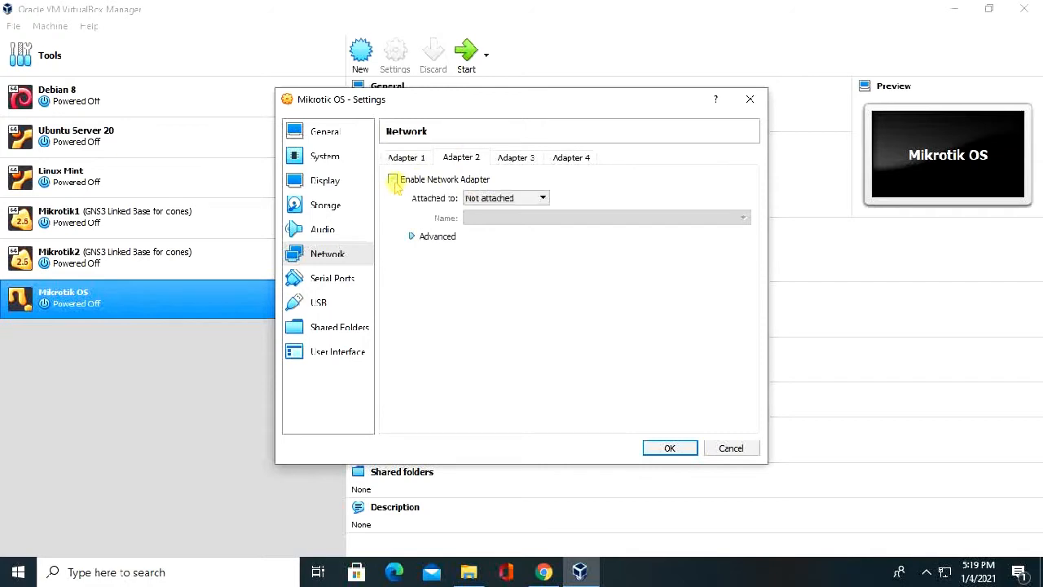
left_click(515, 204)
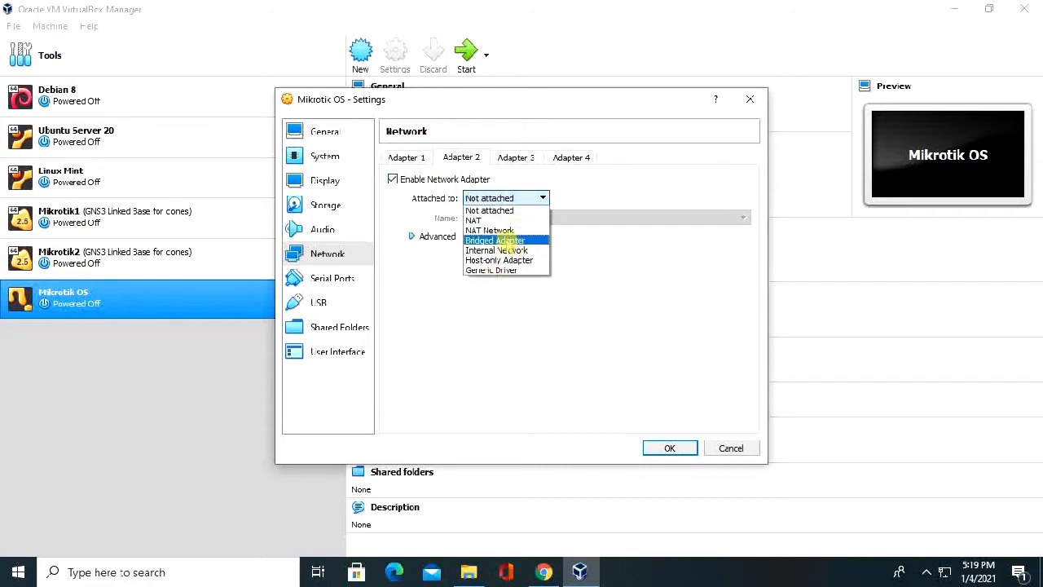
left_click(497, 240)
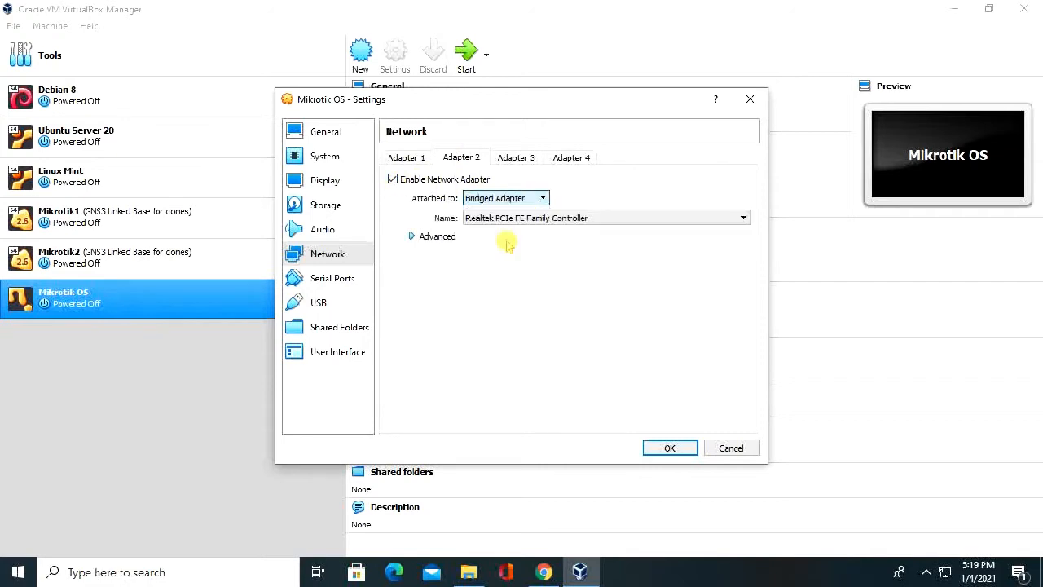
left_click(413, 236)
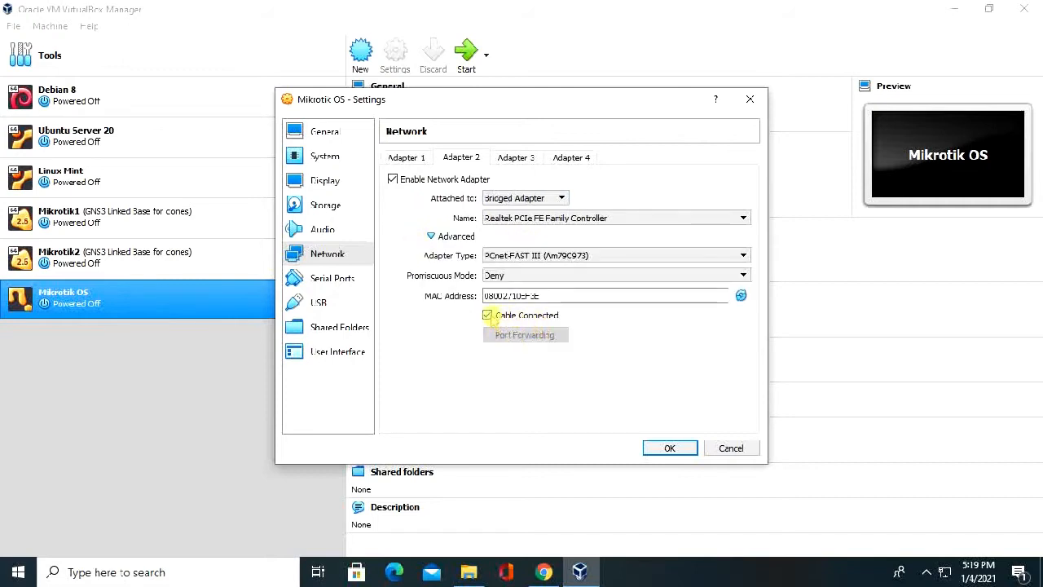
left_click(669, 448)
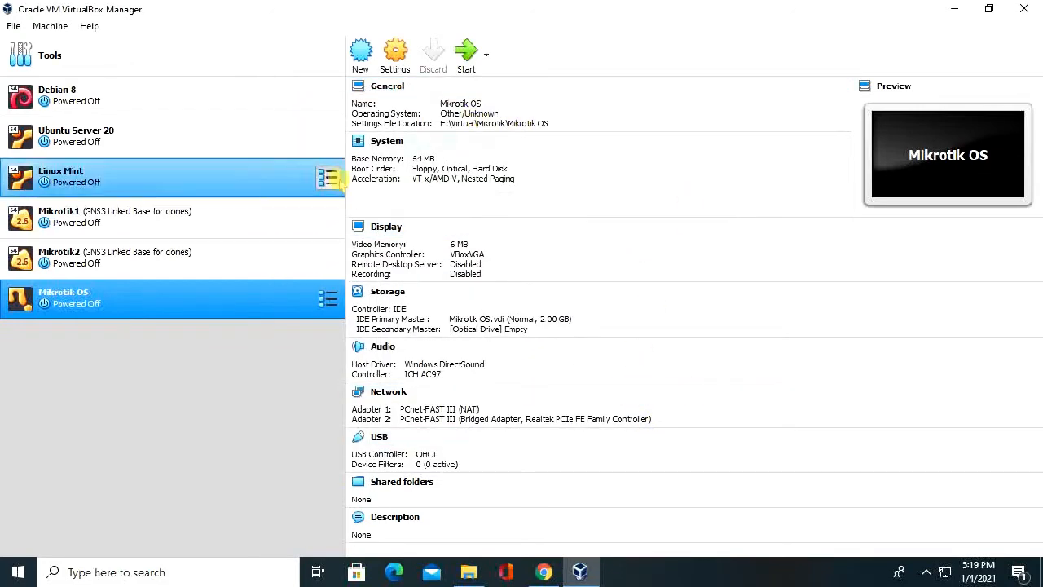
Start the Mikrotik OS machine with mikrotik-6.33.iso as the start-up disk and dismiss the keyboard capture notice.
double_click(147, 300)
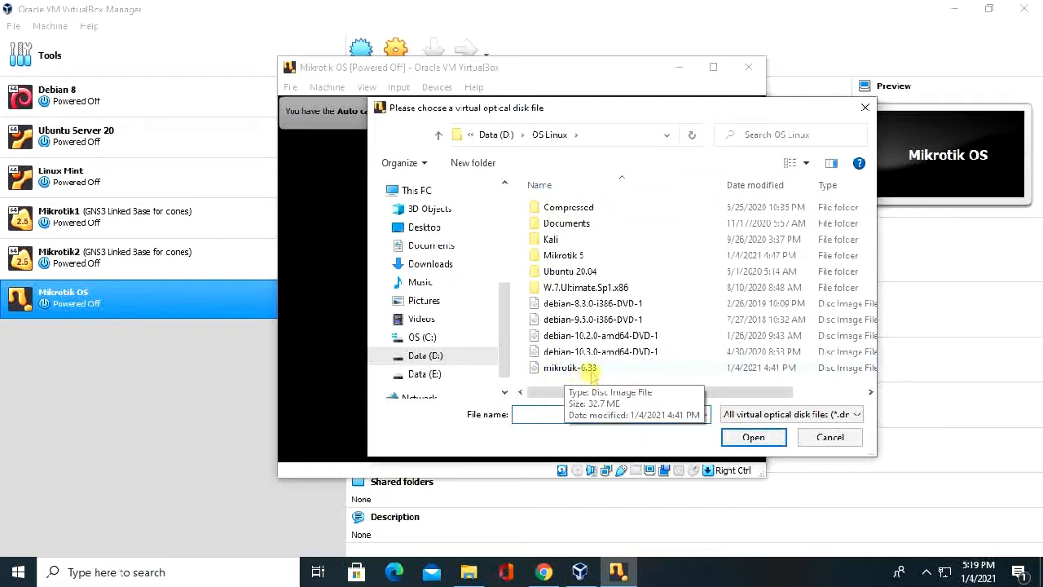
left_click(591, 369)
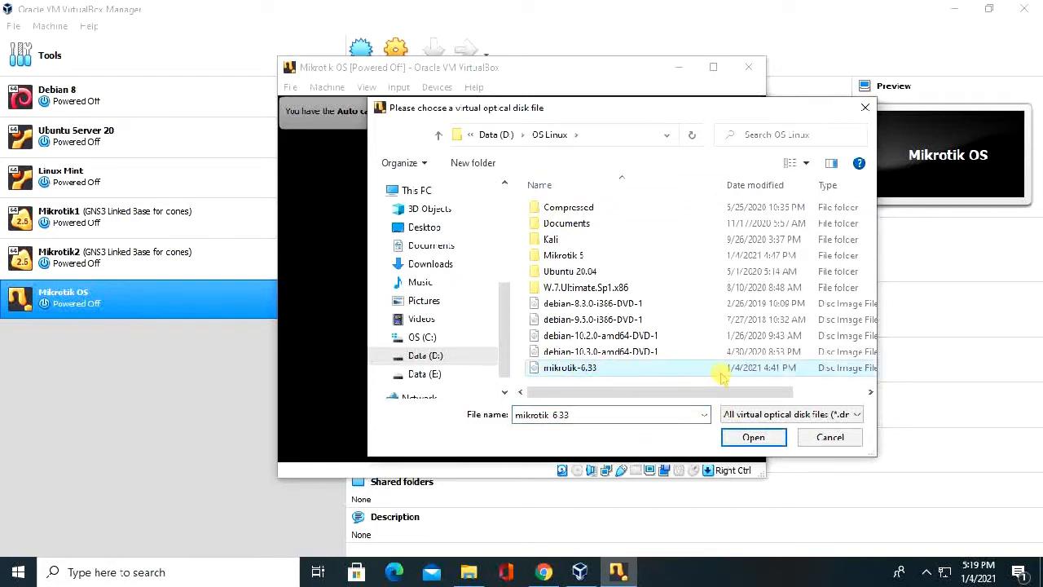
left_click(754, 437)
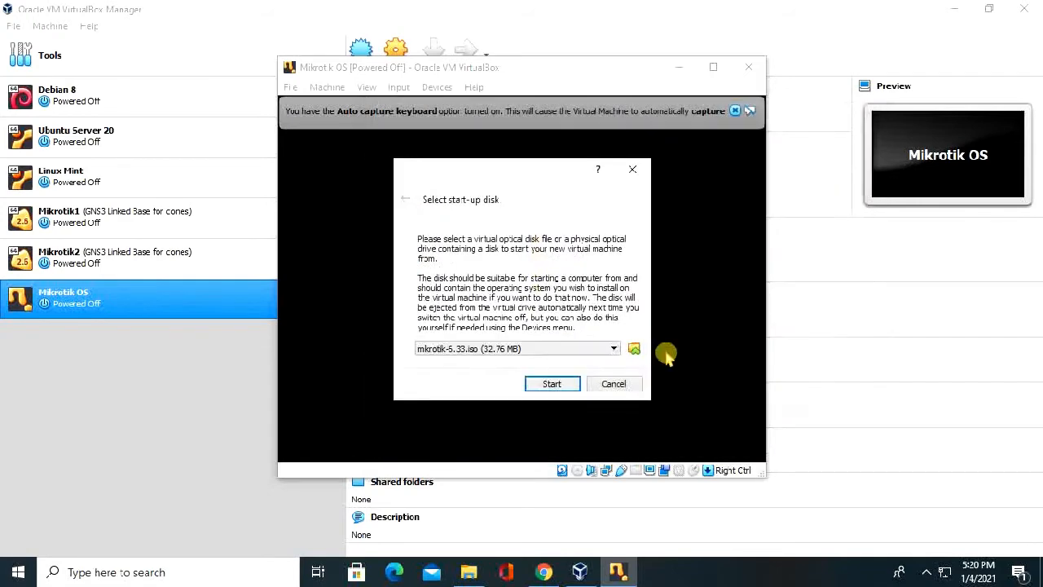
left_click(552, 384)
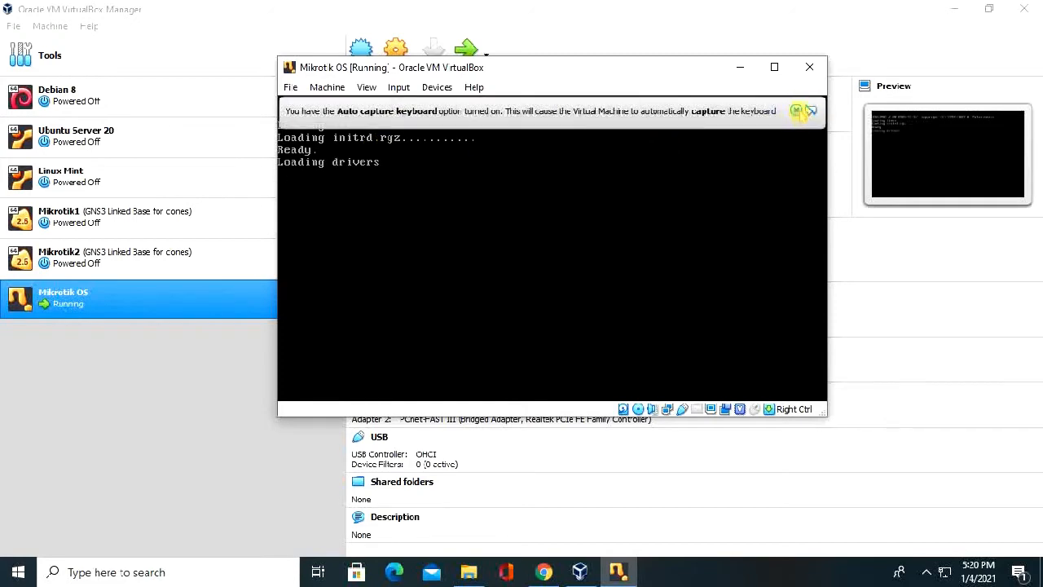
left_click(803, 111)
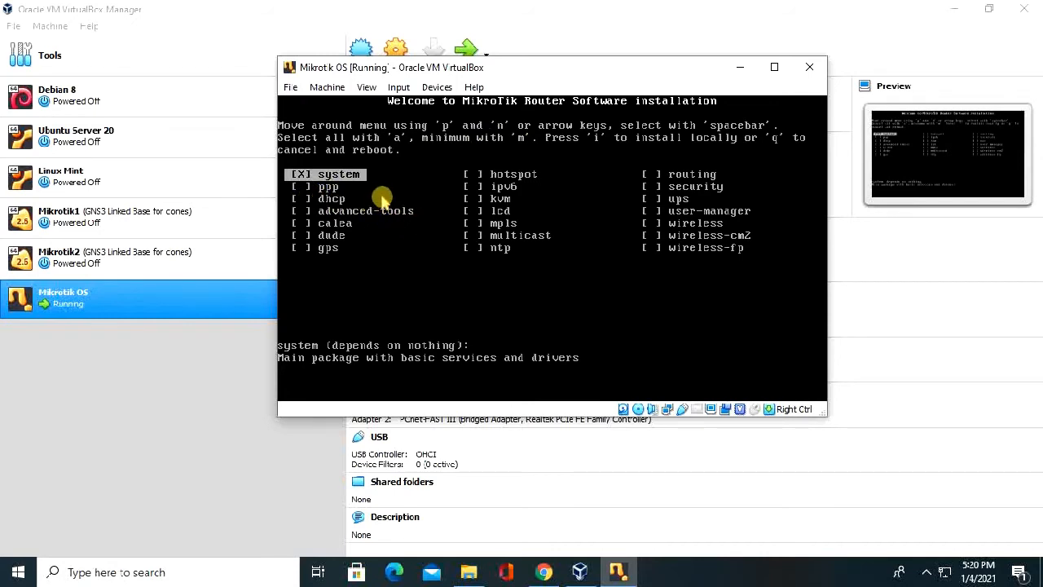
Install RouterOS with all packages selected, keep the old configuration, accept erasing the disk, and reboot.
key("a")
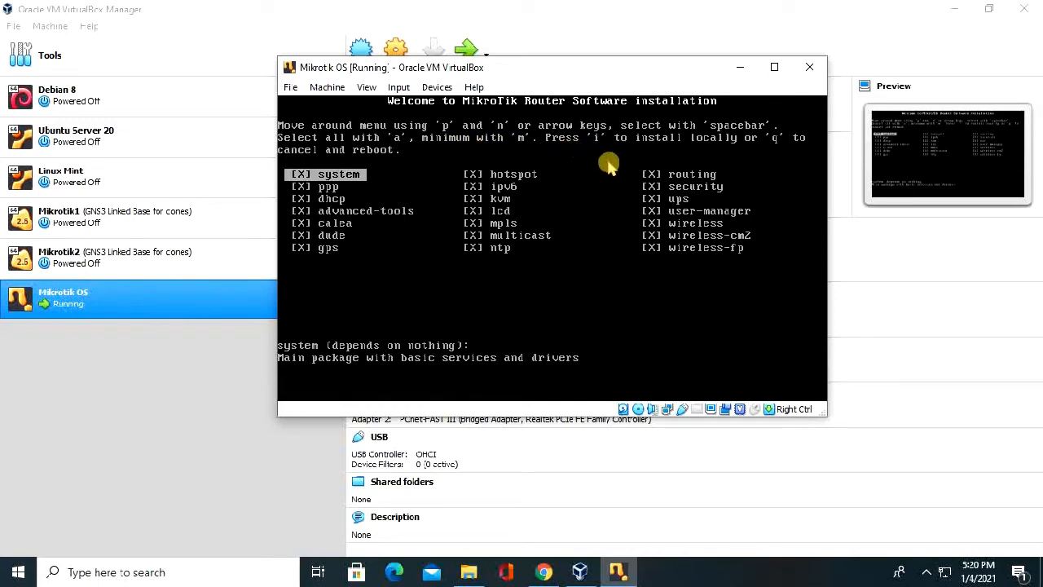
key("i")
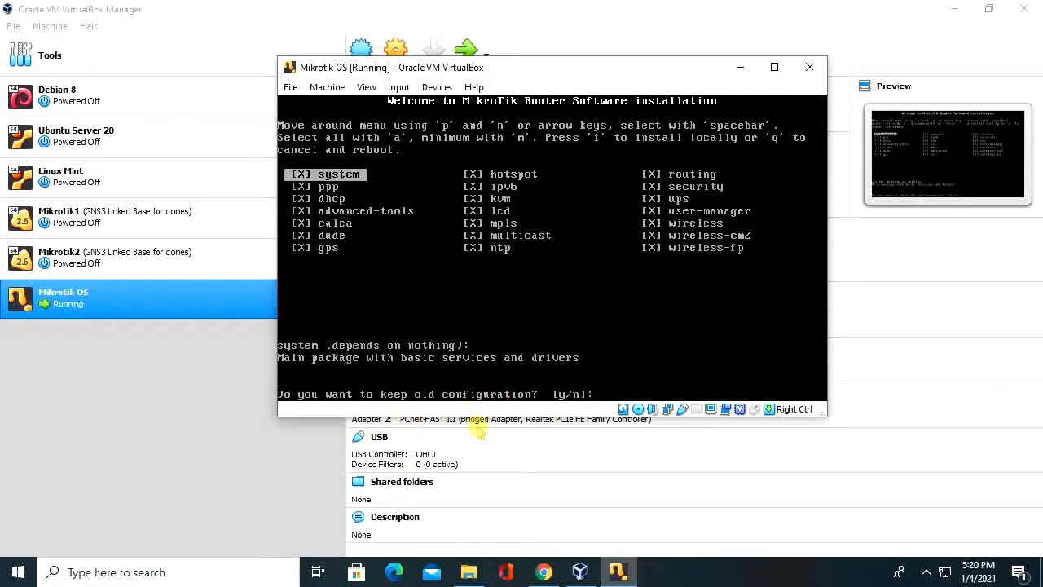
left_click(625, 388)
type("y/n]:")
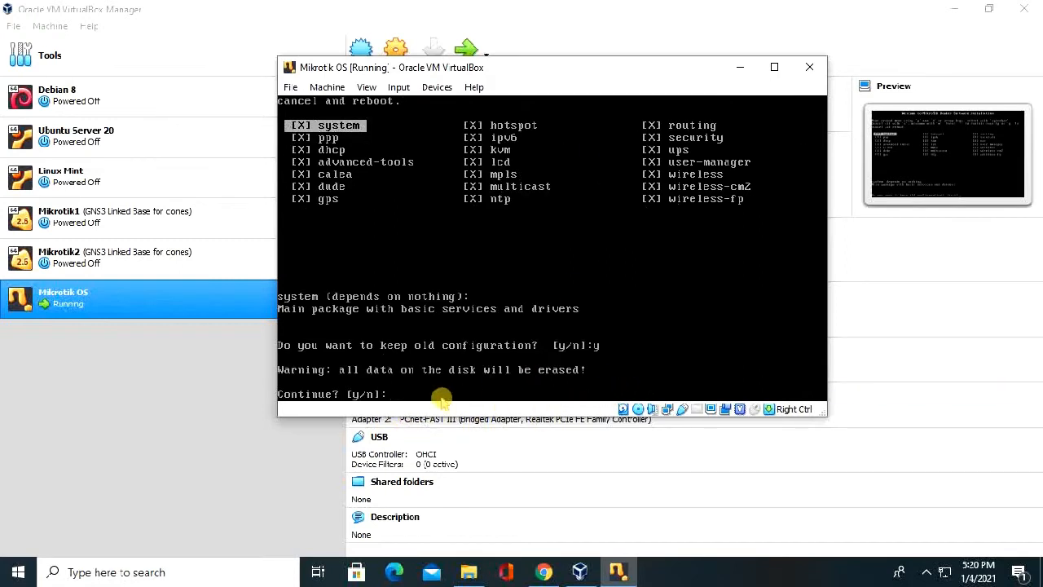
type("y")
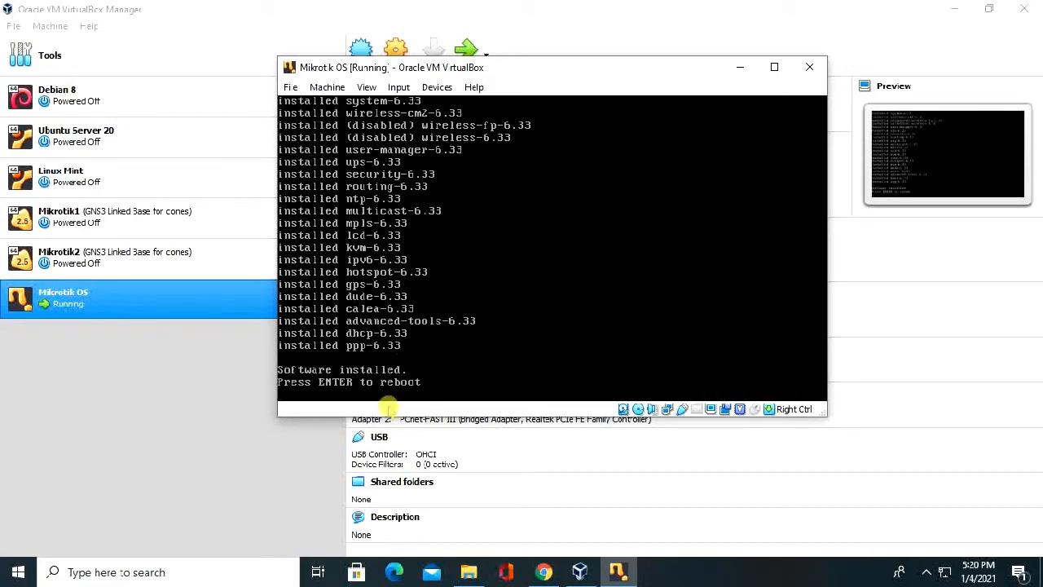
key("Return")
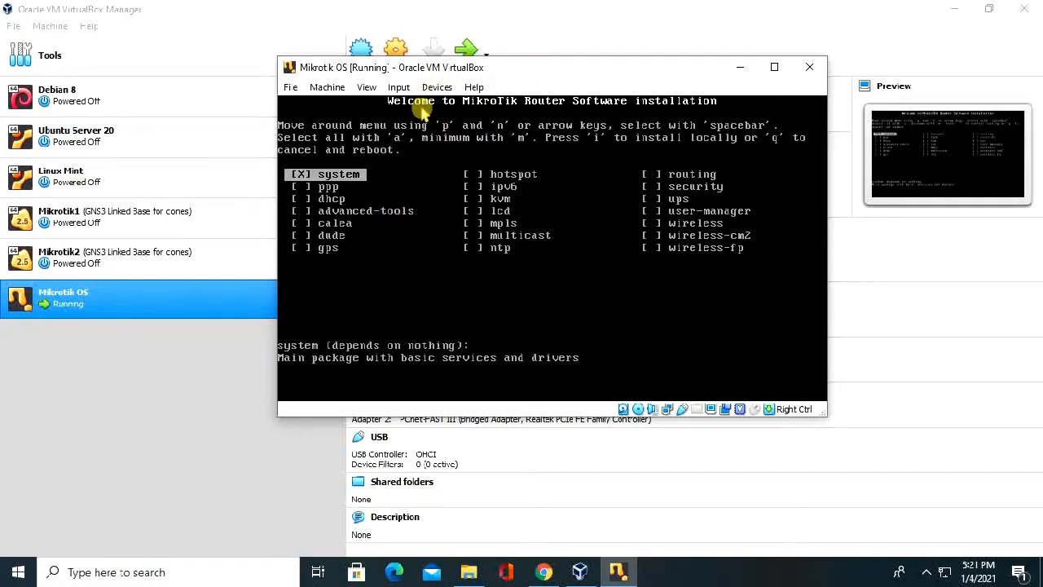
Eject mikrotik-6.33.iso from the running machine's optical drive, forcing the unmount.
left_click(438, 88)
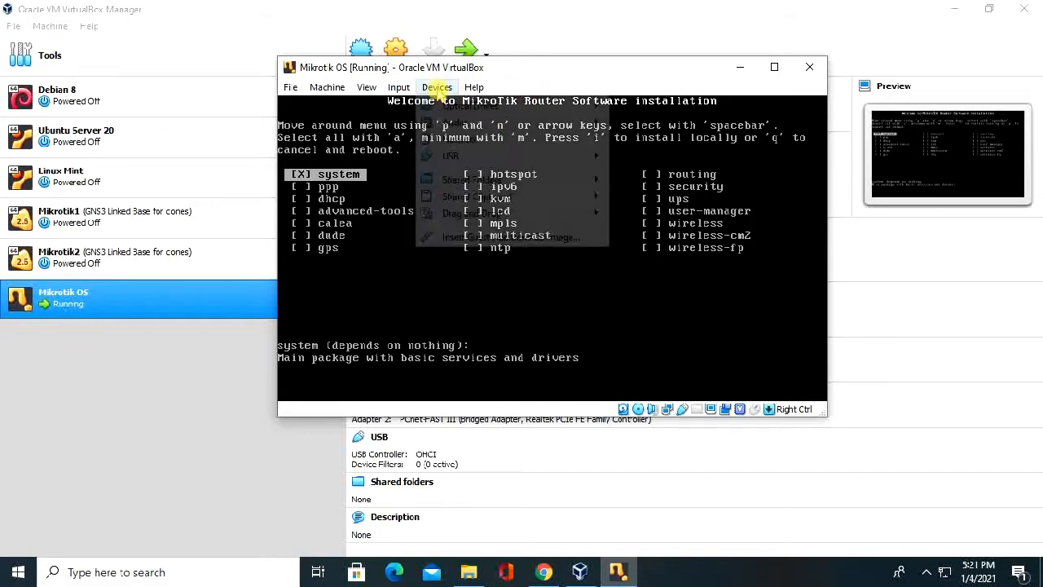
mouse_move(471, 110)
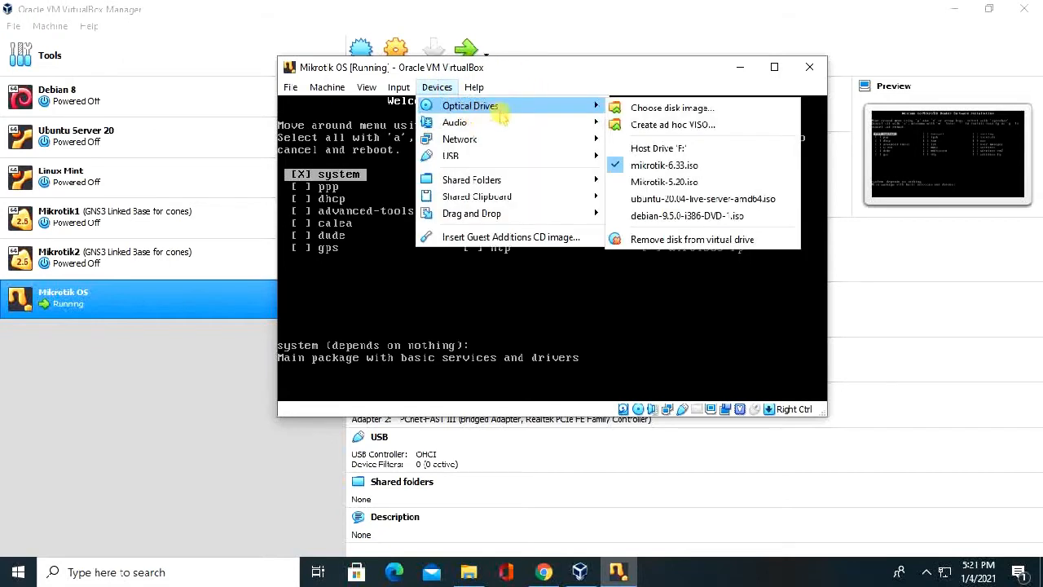
left_click(617, 168)
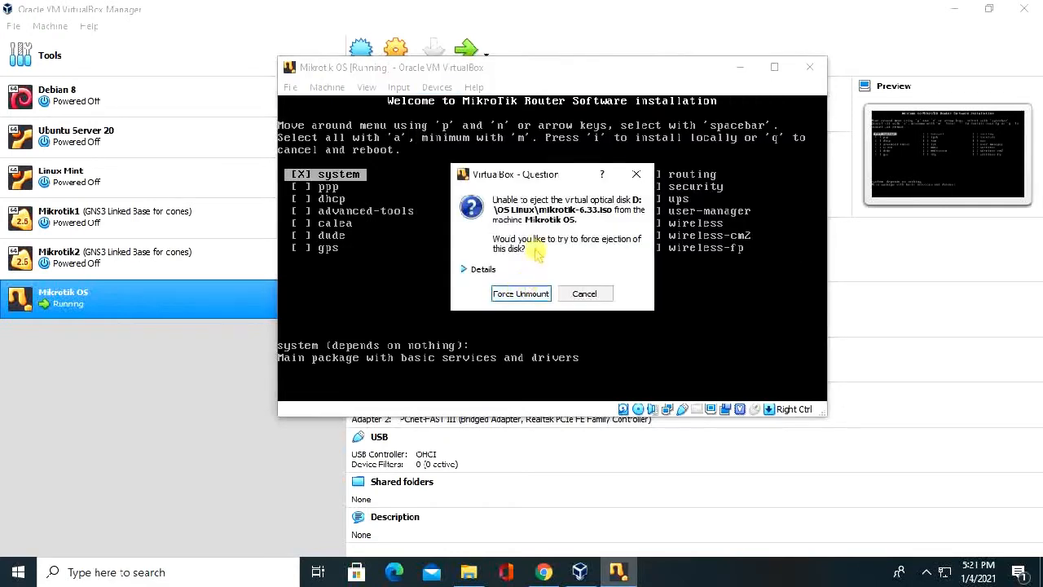
left_click(524, 294)
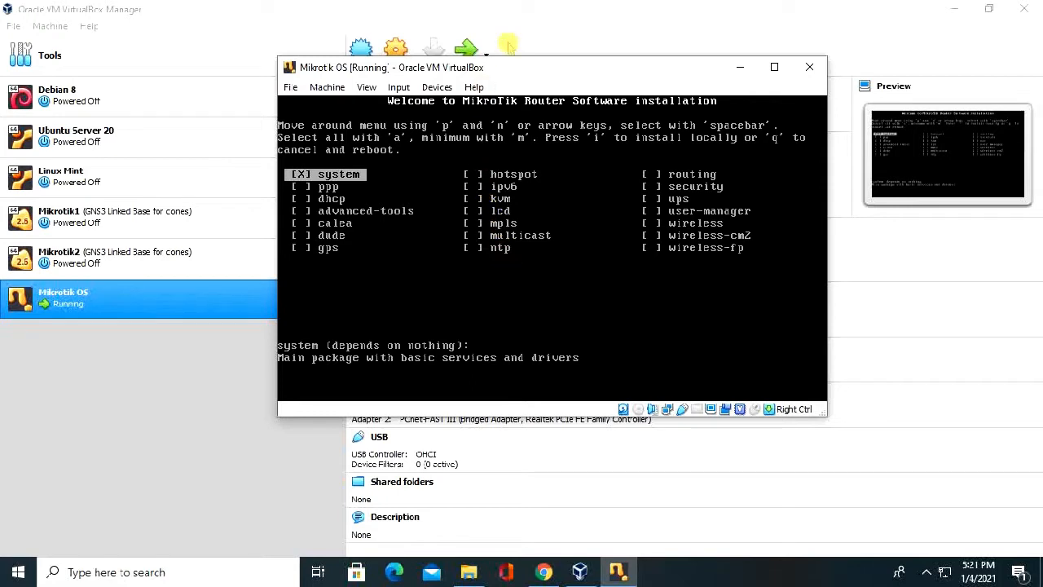
Power off the Mikrotik OS machine and start it again from its hard disk.
left_click(816, 72)
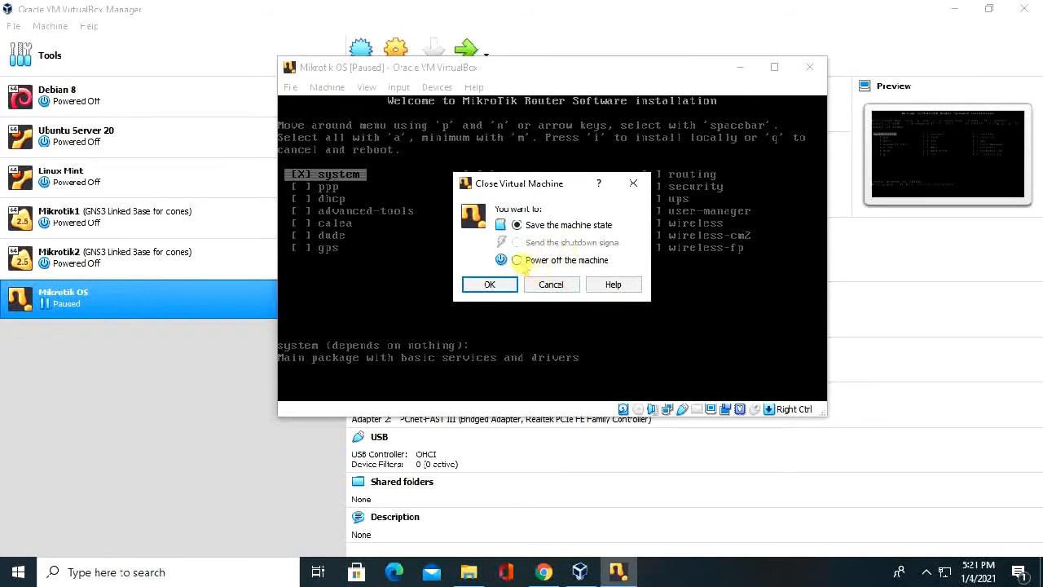
left_click(490, 285)
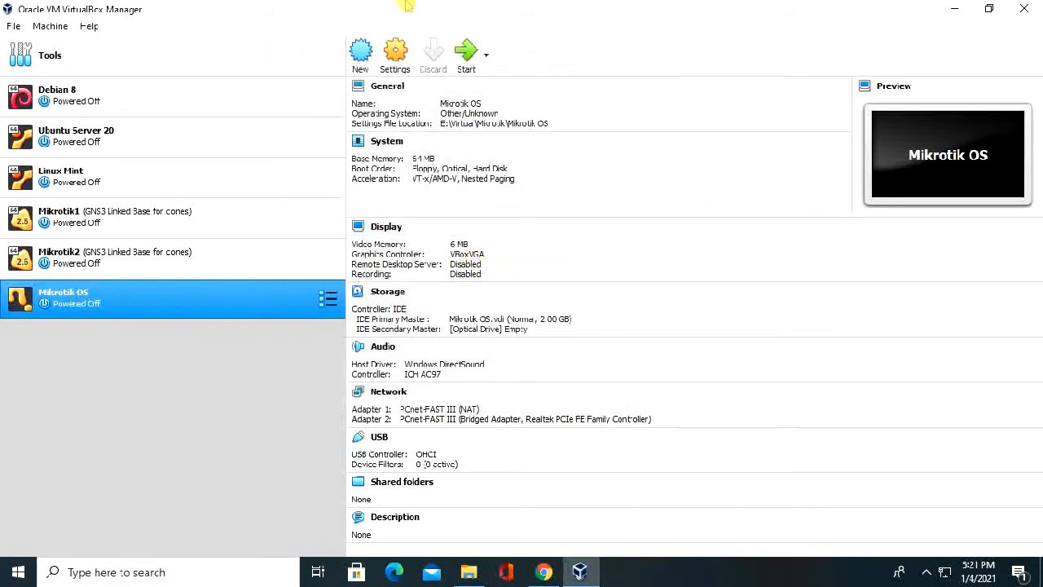
left_click(466, 54)
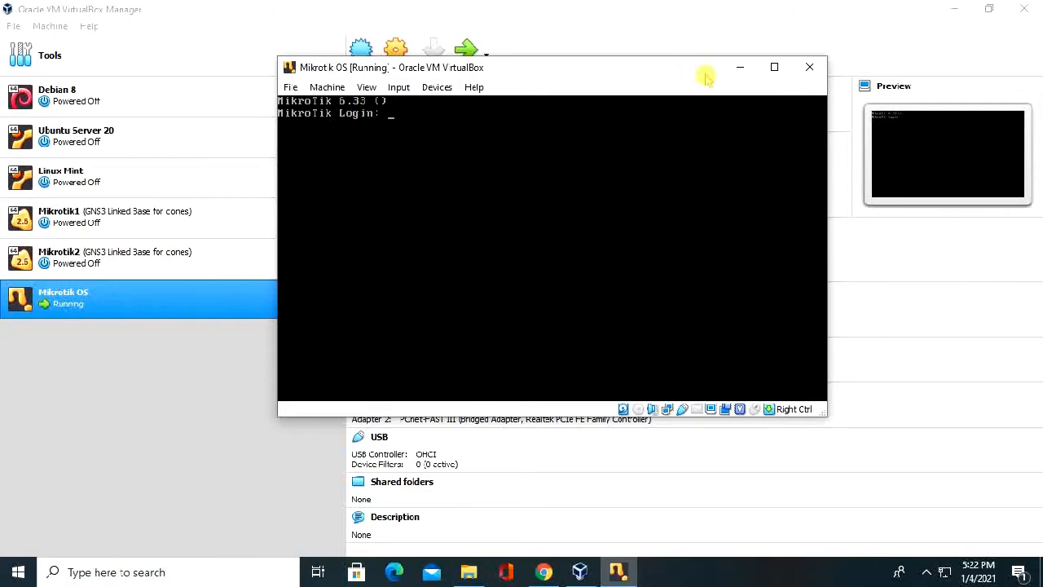
Switch to WinBox, connect as admin to the discovered MikroTik 6.33 router by MAC address, dismiss the welcome notice and maximize the session.
left_click(741, 70)
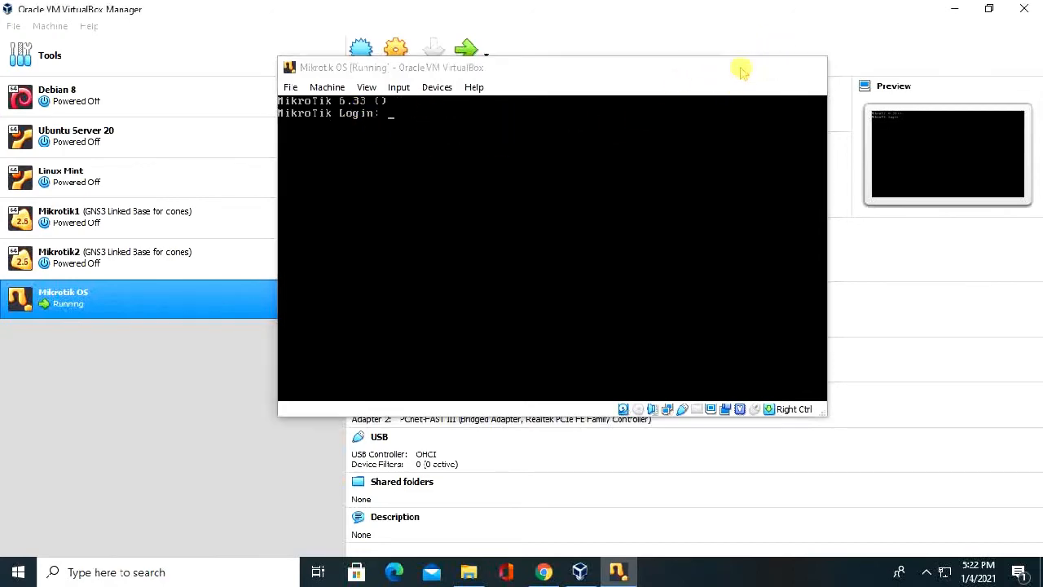
left_click(954, 10)
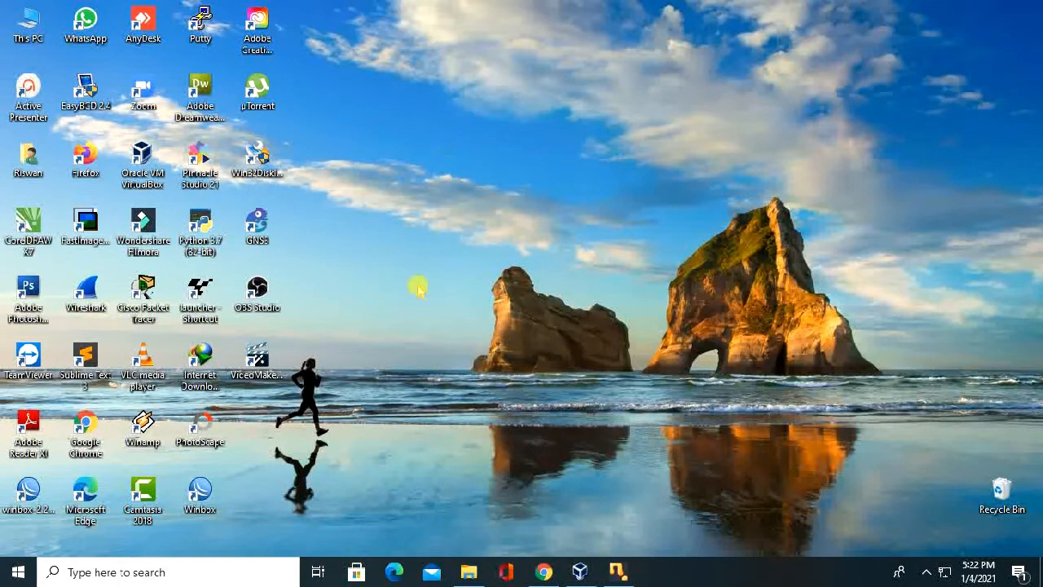
double_click(200, 494)
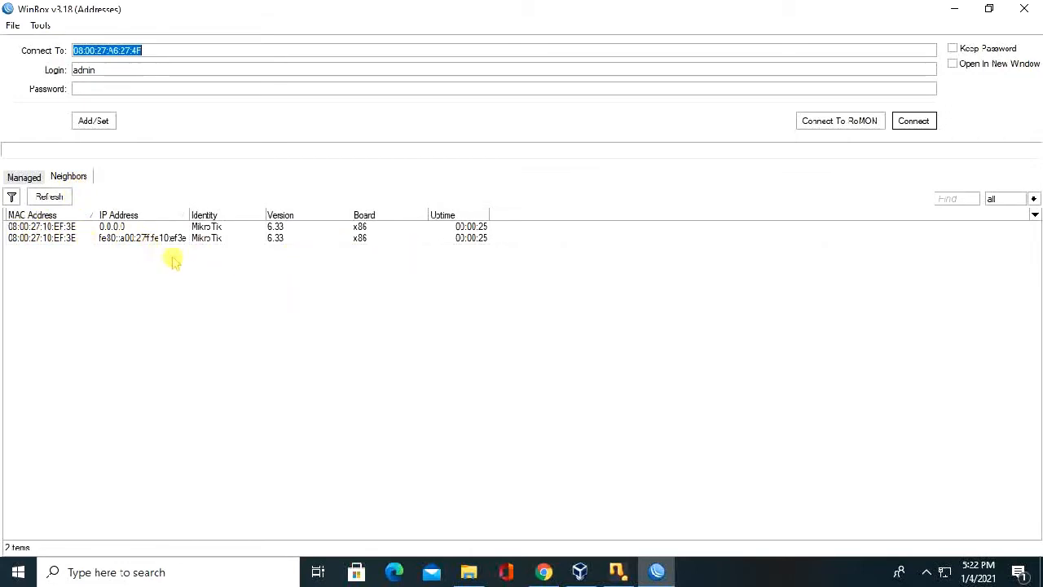
left_click(38, 227)
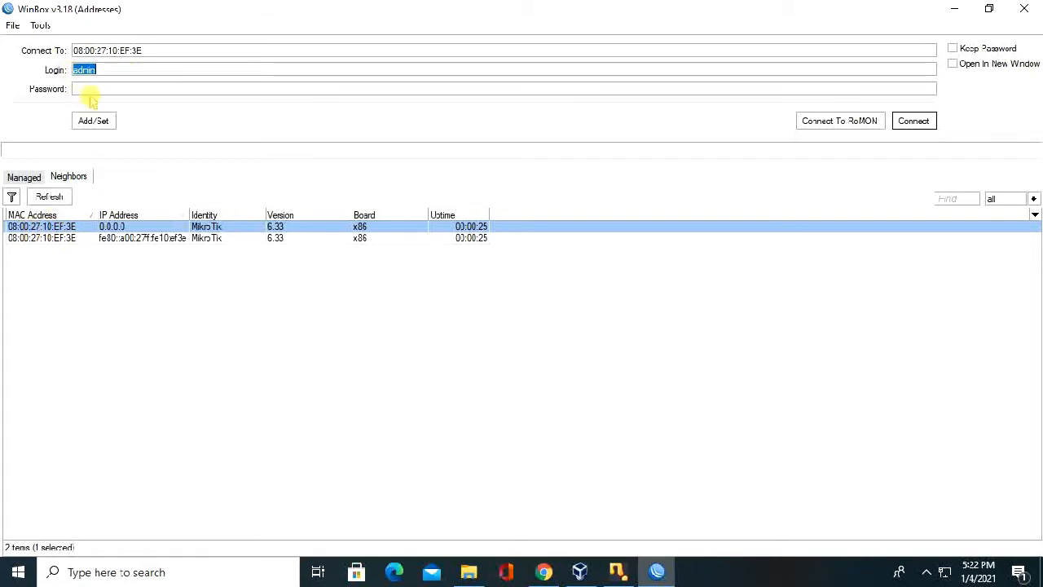
left_click(914, 124)
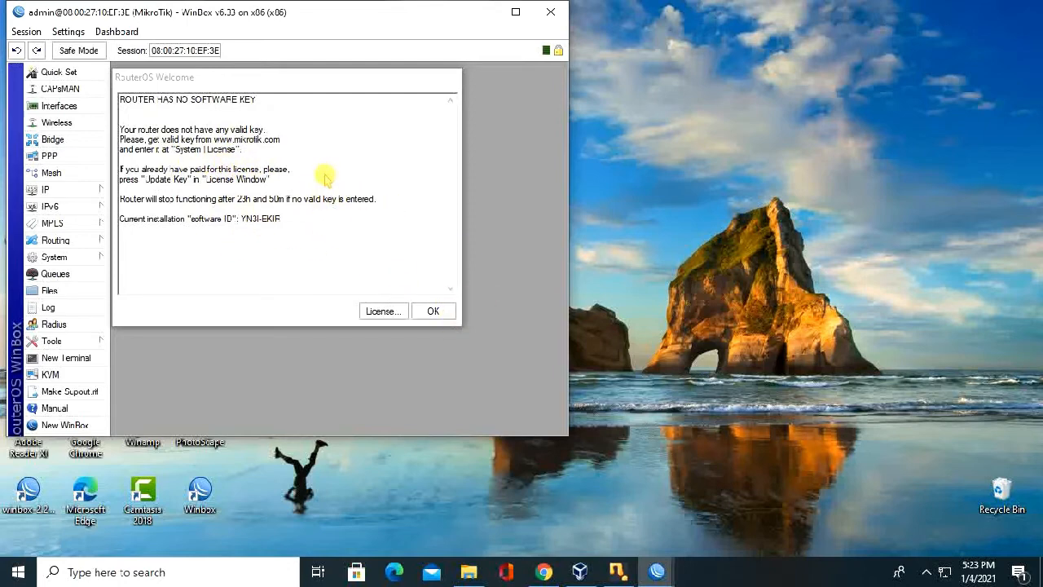
left_click(434, 311)
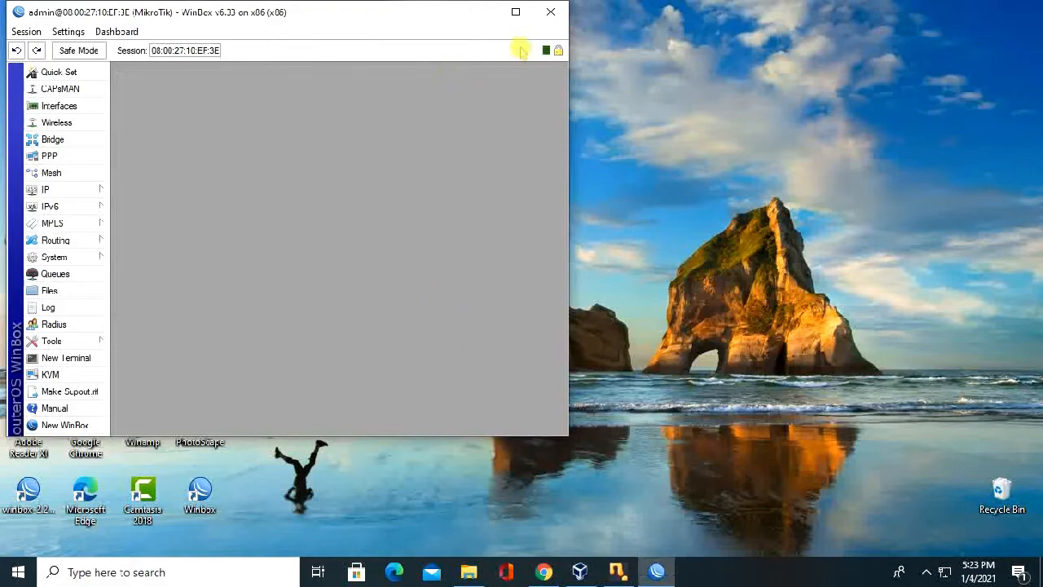
left_click(516, 12)
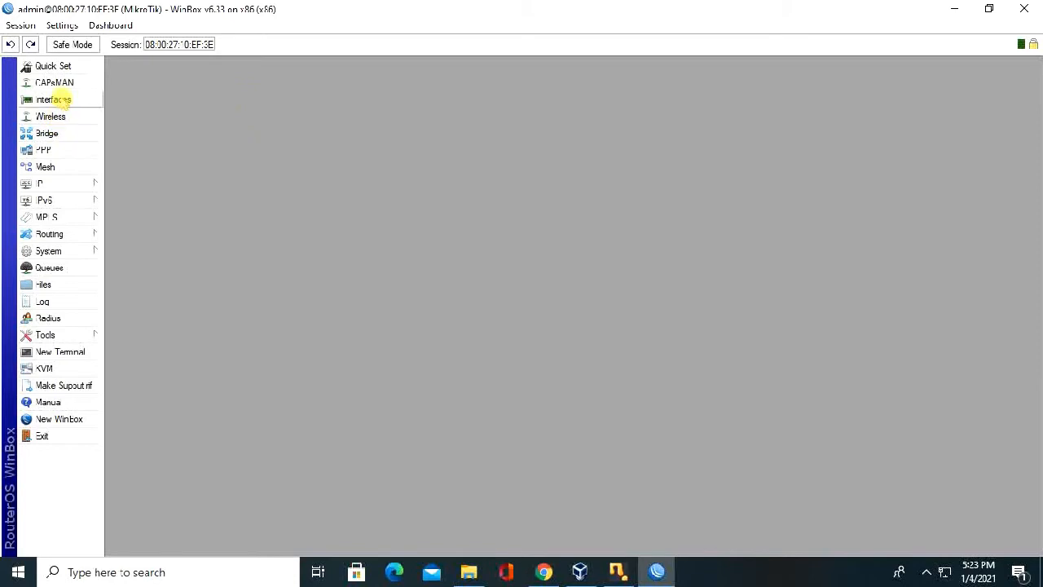
In the router's interface list, rename ether1 to ether1-Internet.
left_click(61, 100)
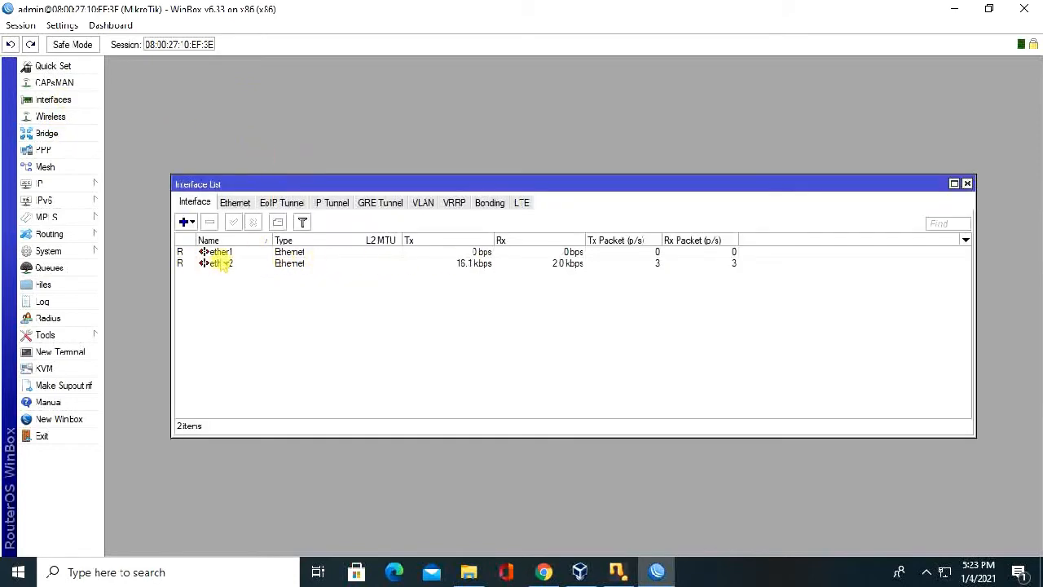
left_click(265, 253)
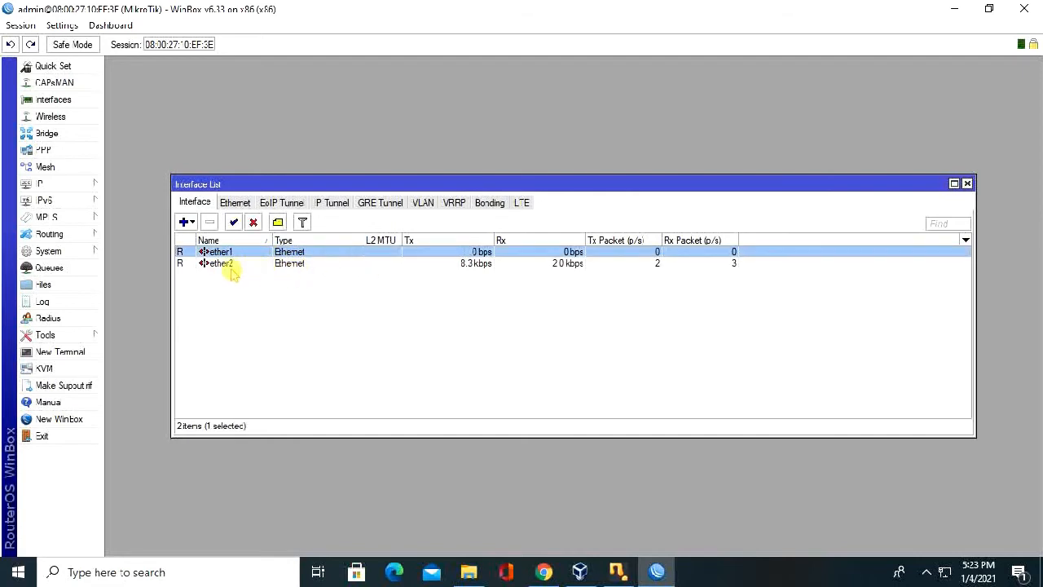
left_click(255, 265)
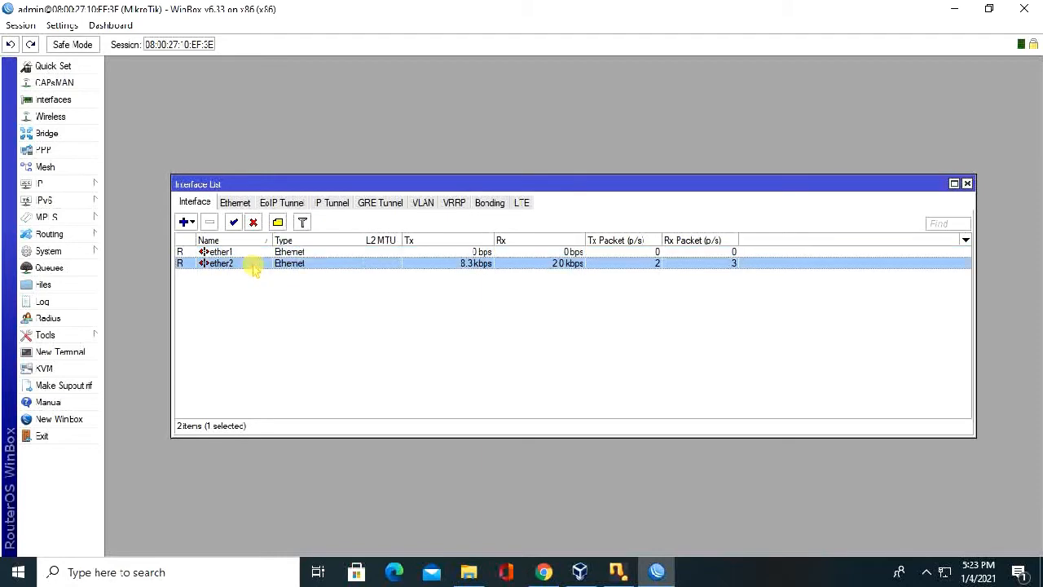
left_click(253, 254)
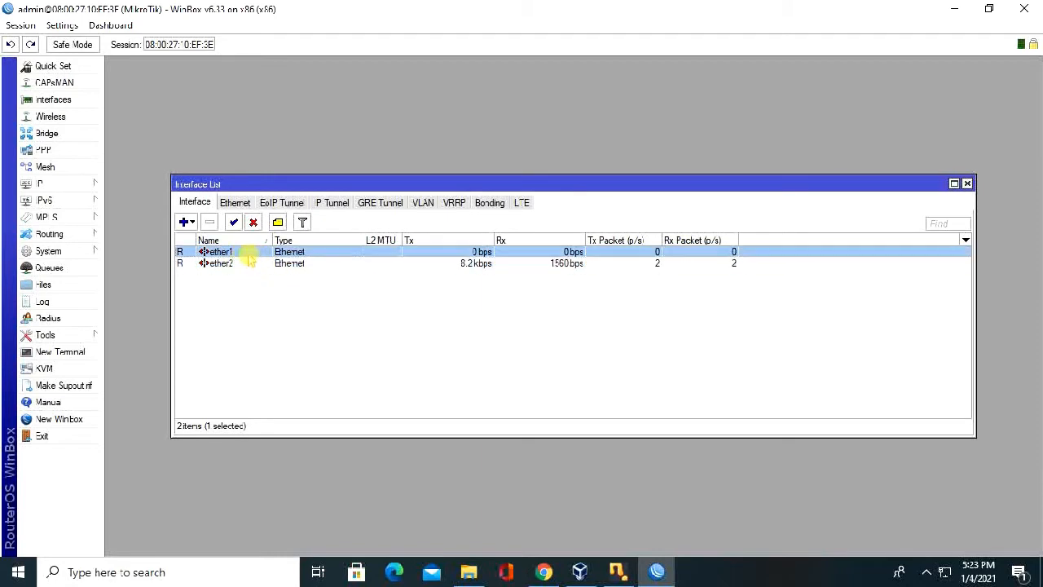
double_click(249, 257)
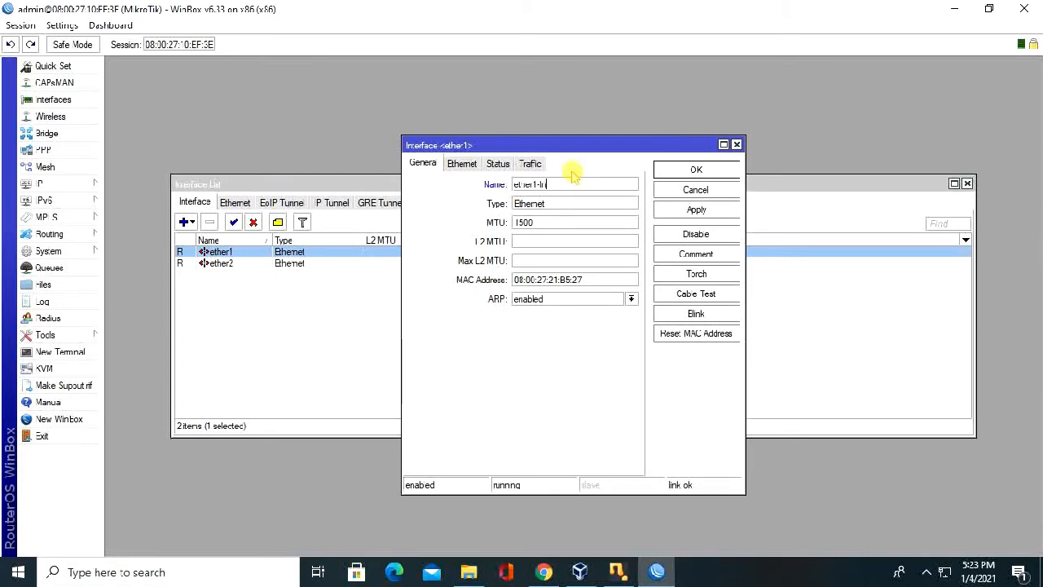
left_click(723, 171)
Rename the ether2 interface to ether2-Local and apply the change.
double_click(233, 264)
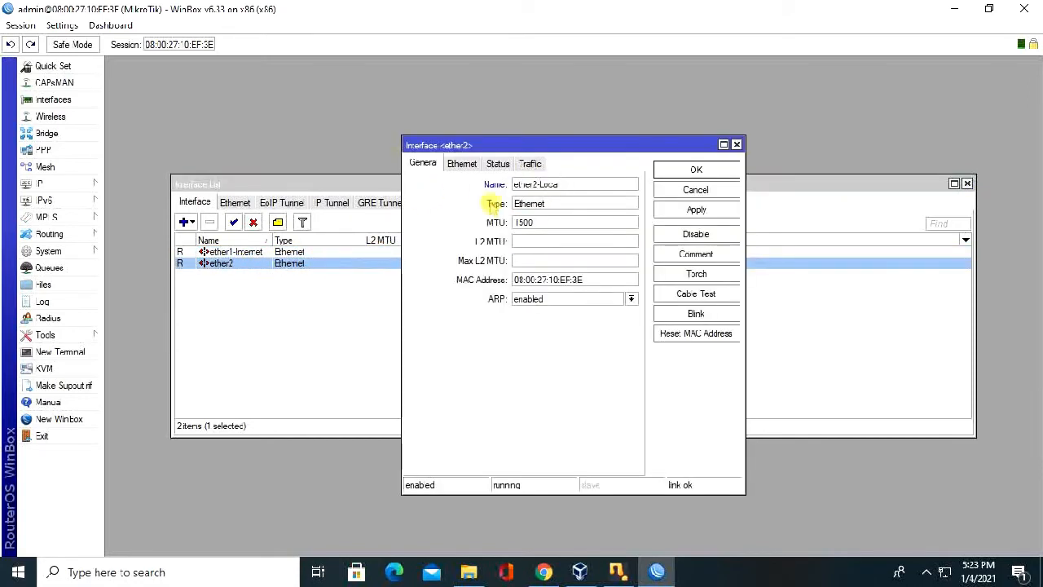
left_click(697, 212)
left_click(698, 170)
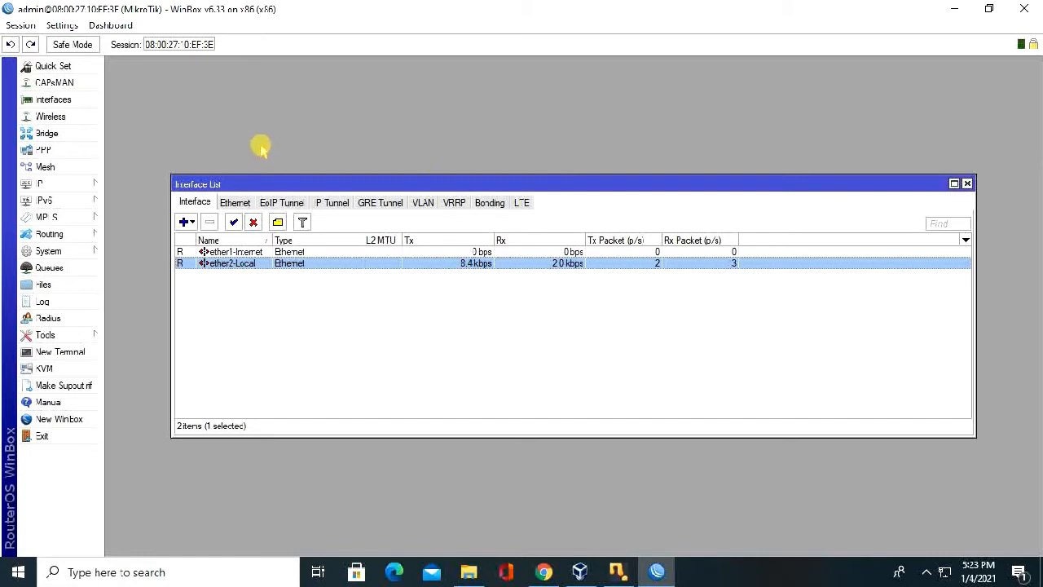
Open the router's IP address list, position it clear of the interface names and check which address each interface has.
left_click(88, 186)
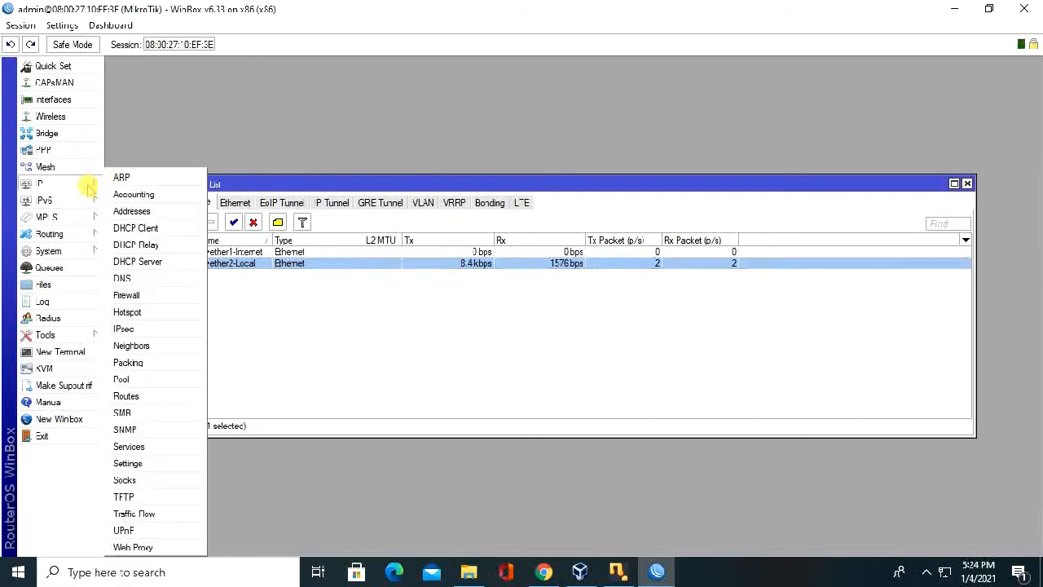
left_click(135, 211)
left_click_drag(493, 194, 512, 95)
left_click_drag(717, 142, 823, 143)
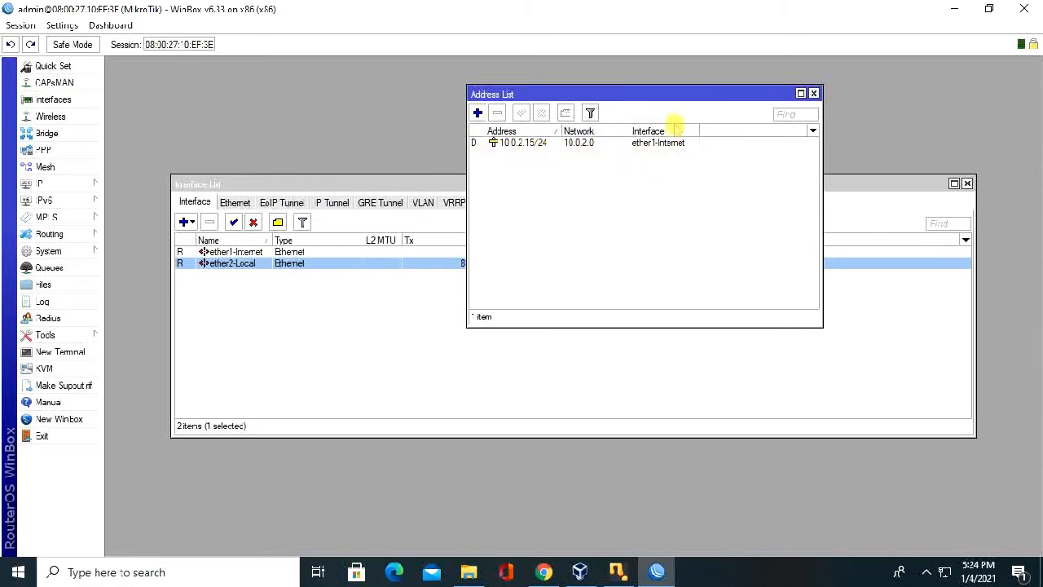
left_click_drag(683, 95, 758, 106)
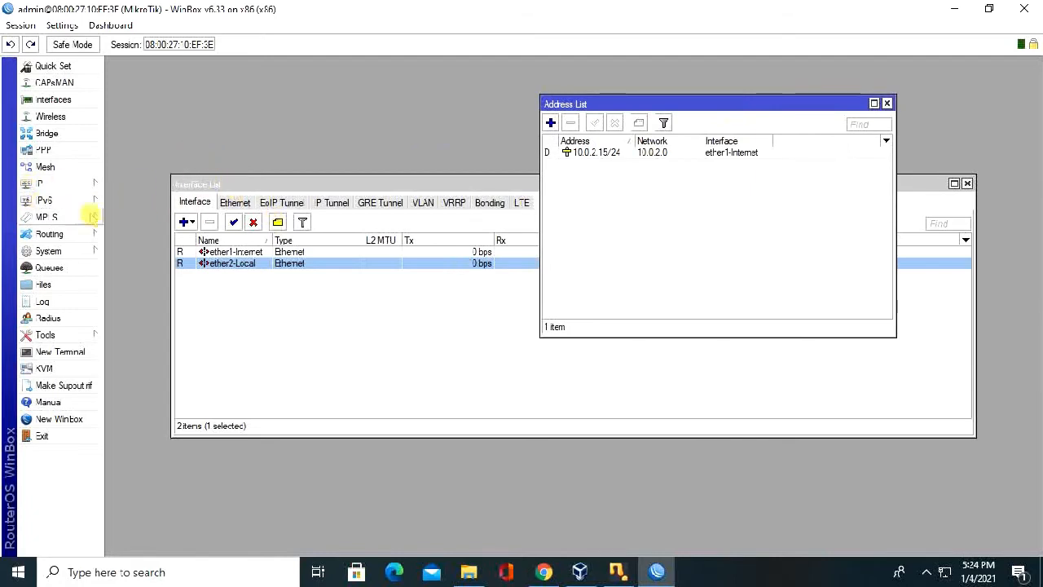
Review the DHCP client list and the form for a new client, then close the DHCP client and address lists.
left_click(86, 186)
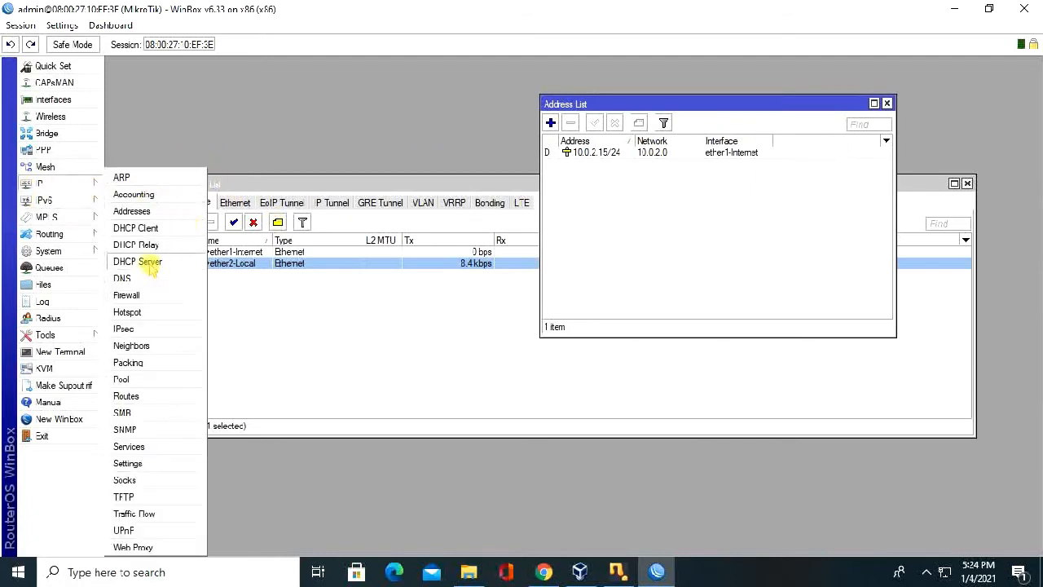
left_click(147, 231)
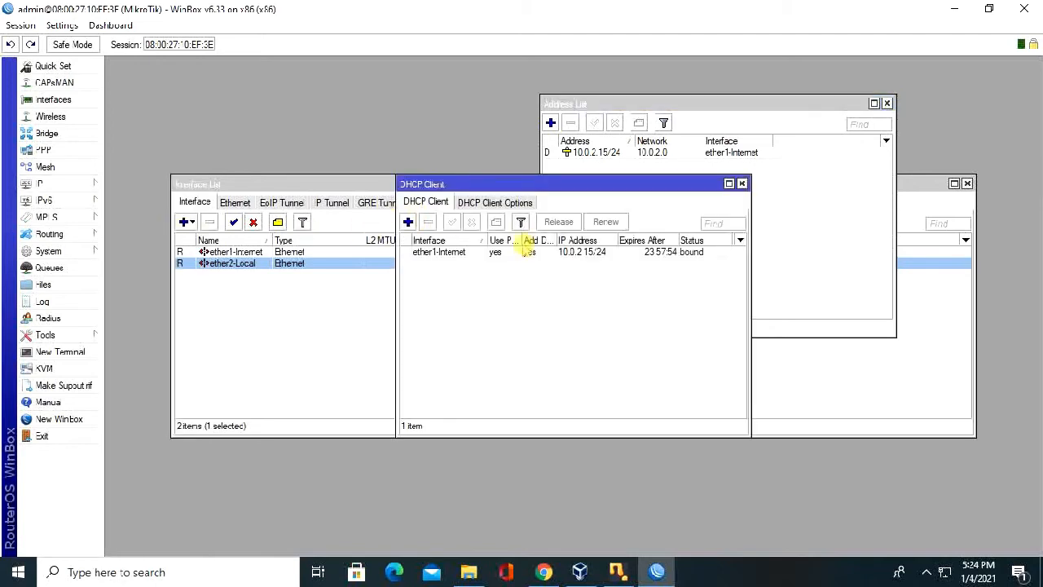
left_click(408, 221)
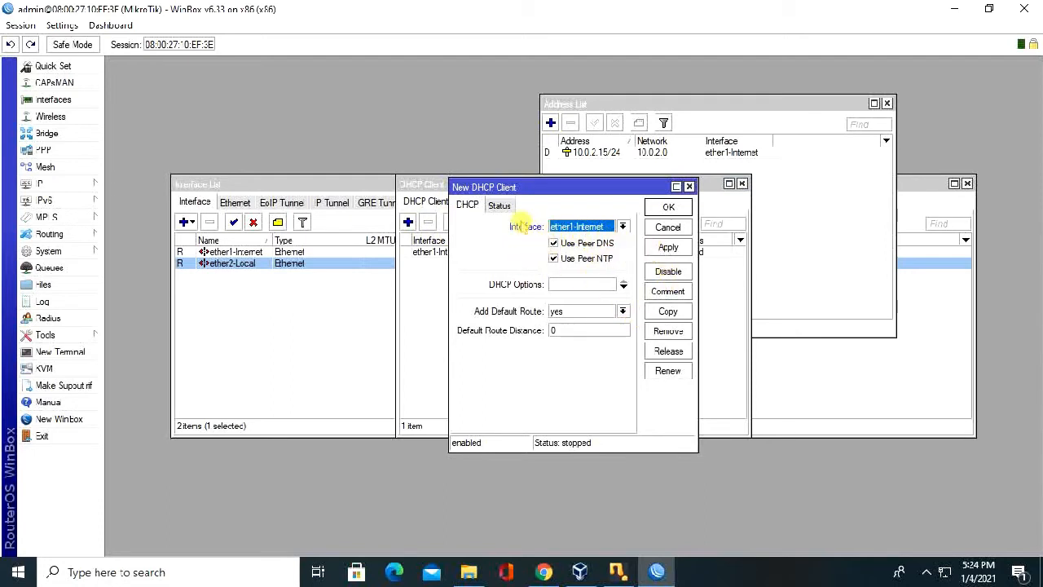
left_click(690, 187)
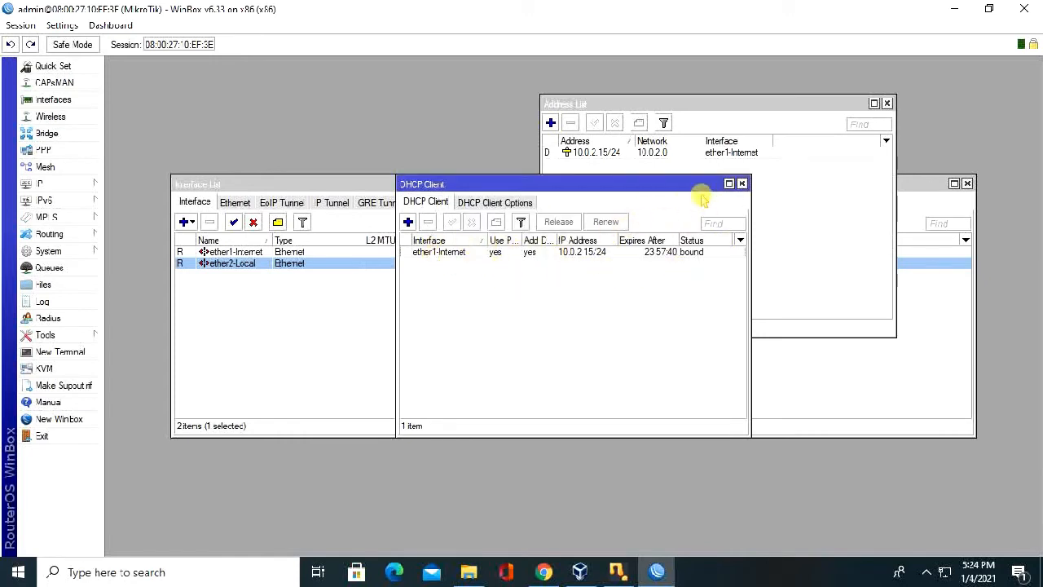
left_click(741, 184)
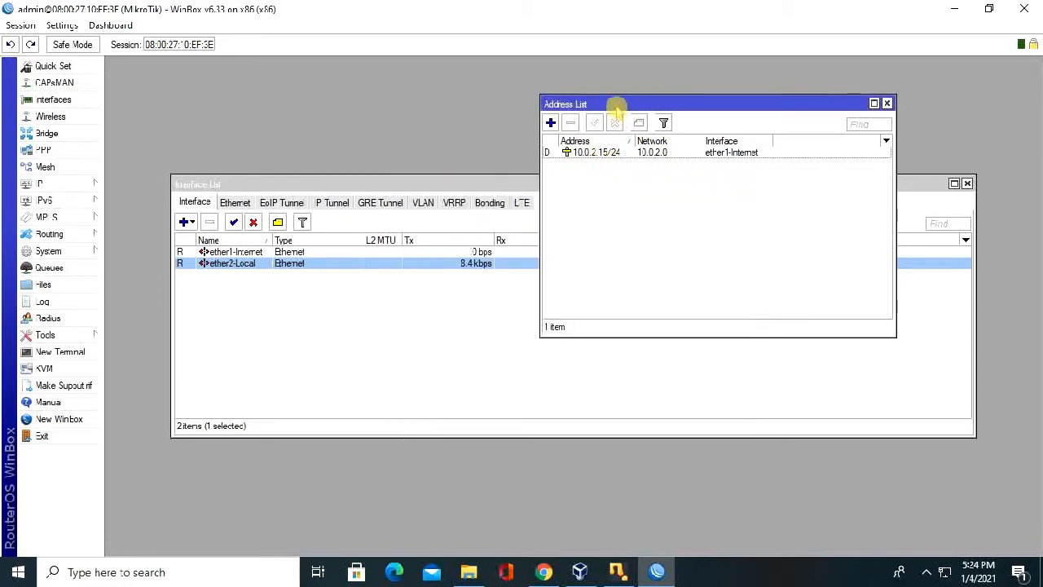
left_click_drag(617, 106, 460, 132)
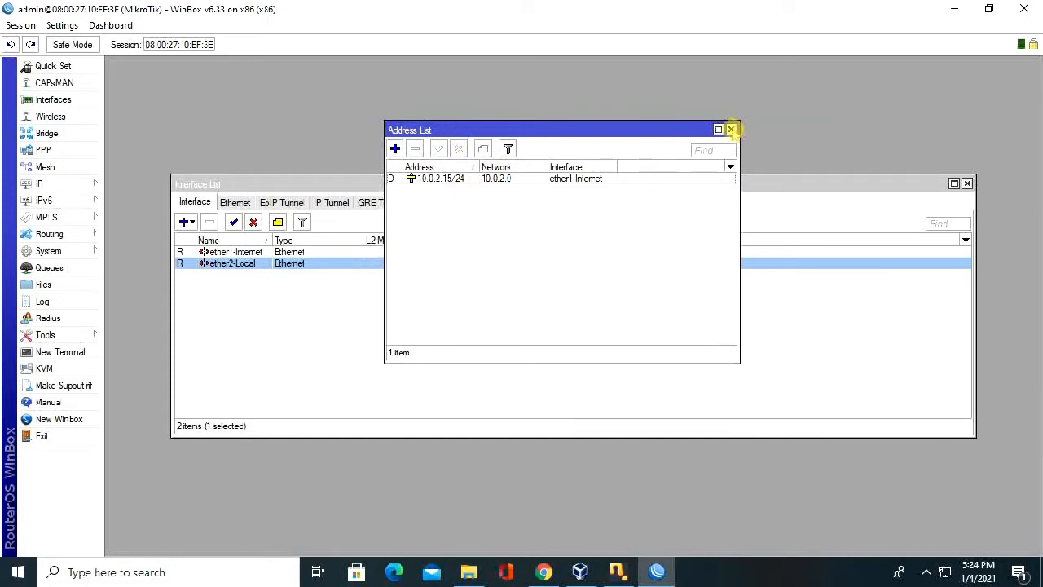
left_click(731, 129)
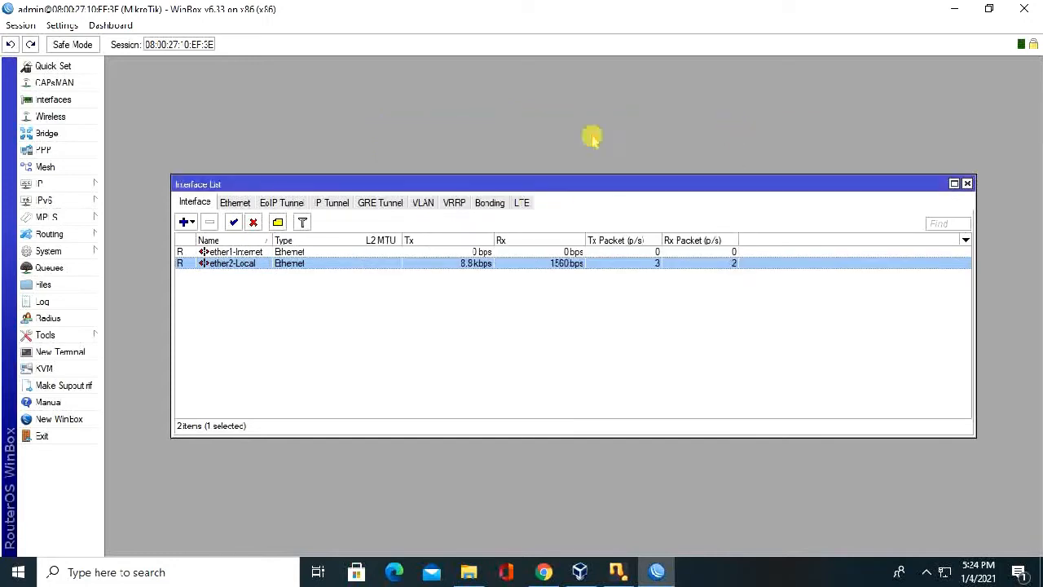
Add the IP address 192.168.22.1/24 to the ether2-Local interface in the router's address list.
left_click(73, 185)
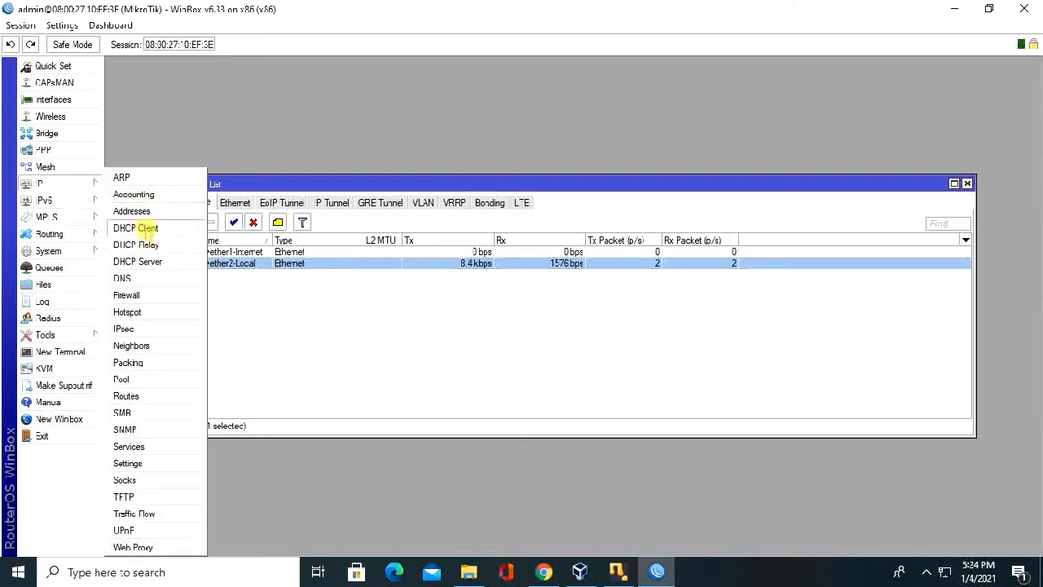
left_click(133, 210)
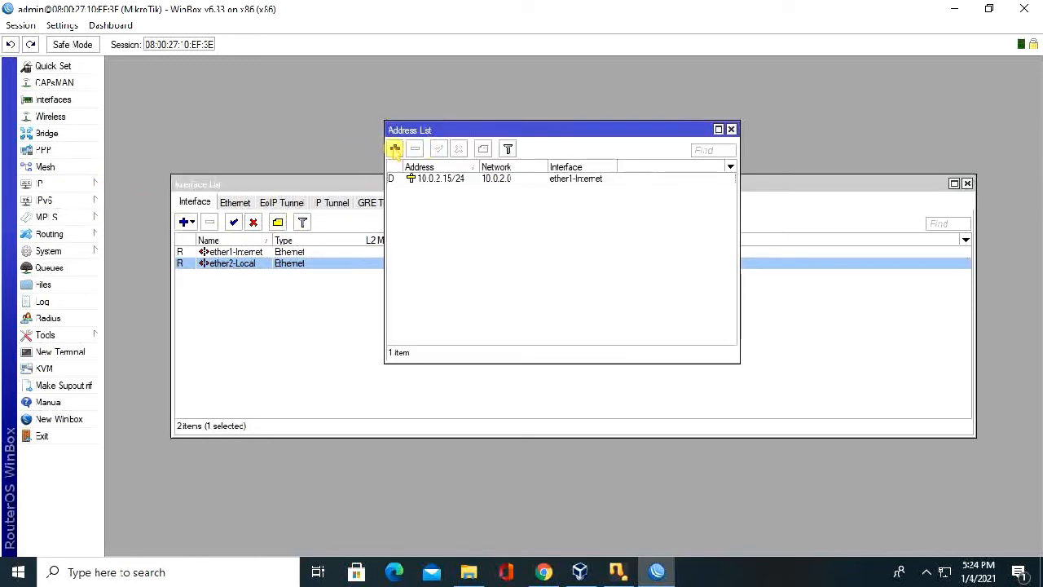
left_click(395, 148)
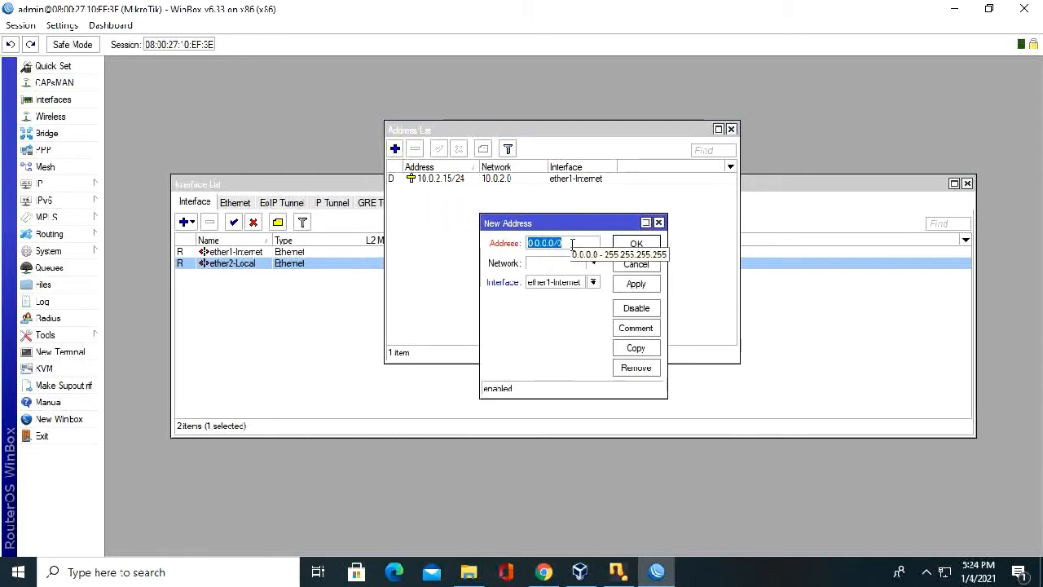
type("192.16")
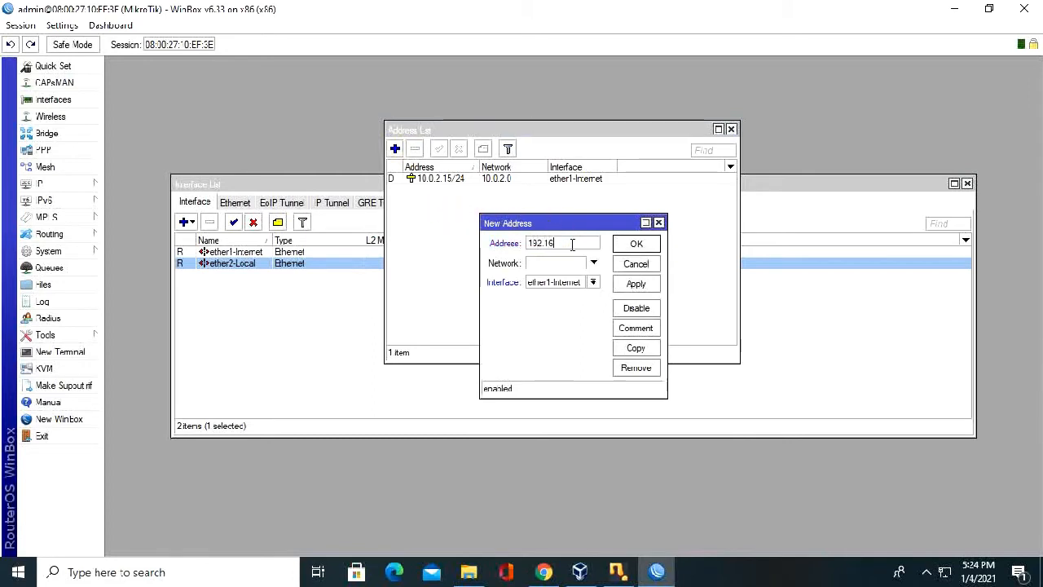
type("8.22")
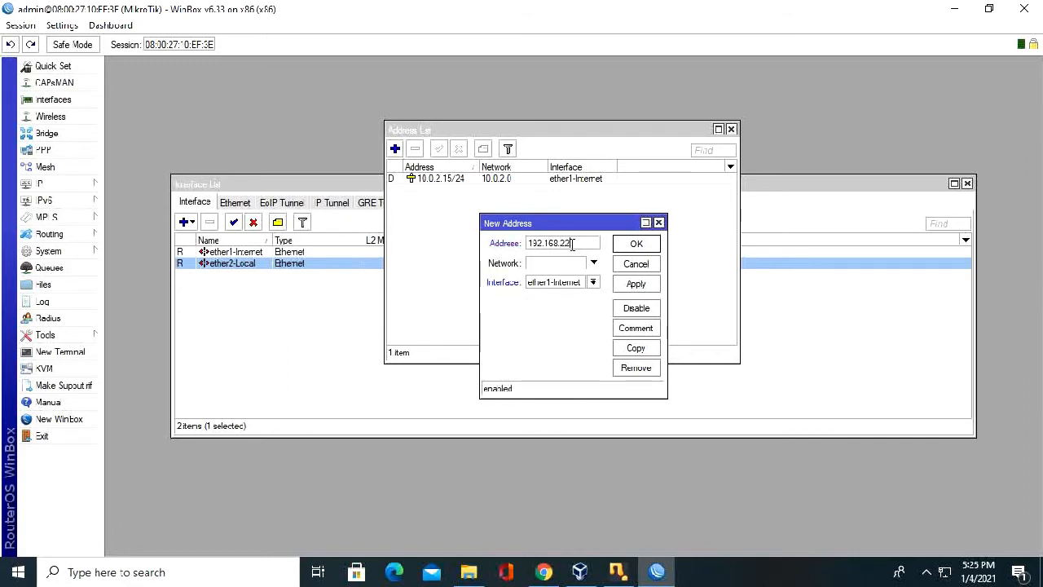
type("1/24")
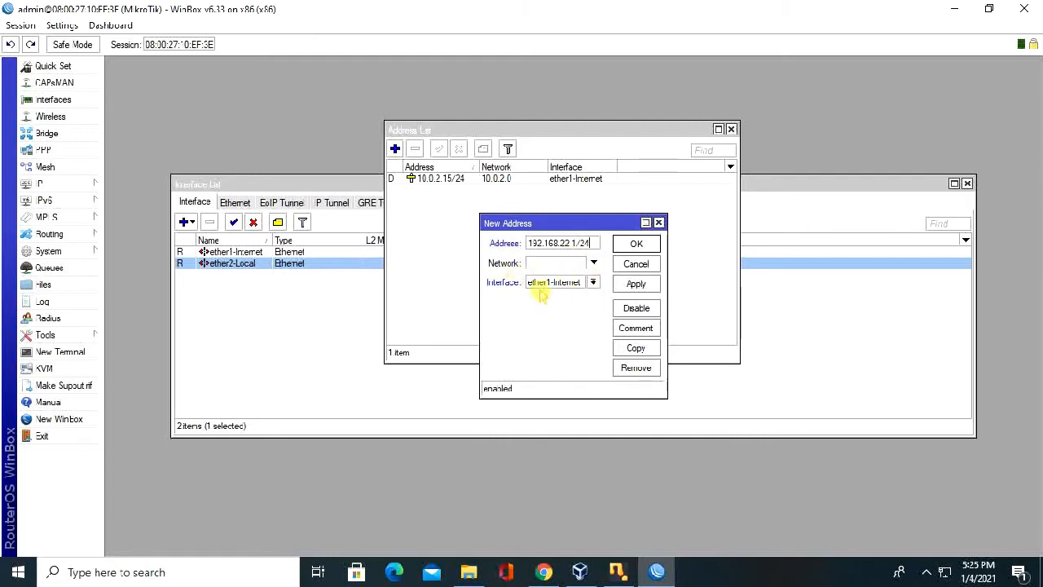
left_click(561, 286)
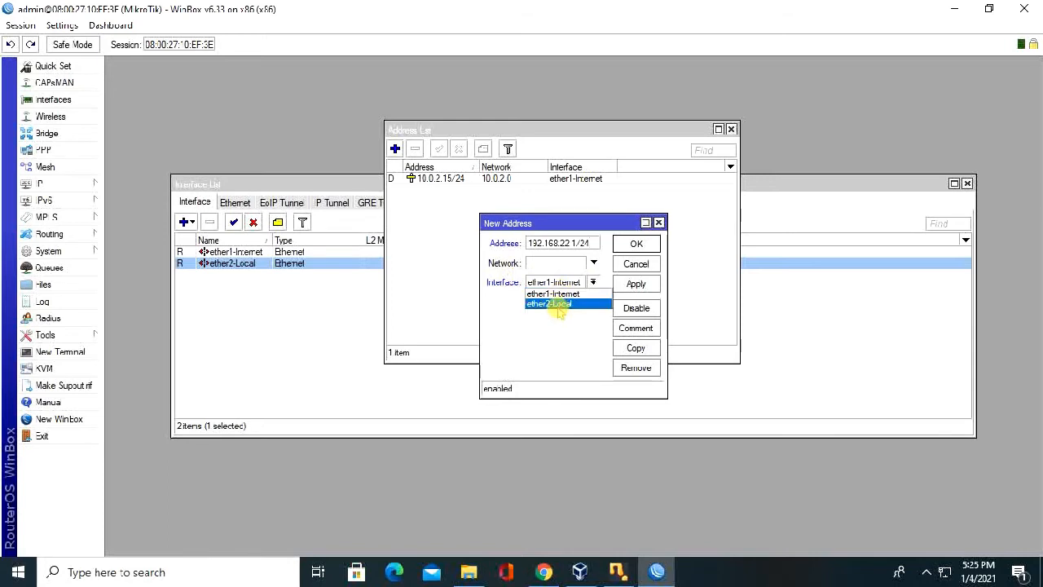
left_click(561, 305)
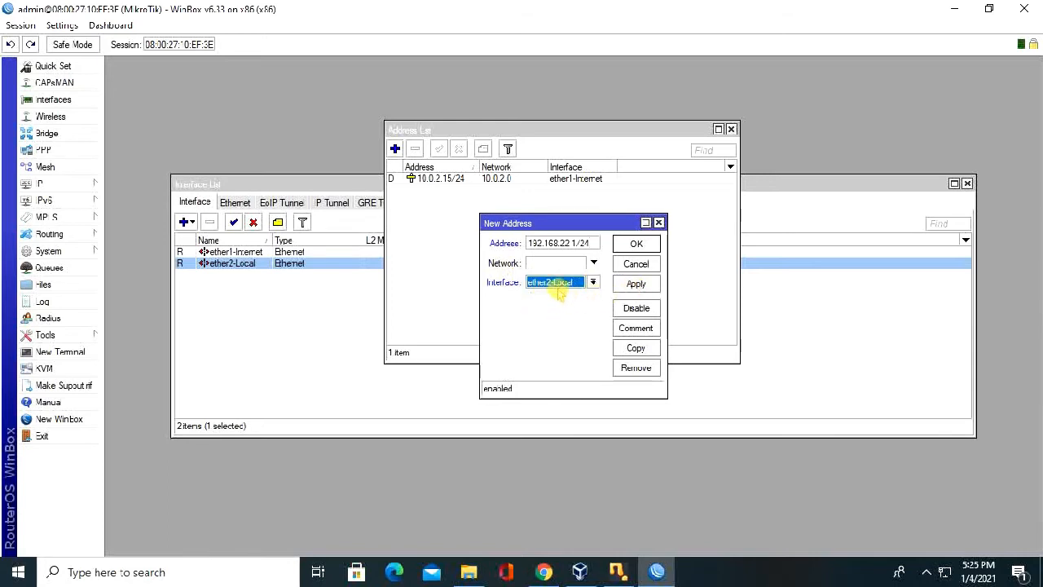
left_click(636, 285)
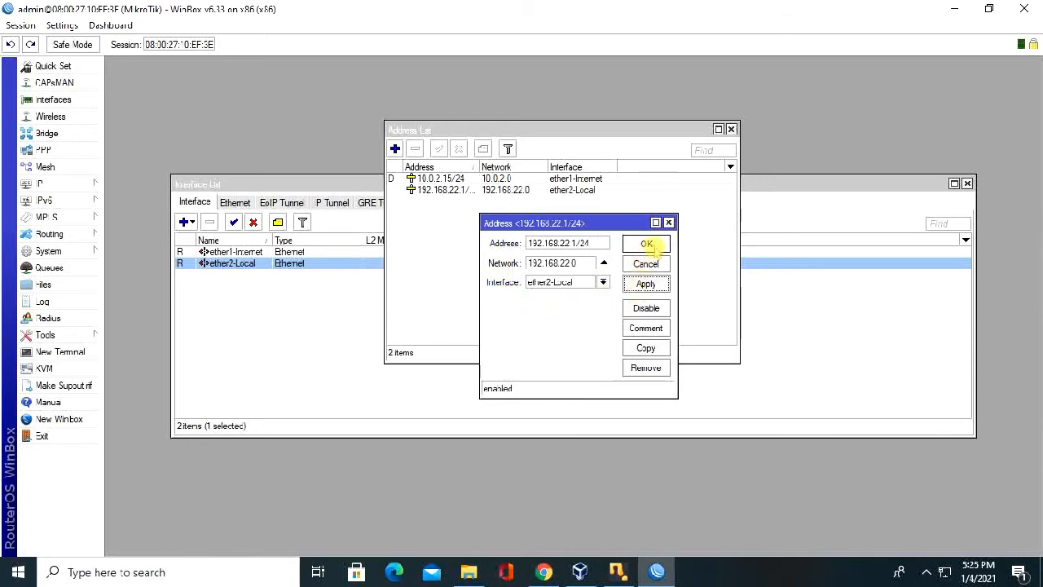
left_click(646, 245)
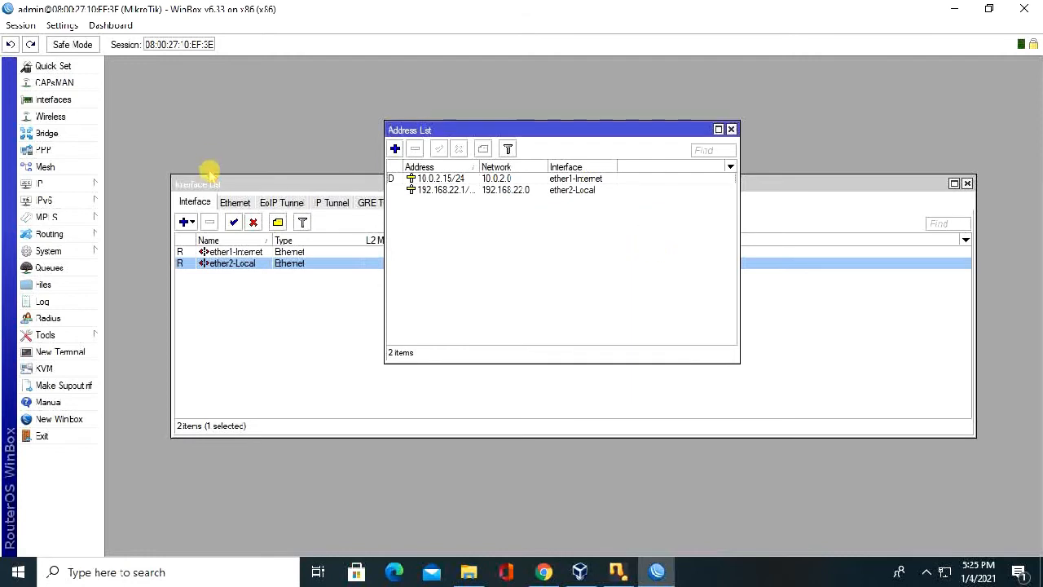
Start a new firewall NAT rule on the srcnat chain with ether1-Internet as its outgoing interface.
left_click(77, 186)
left_click(132, 295)
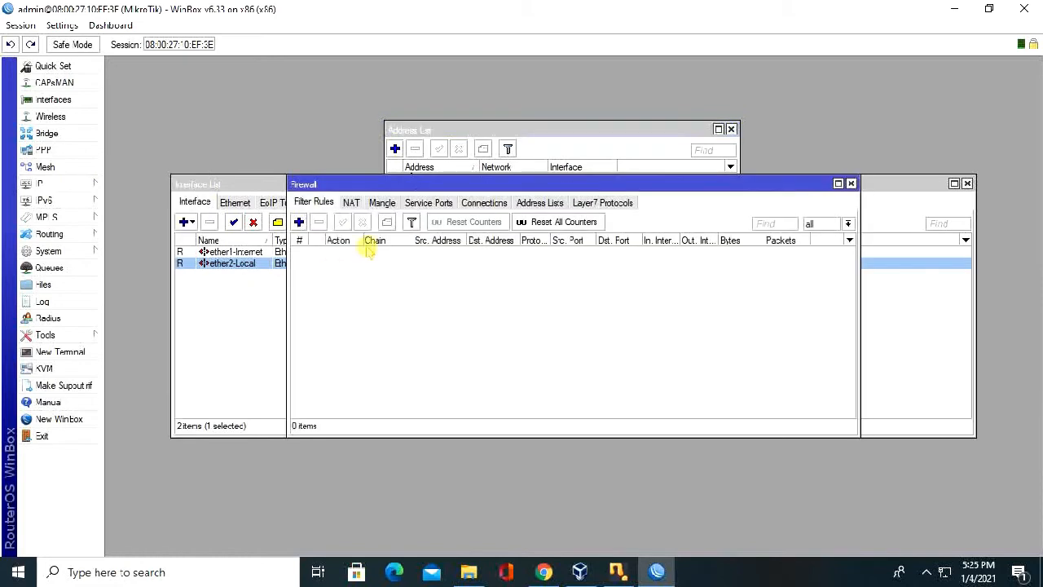
left_click(351, 202)
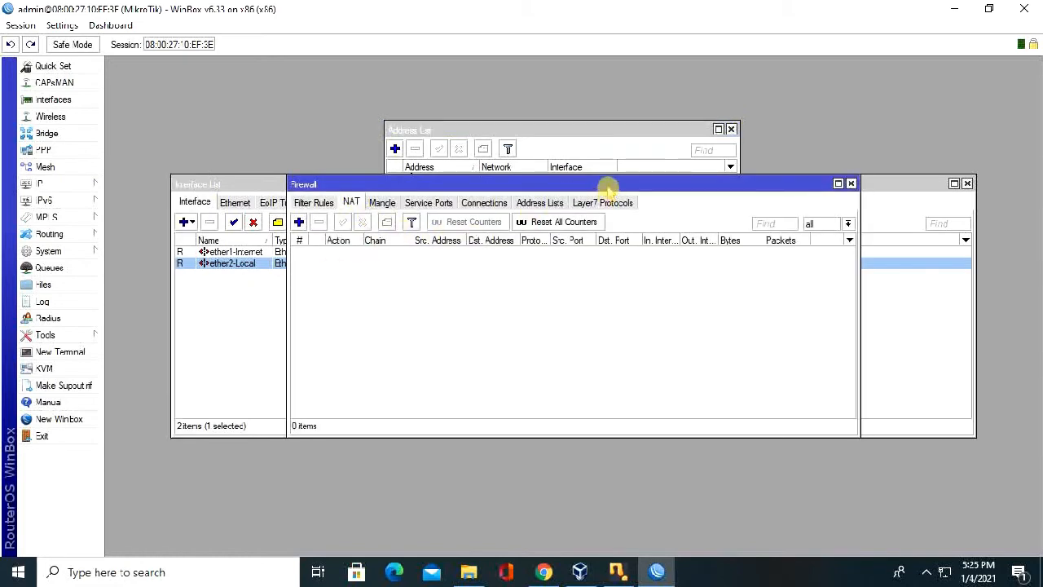
mouse_move(607, 186)
left_mouse_down()
mouse_move(587, 272)
mouse_move(596, 171)
left_mouse_up()
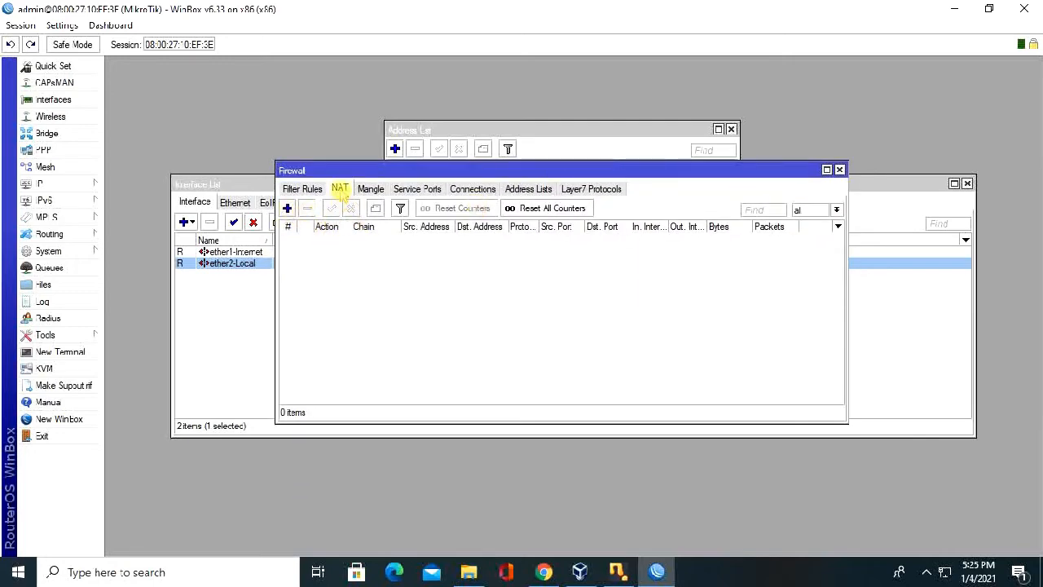
left_click(288, 210)
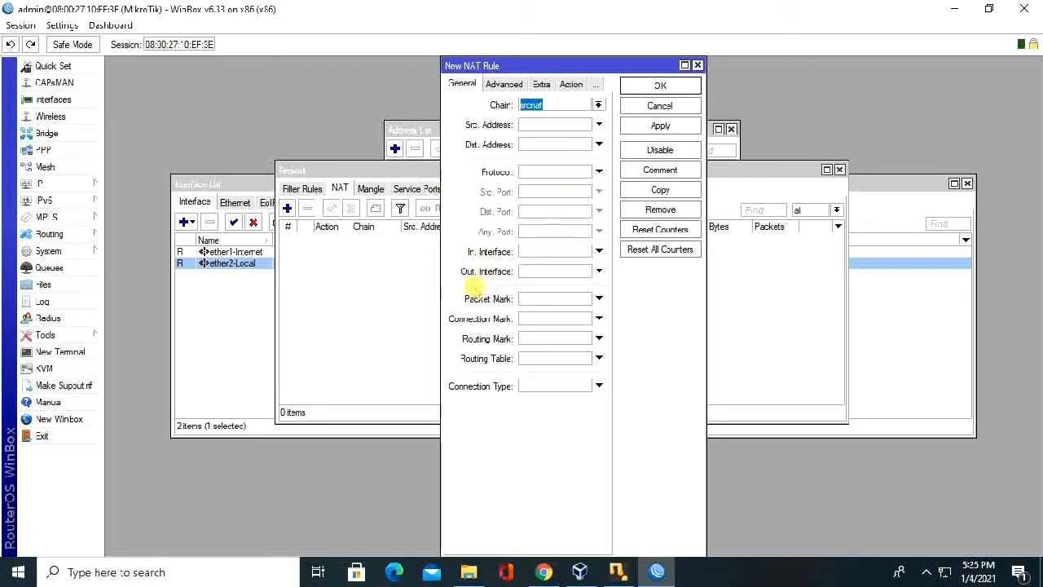
left_click(554, 273)
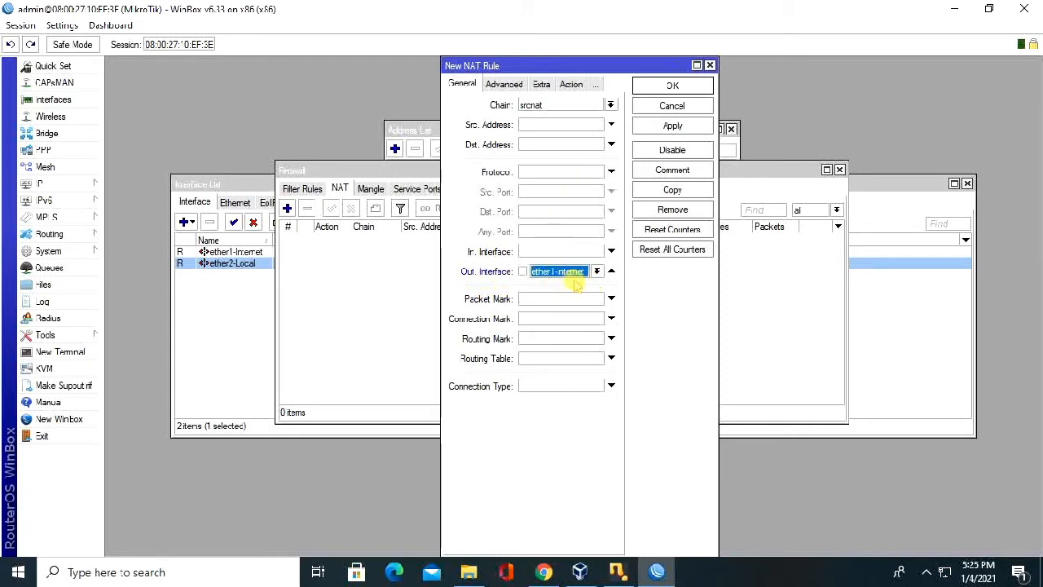
Set the new NAT rule's action to masquerade and save the rule.
left_click(572, 85)
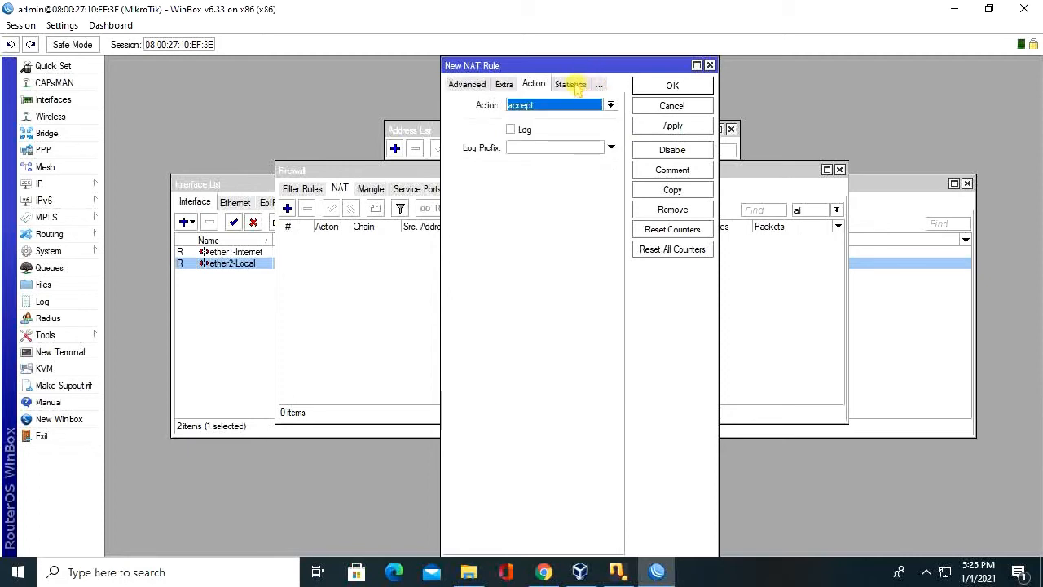
left_click(531, 106)
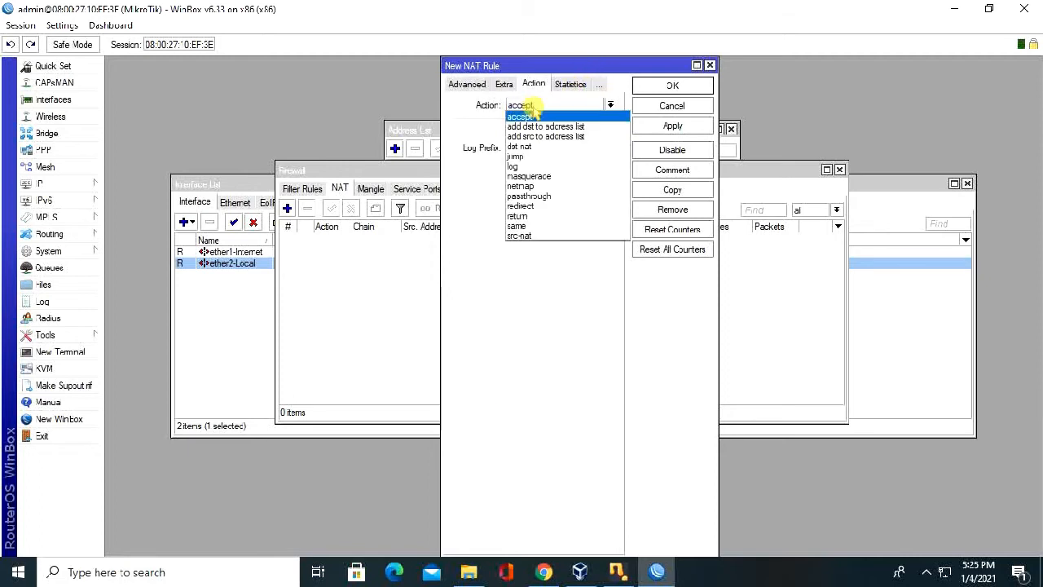
left_click(554, 178)
left_click(675, 128)
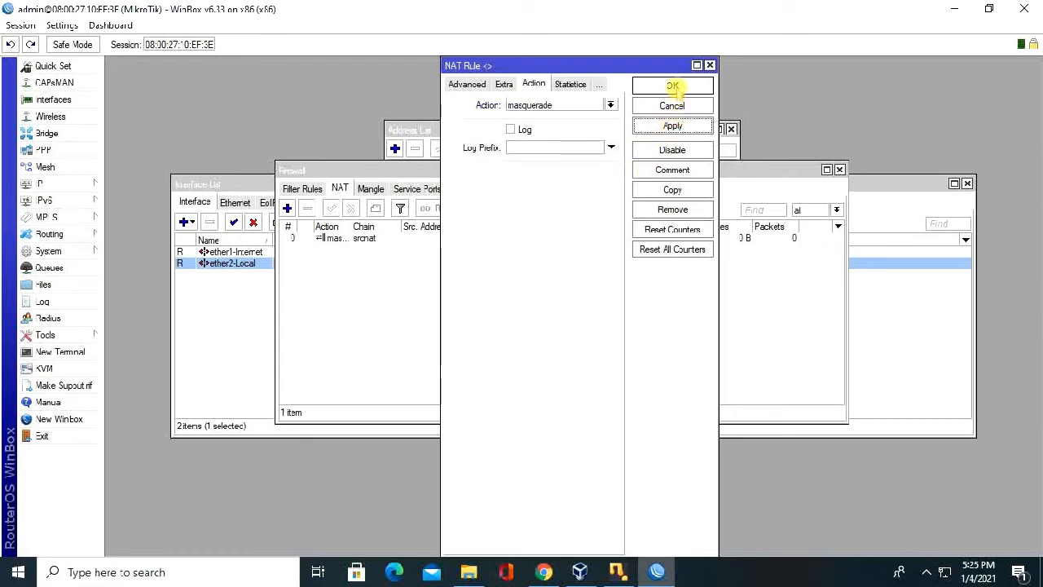
left_click(674, 86)
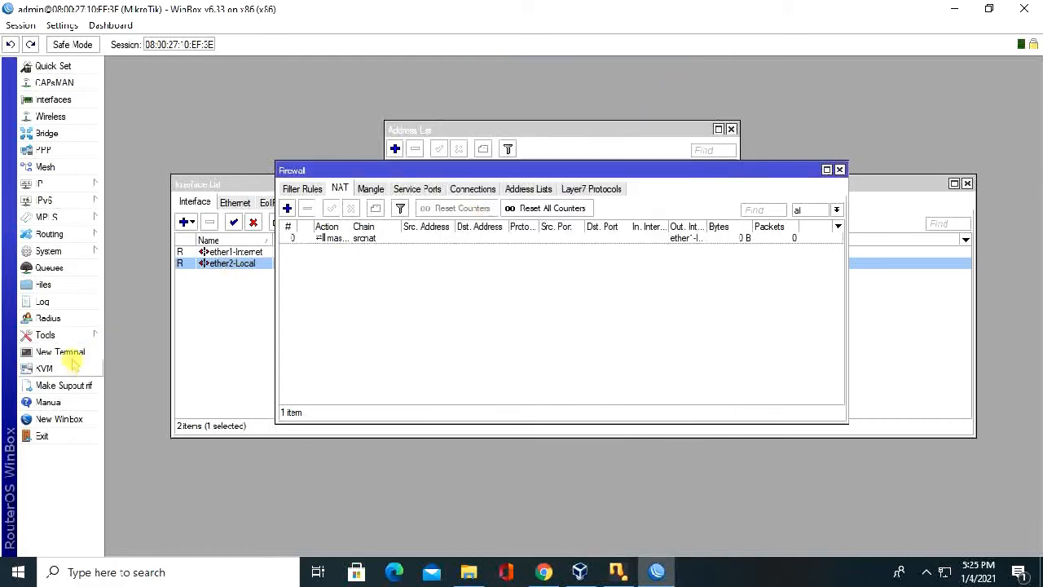
Open a router terminal and page through the software license text to reach the command prompt.
left_click(84, 350)
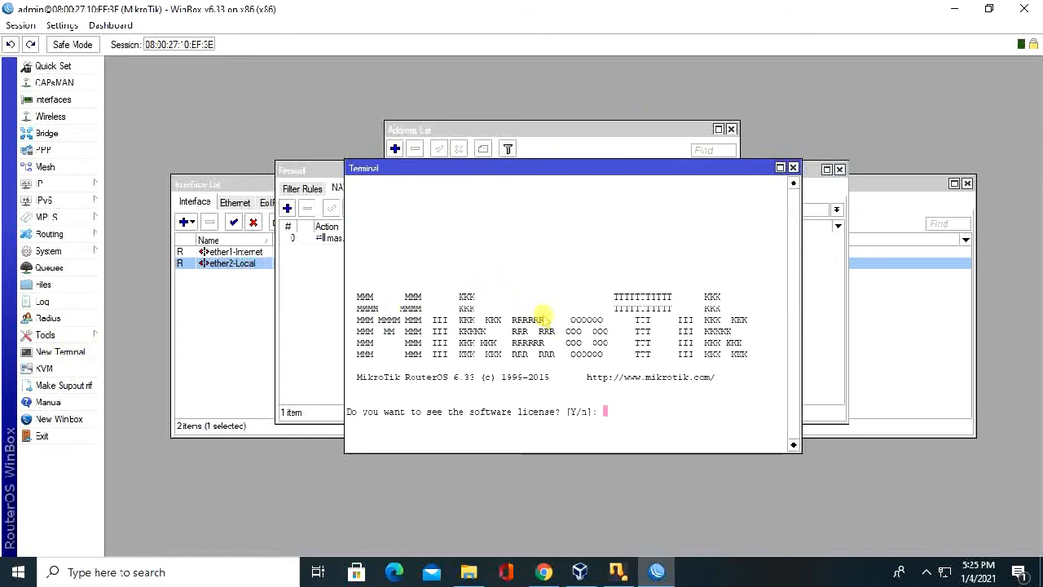
key("Return")
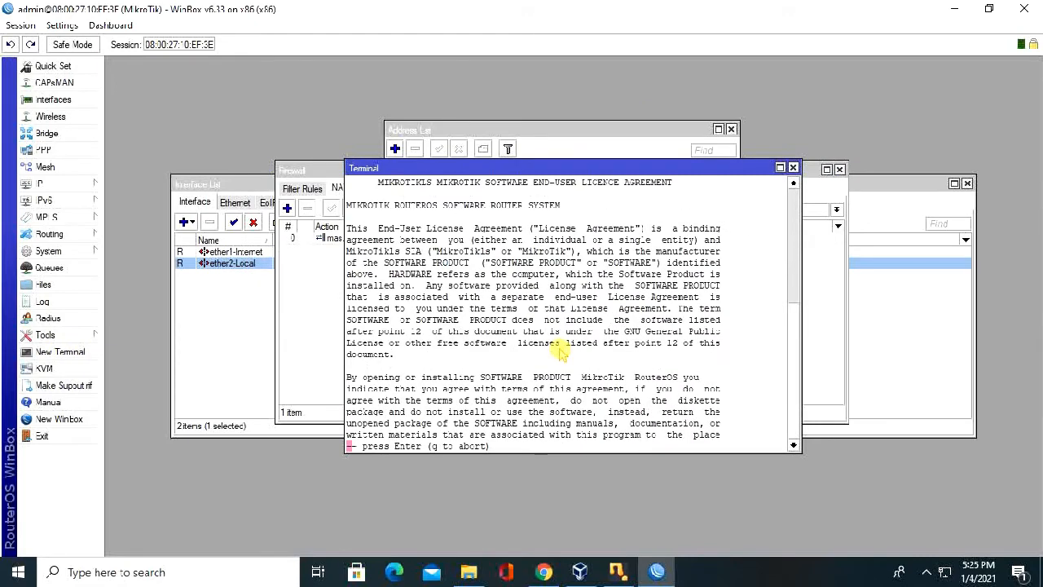
key("Return")
key("Return")
key("Return")
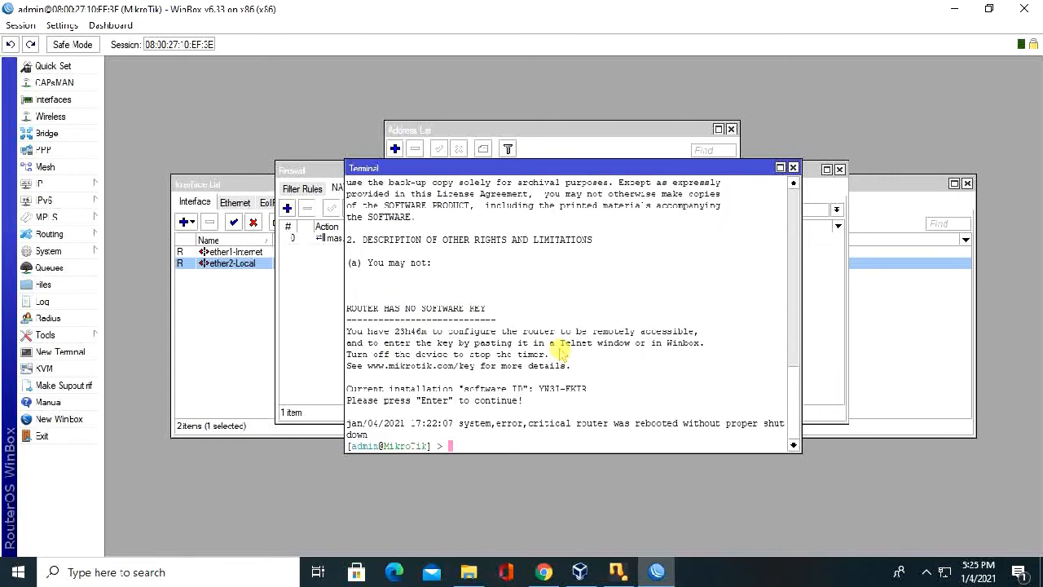
key("Return")
key("Return")
key("Return")
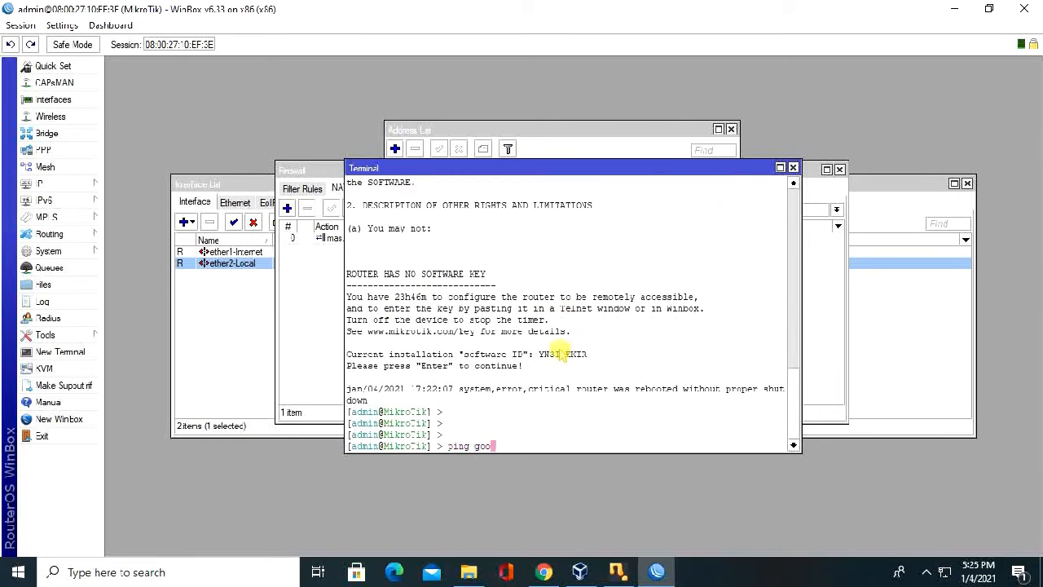
Test the router's Internet connection by pinging google.com, then close the terminal.
type("com")
key("Return")
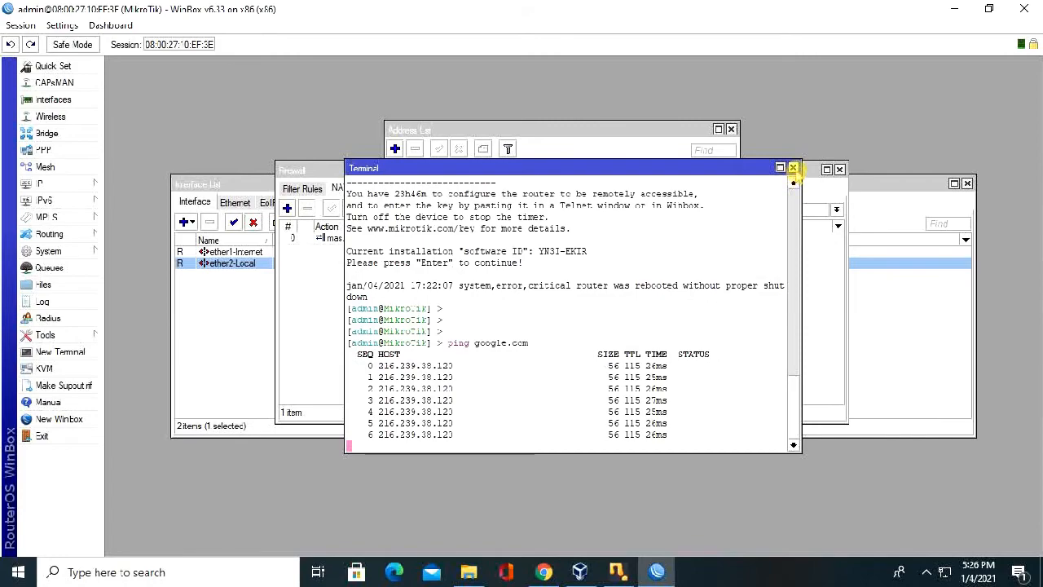
left_click(792, 168)
Minimize WinBox, switch to Oracle VM VirtualBox Manager and select the Linux Mint machine.
left_click(954, 9)
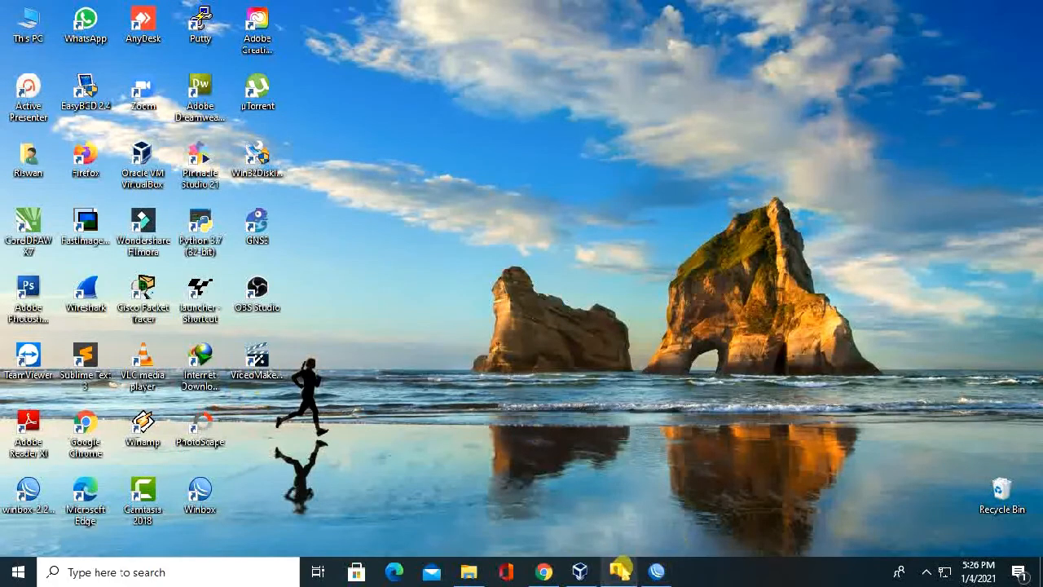
left_click(620, 570)
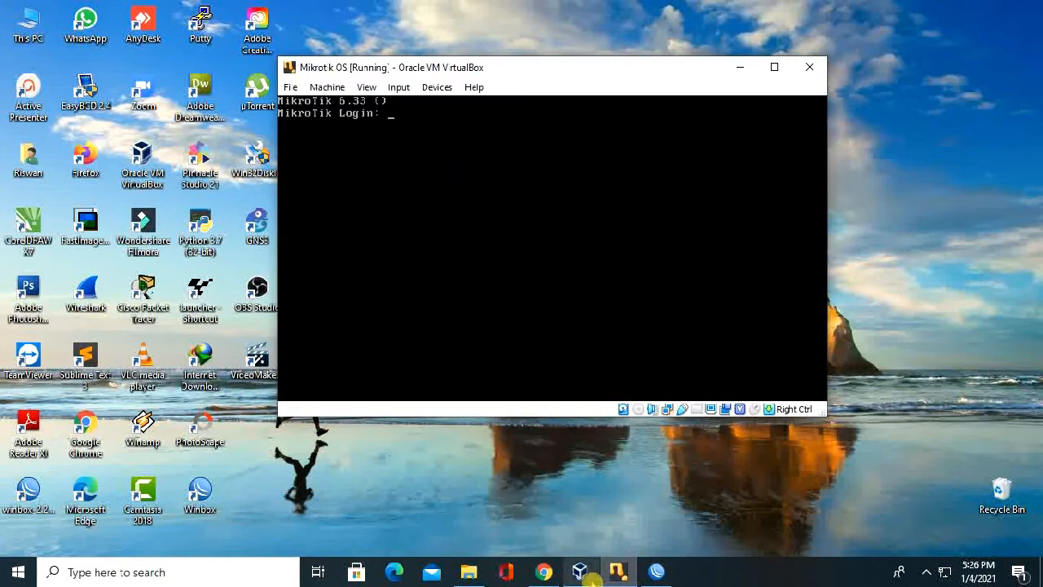
left_click(590, 576)
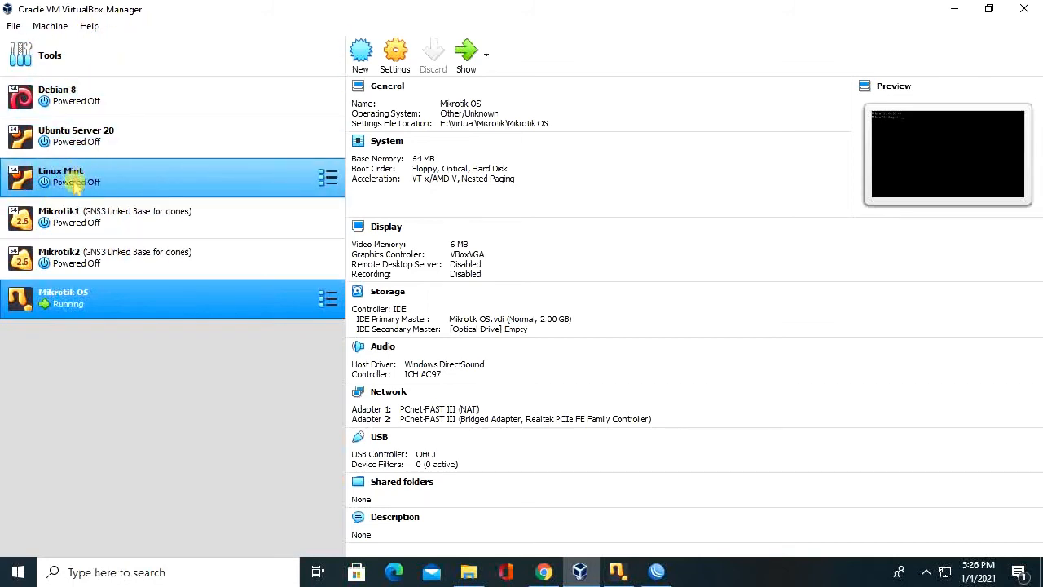
left_click(76, 183)
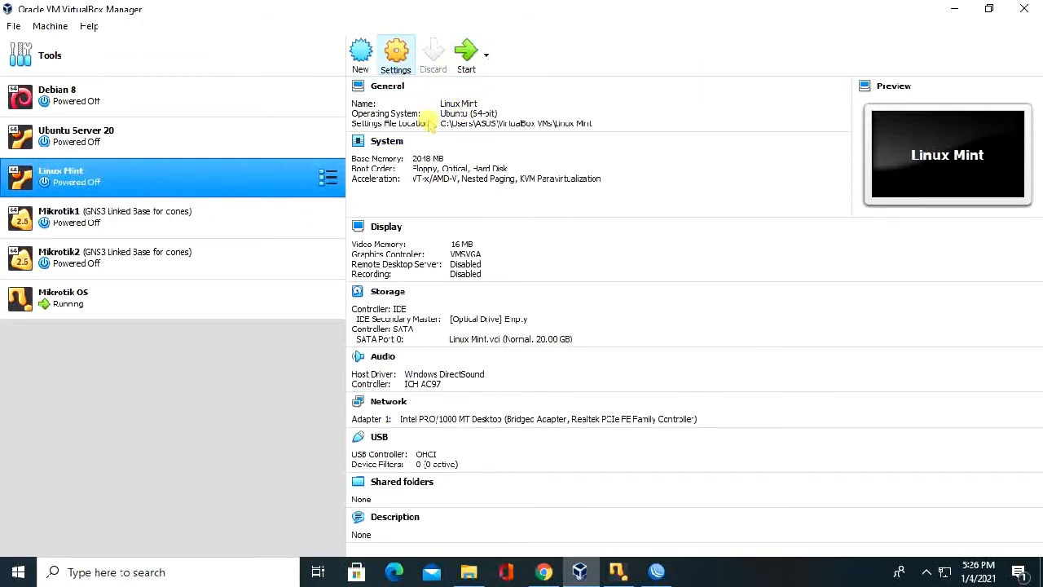
Check the Linux Mint machine's network adapter settings and accept them as they are.
key("ctrl+s")
left_click(357, 256)
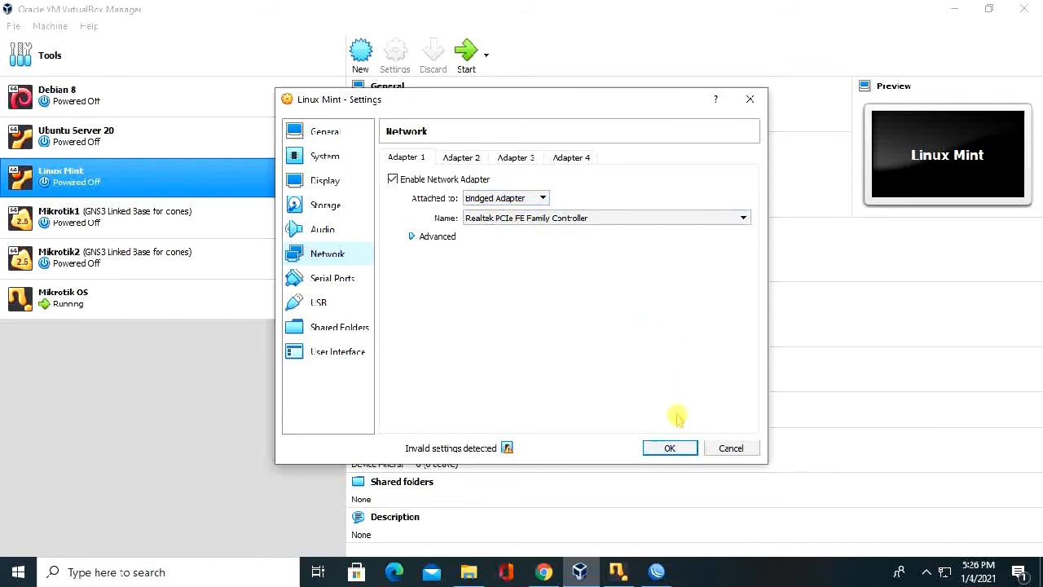
left_click(670, 447)
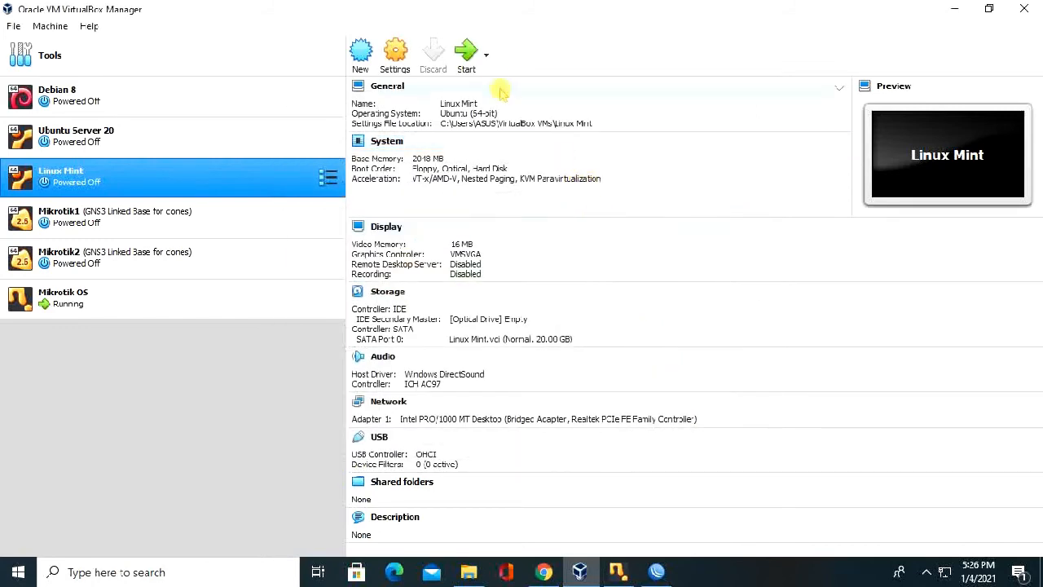
Start the Linux Mint virtual machine, dismiss the keyboard capture notice and minimize its window while it boots.
left_click(468, 57)
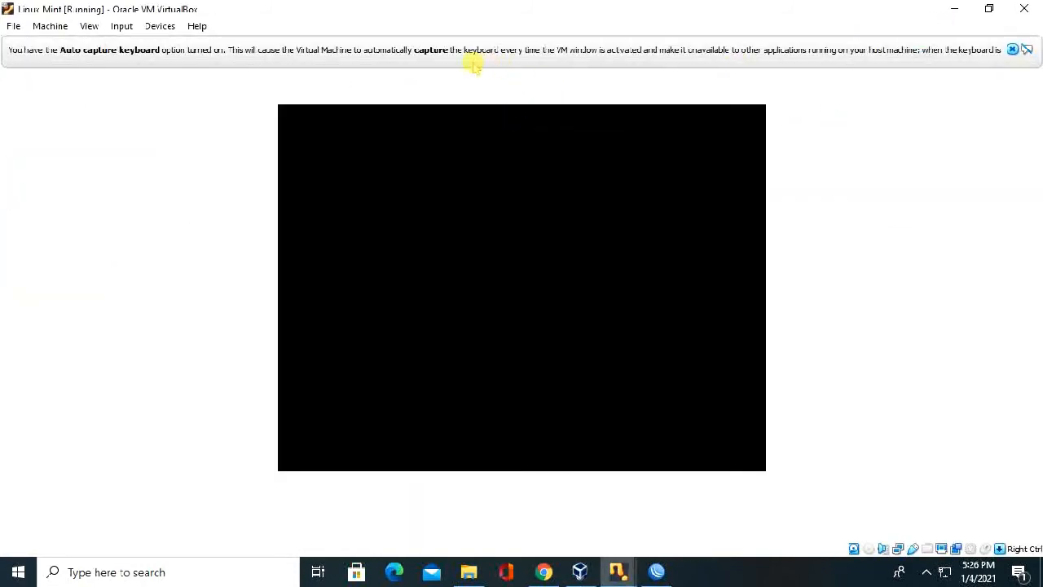
left_click(1012, 50)
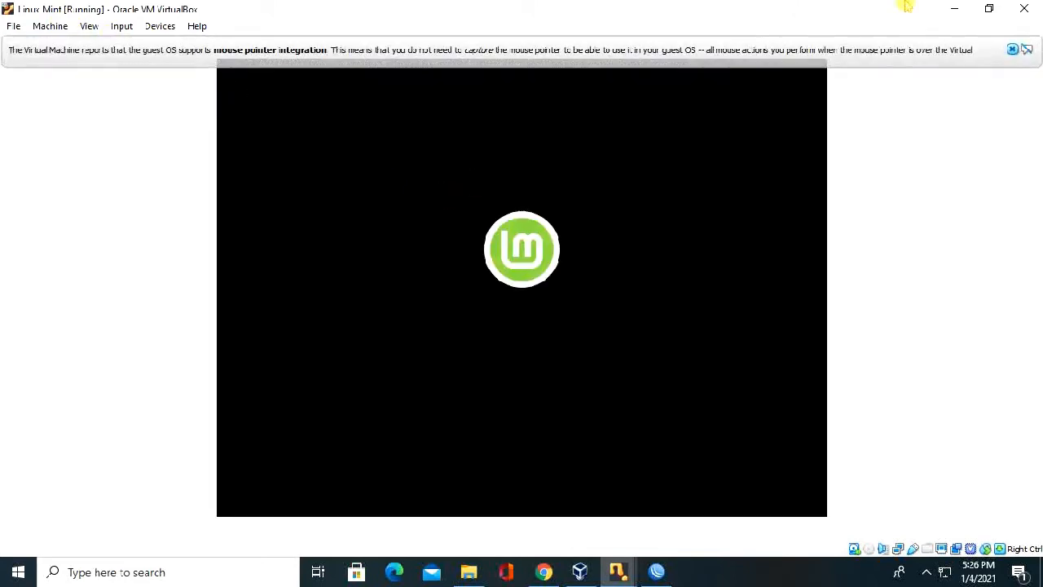
left_click(955, 9)
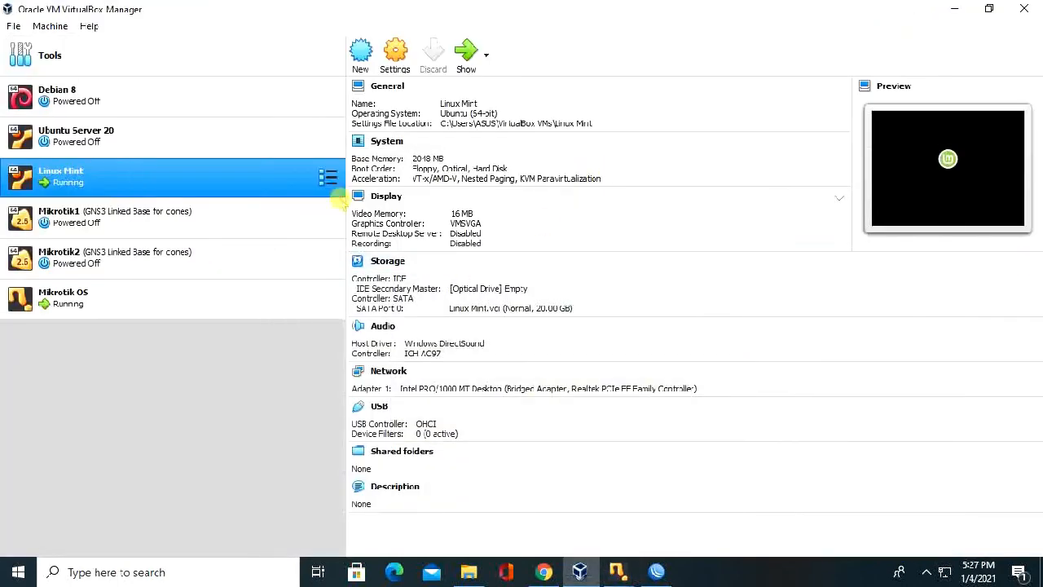
Switch to WinBox and review the interface list and the IP address assigned to ether2-Local, then close the address list.
left_click(657, 572)
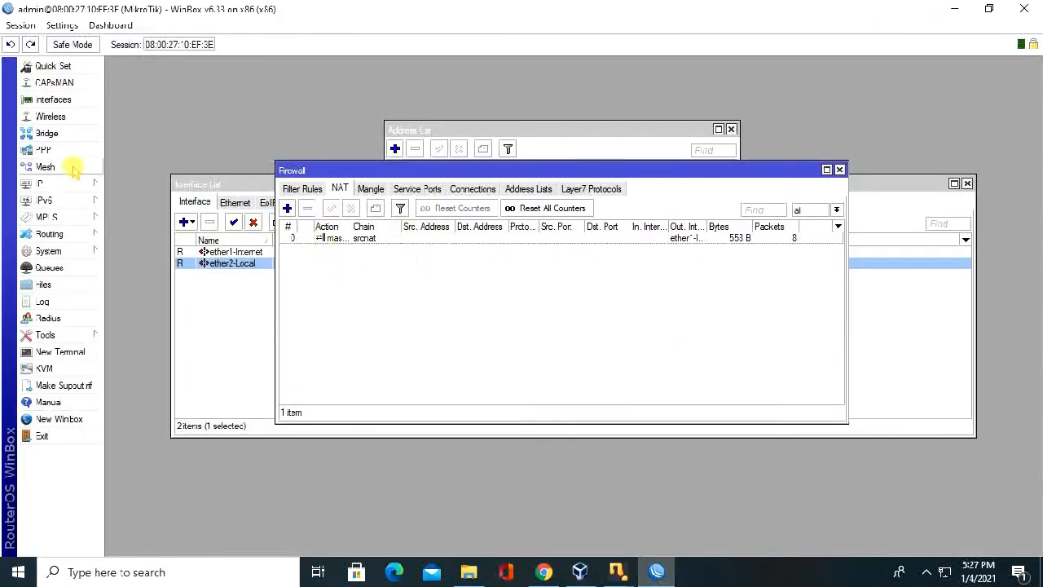
left_click(73, 99)
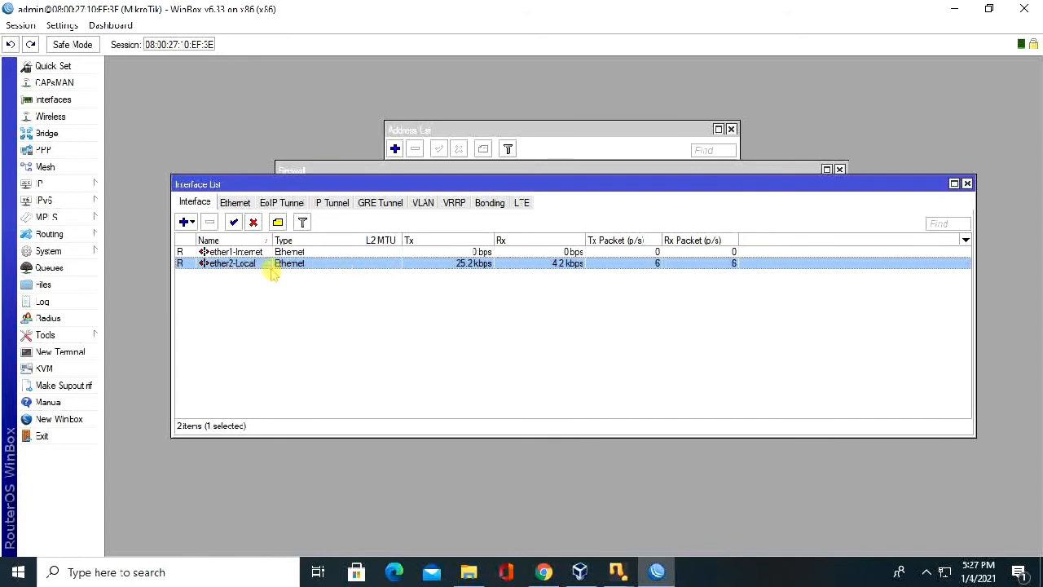
left_click(70, 185)
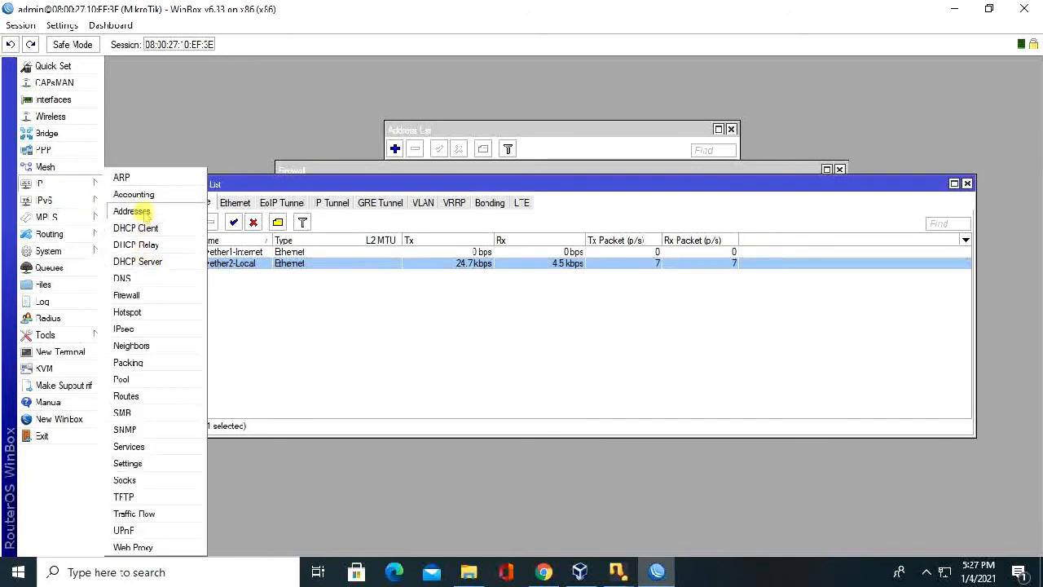
left_click(132, 211)
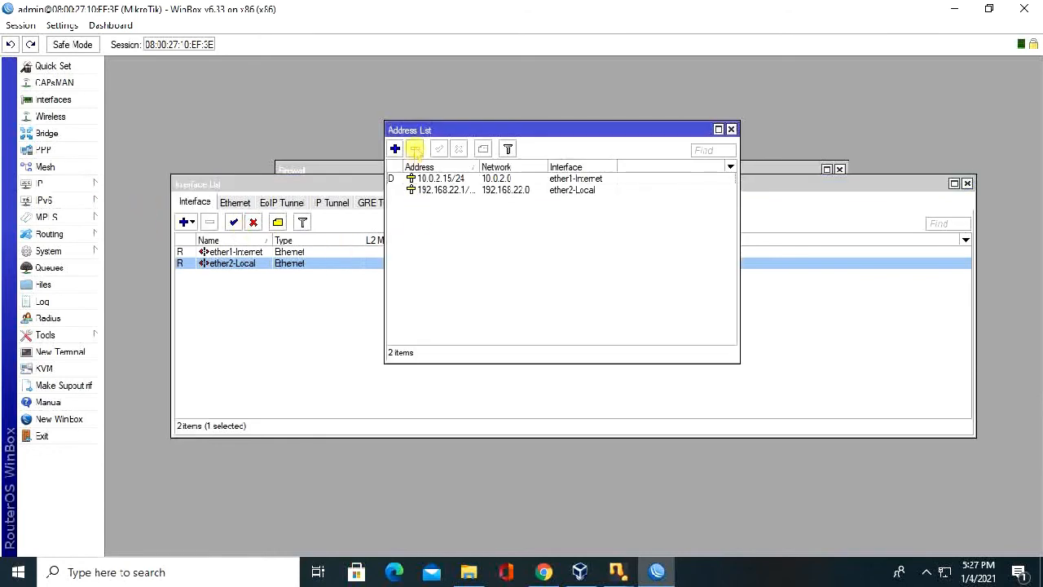
left_click_drag(482, 133, 324, 133)
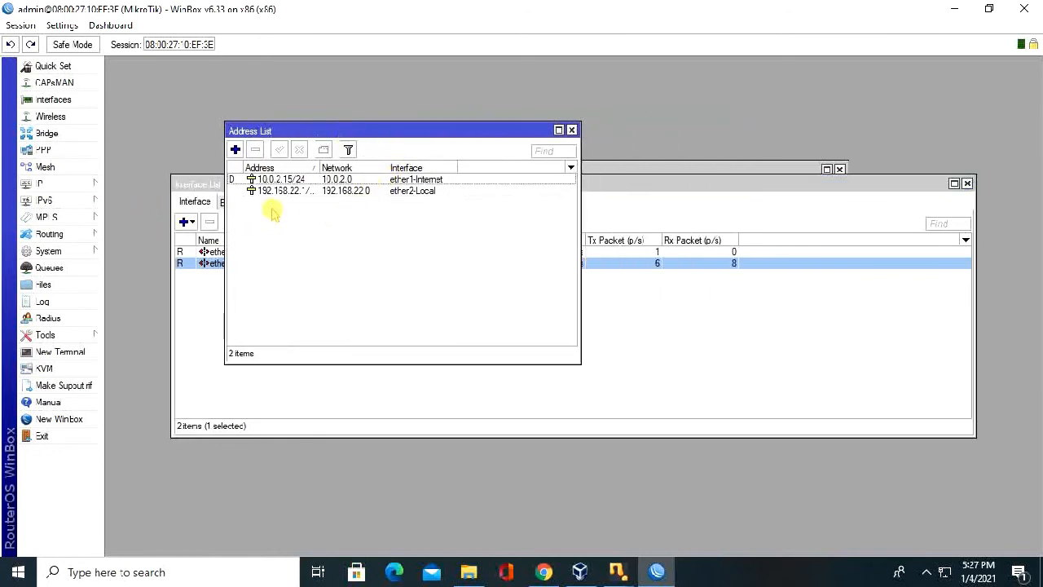
left_click_drag(578, 212, 702, 212)
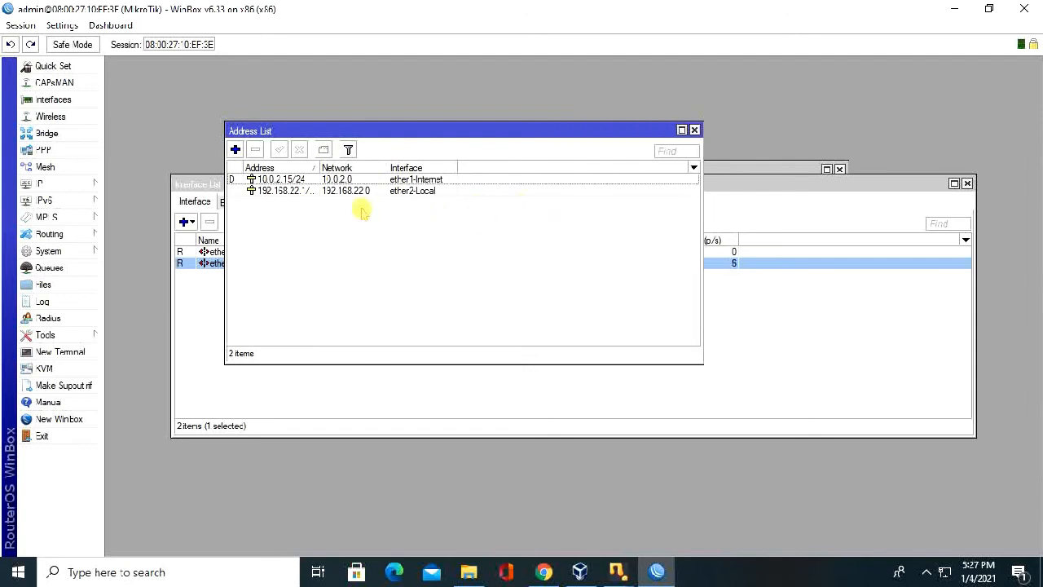
double_click(290, 192)
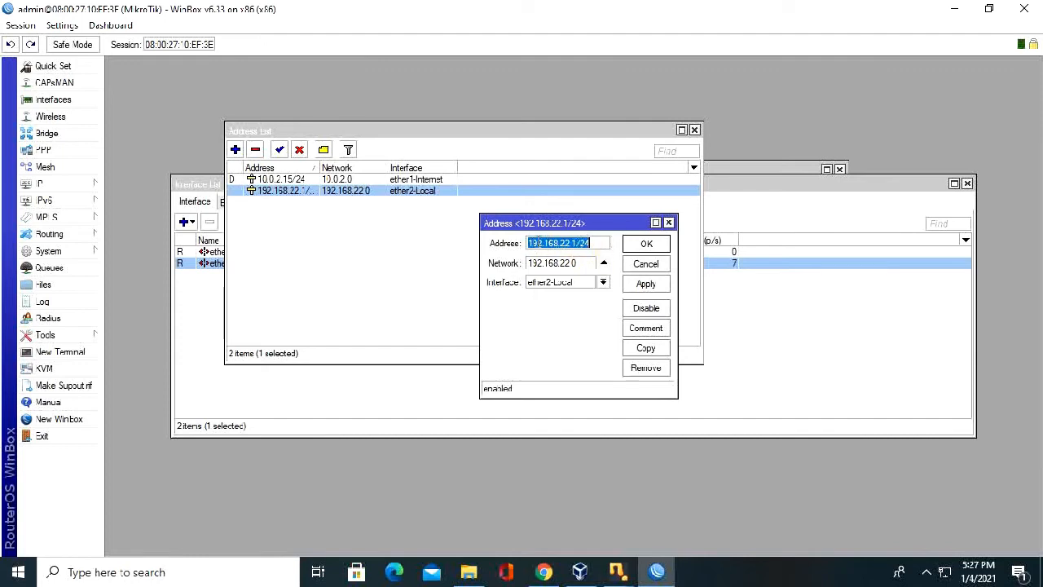
left_click(646, 243)
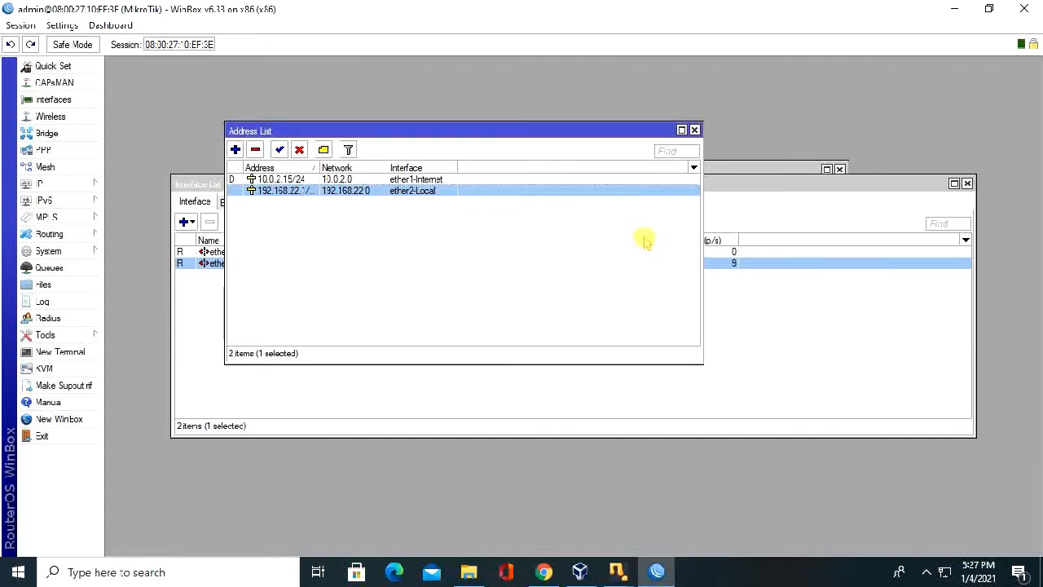
left_click(695, 130)
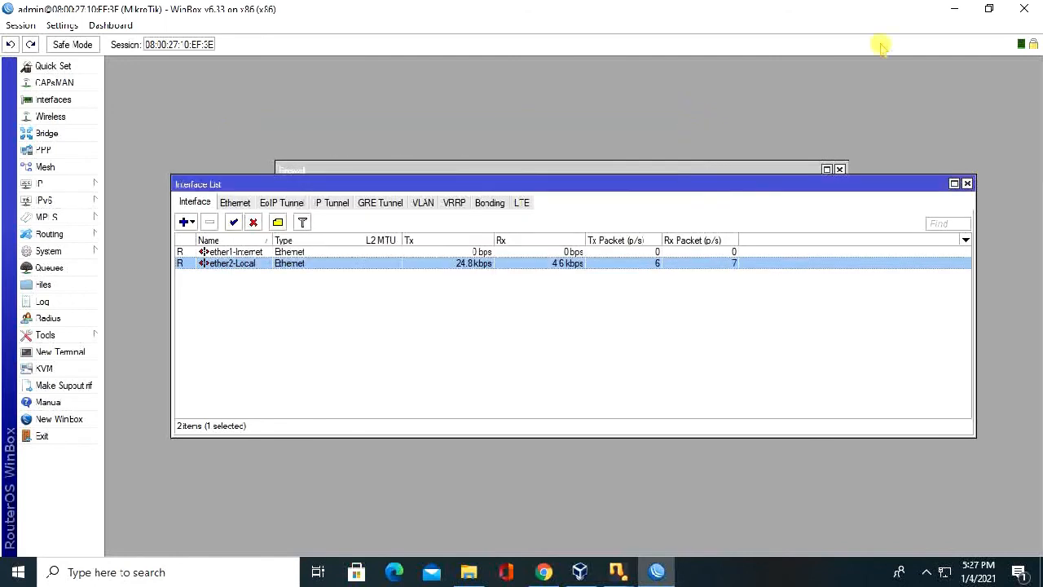
Minimize WinBox and VirtualBox Manager, bring up the Linux Mint machine and close its pointer integration notice and Welcome window.
left_click(954, 8)
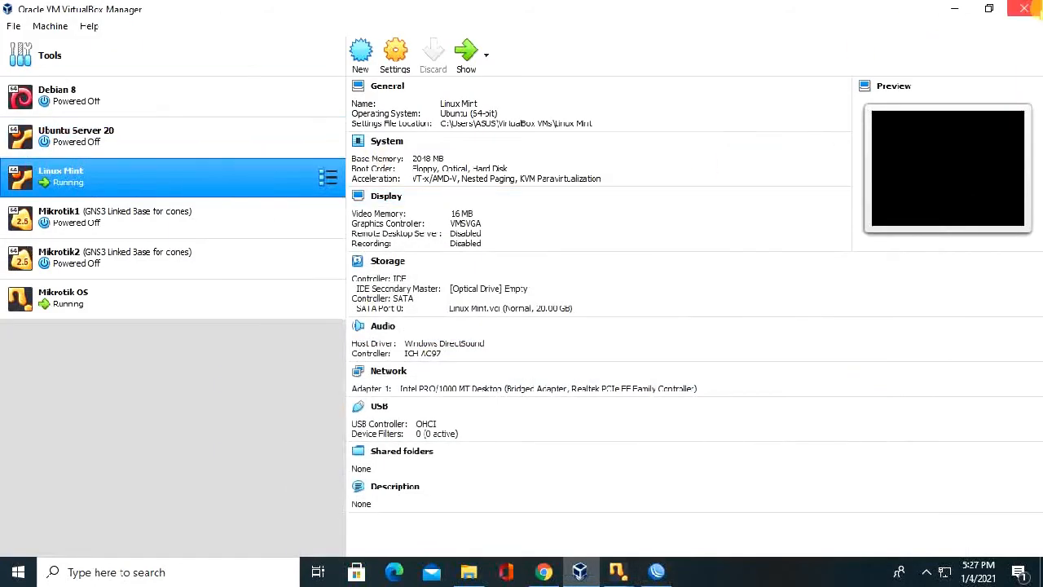
left_click(955, 9)
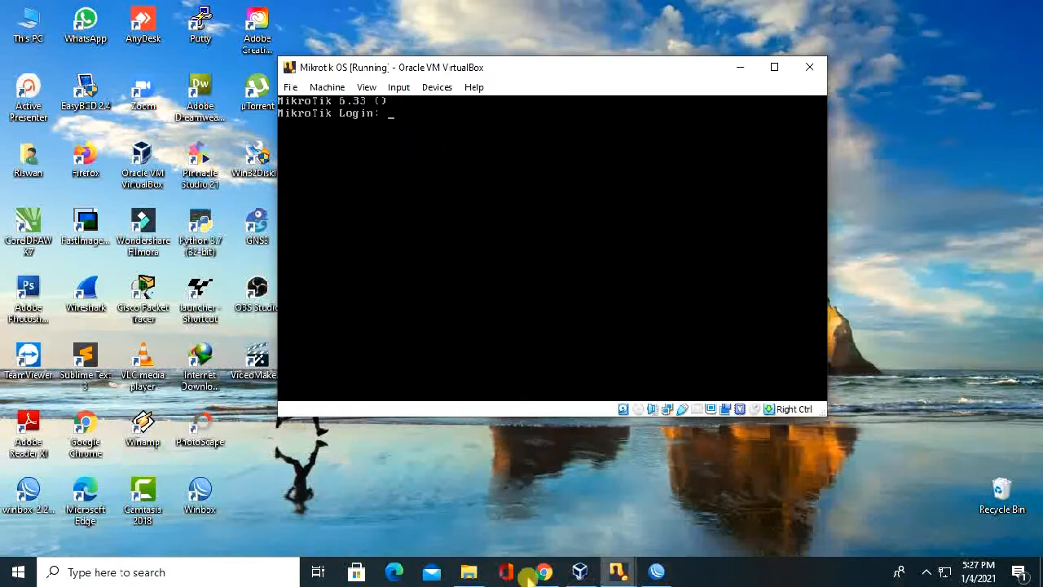
mouse_move(621, 570)
left_click(730, 509)
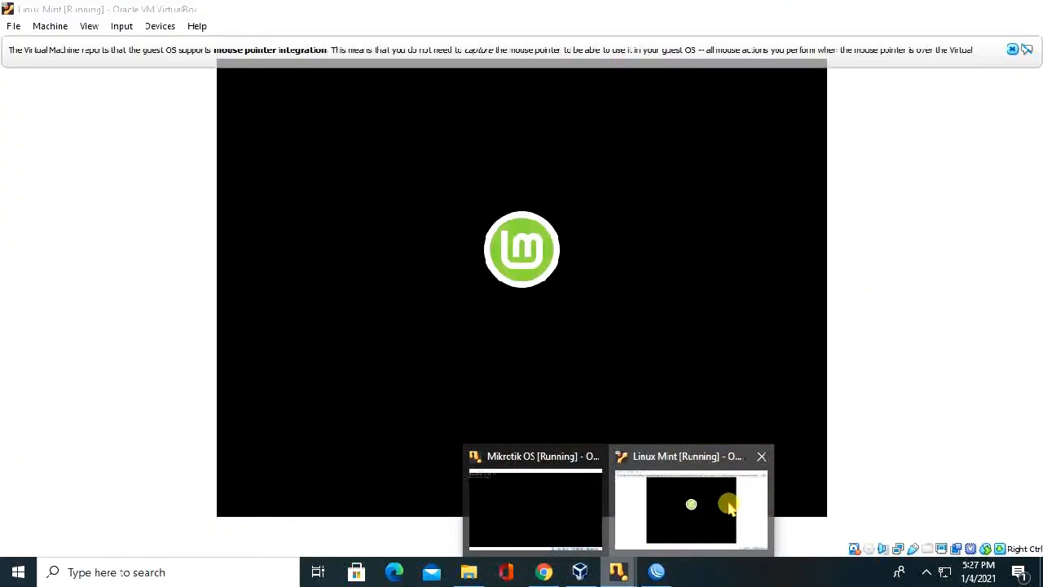
left_click(1013, 50)
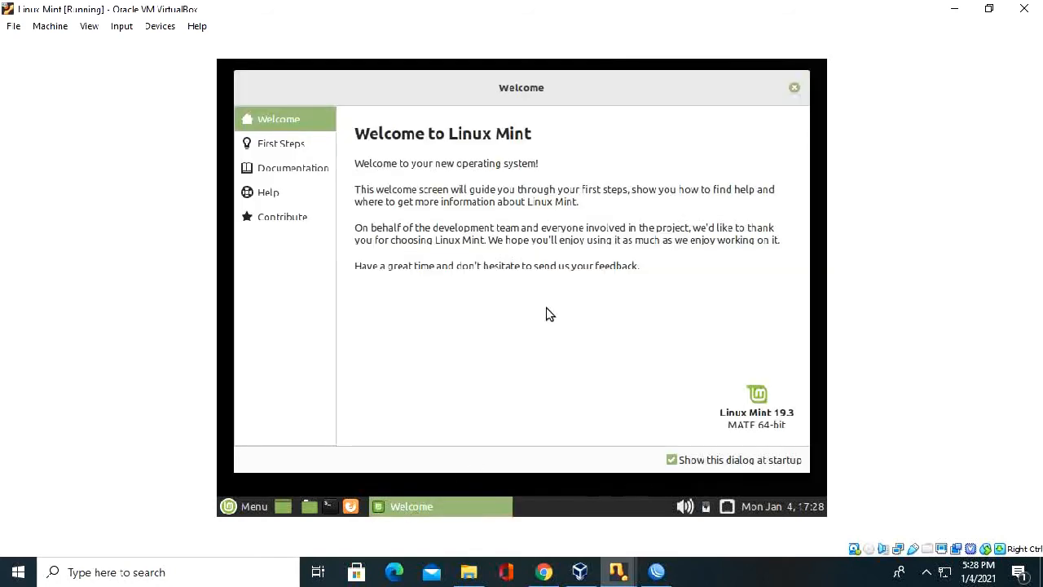
left_click(795, 89)
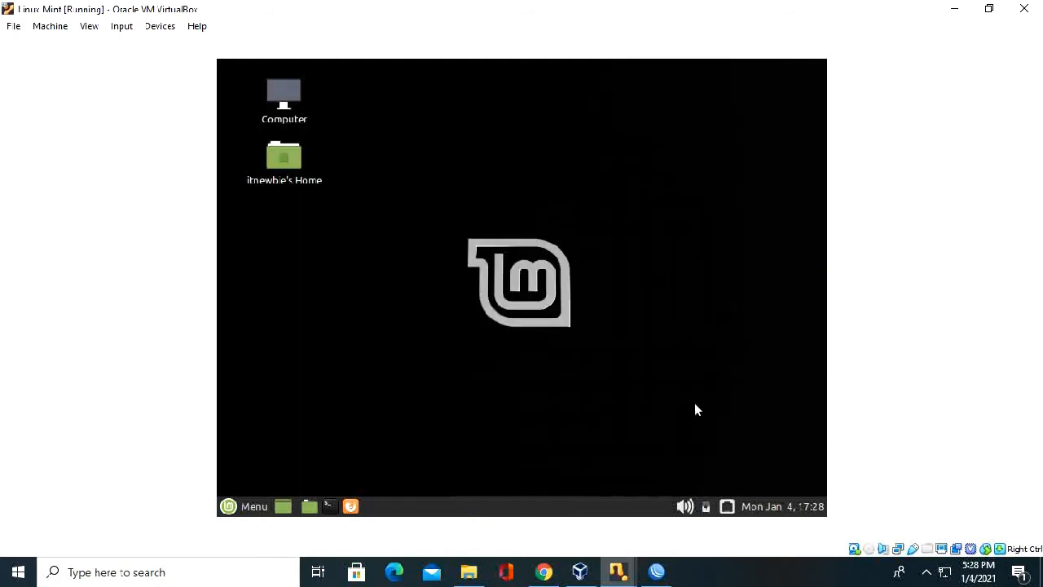
Open Linux Mint's Network Connections window and select Ethernet connection 1.
left_click(735, 501)
left_click(722, 483)
left_click(388, 198)
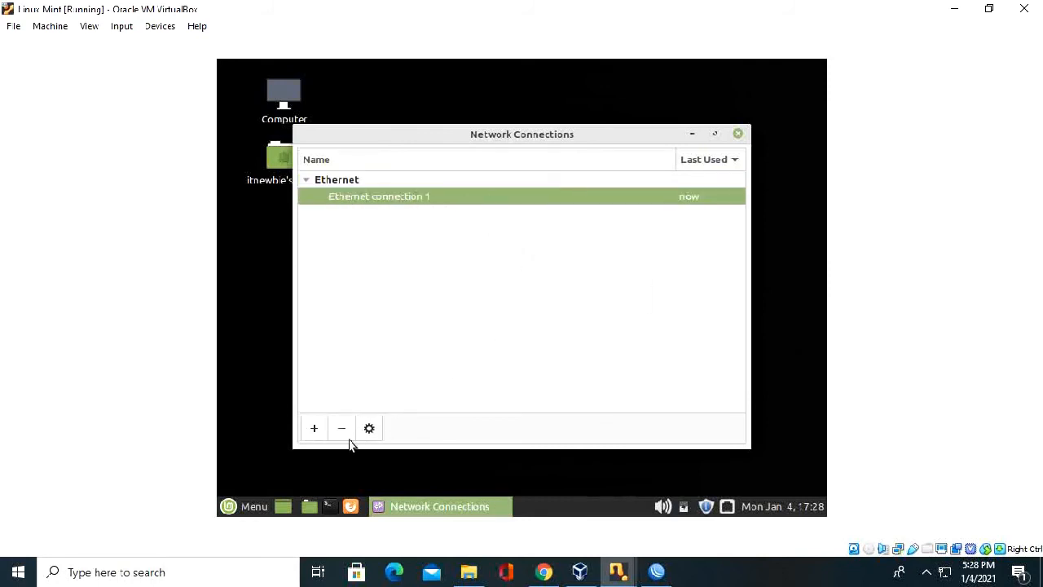
Compare Ethernet connection 1's IPv4 settings with the router's address list in WinBox, then return to Linux Mint and close the connection editor.
double_click(418, 203)
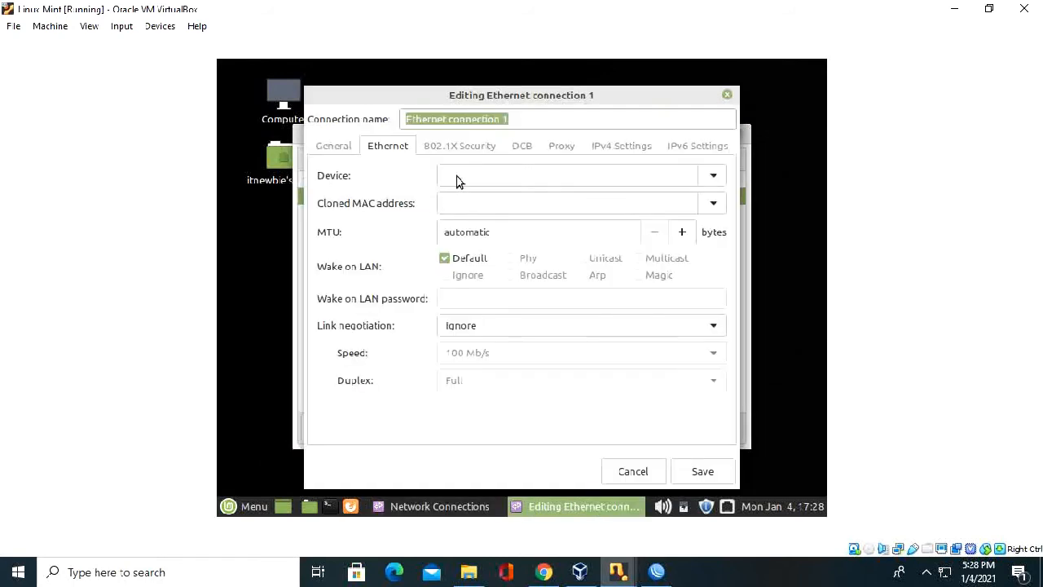
left_click(619, 145)
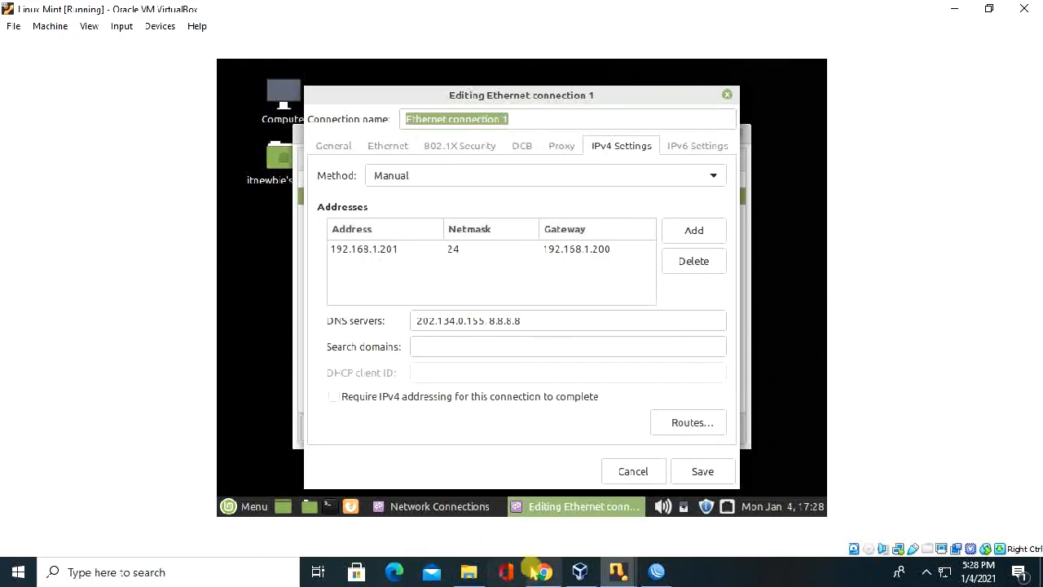
left_click(655, 573)
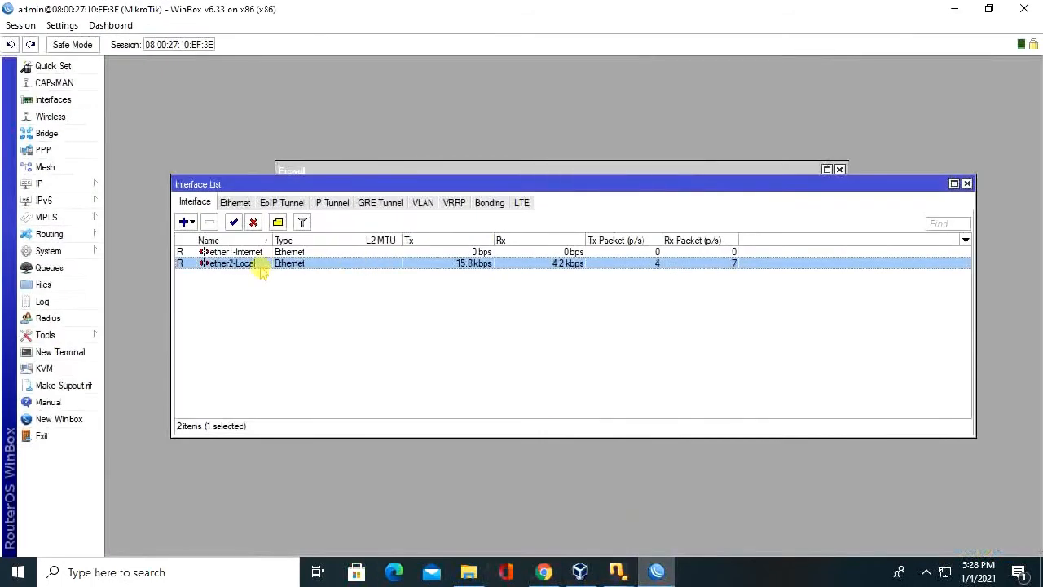
left_click(72, 185)
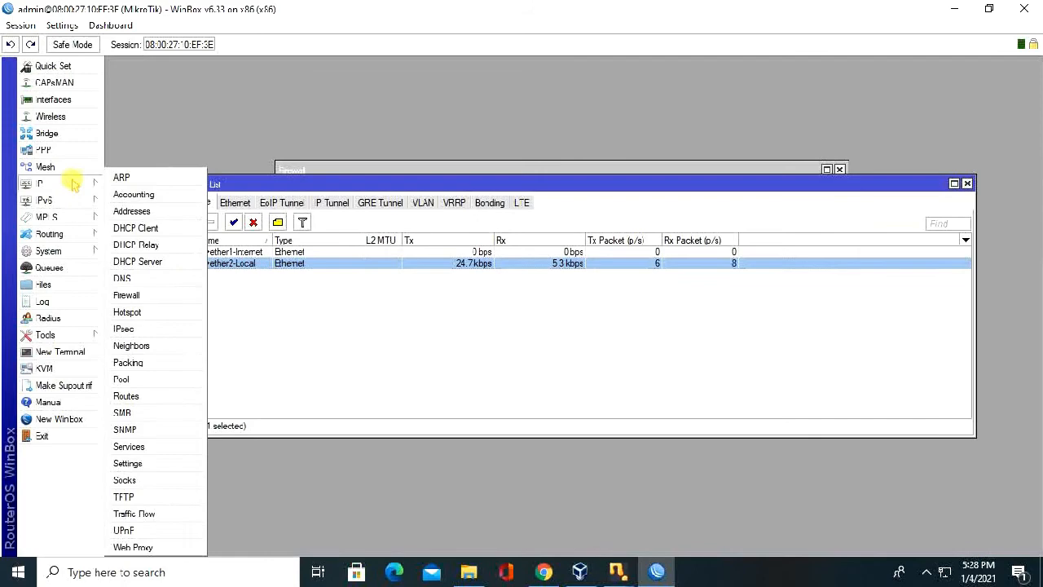
left_click(130, 210)
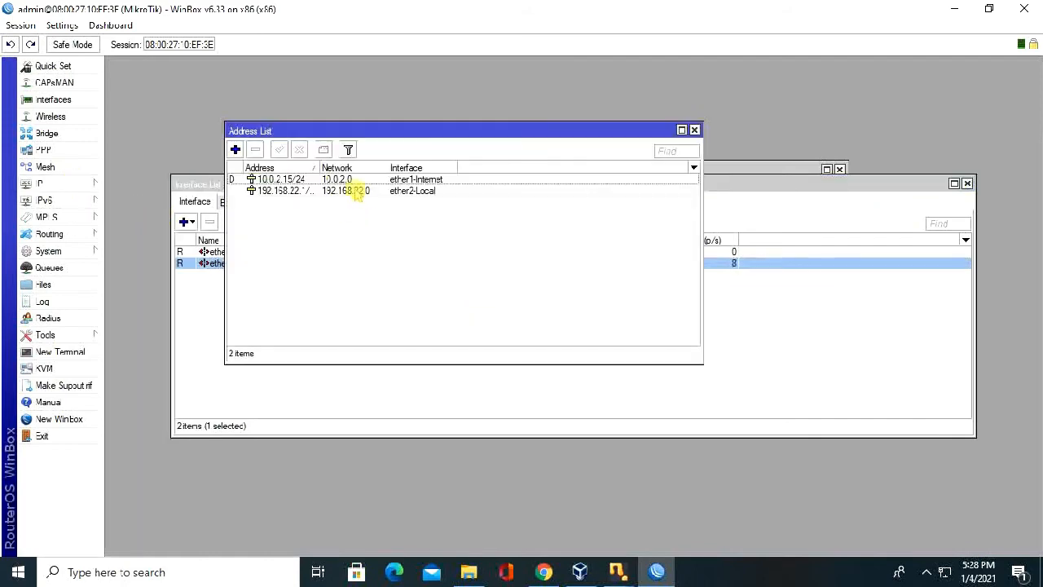
left_click(955, 9)
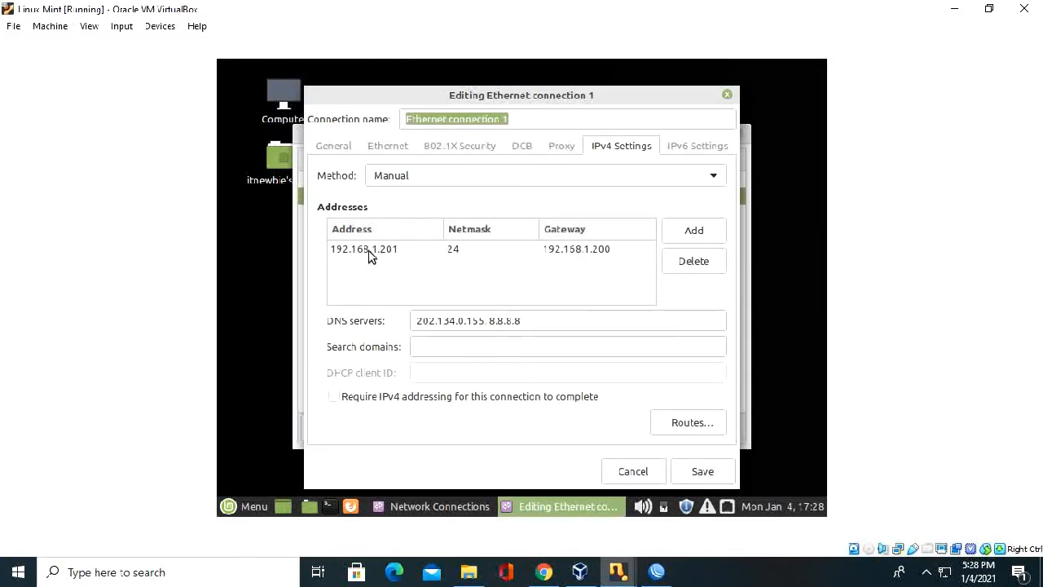
left_click(728, 96)
Delete the existing Ethernet connection 1 and create a new connection of type Ethernet in its place.
left_click(343, 429)
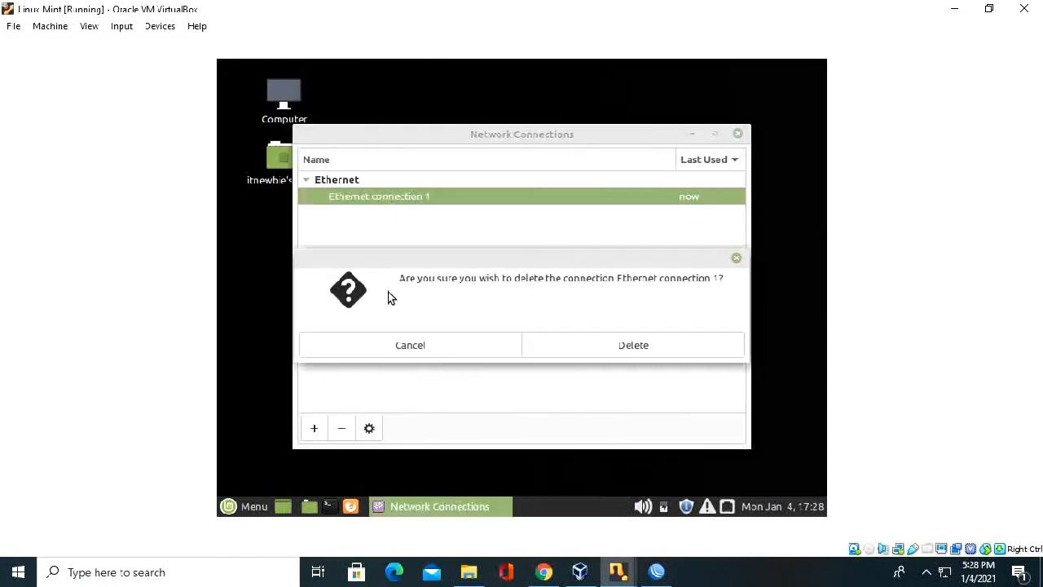
left_click(634, 348)
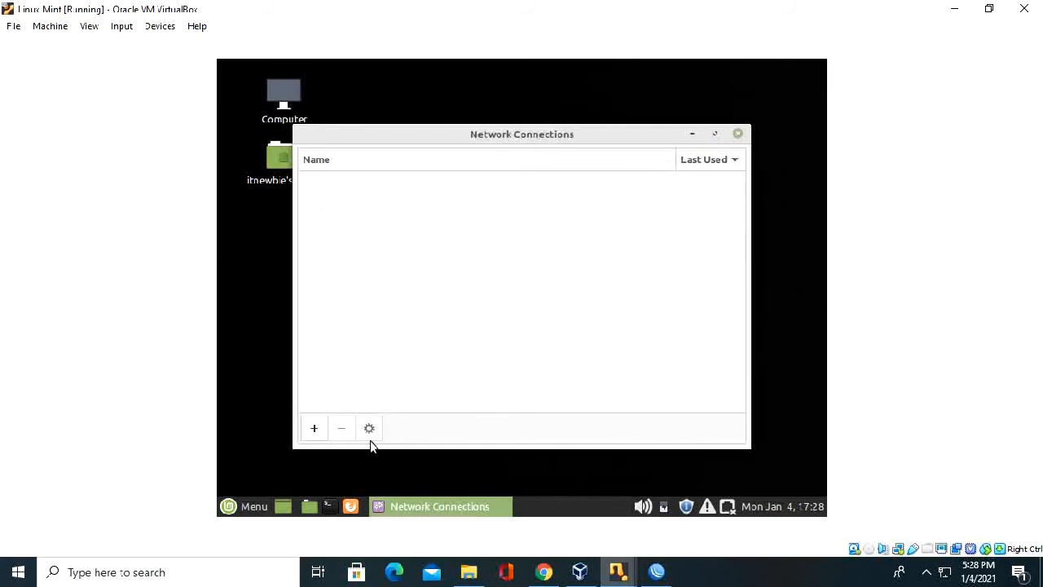
left_click(330, 427)
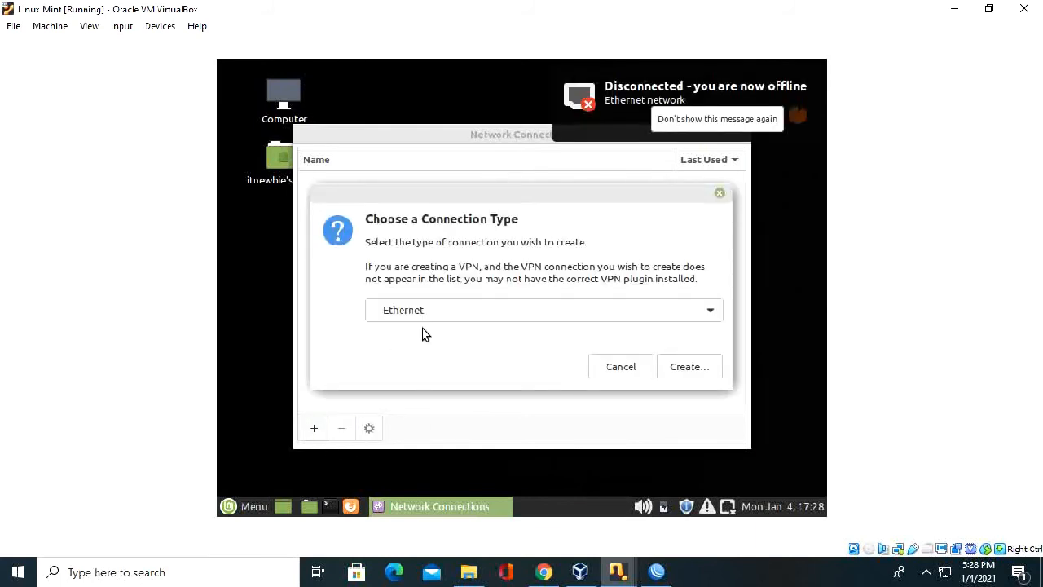
left_click(457, 315)
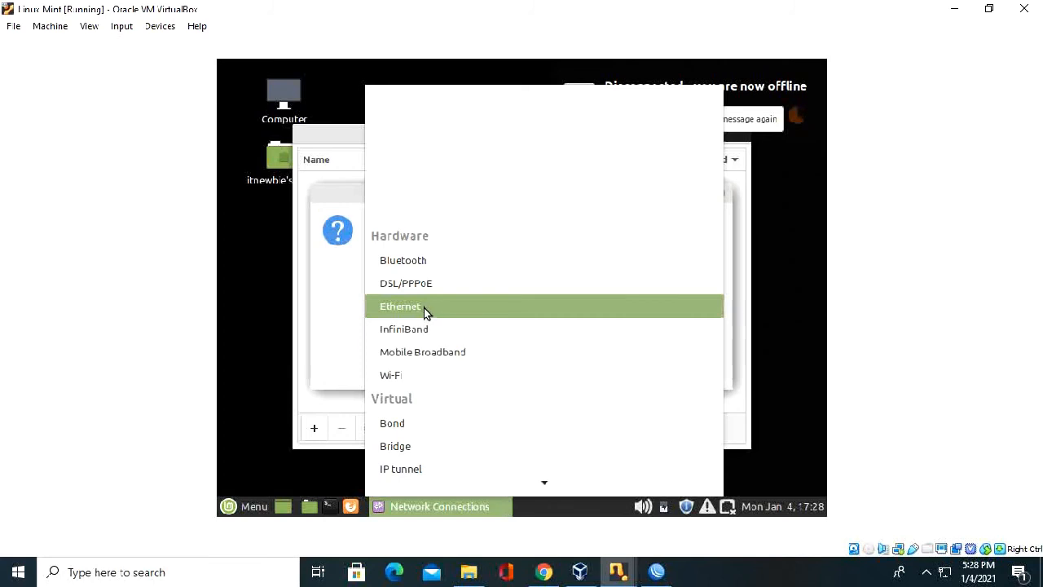
left_click(423, 308)
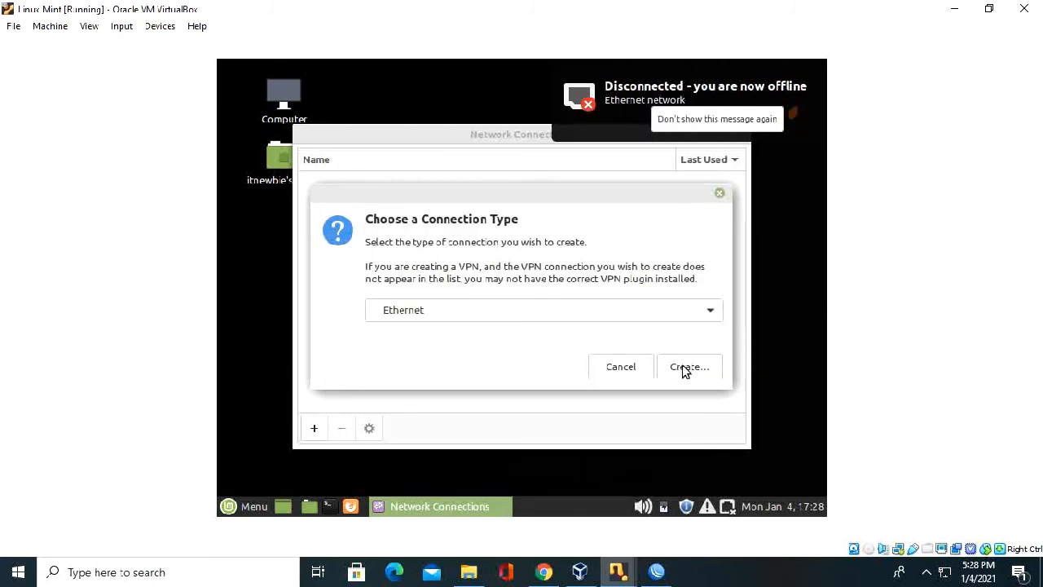
left_click(684, 368)
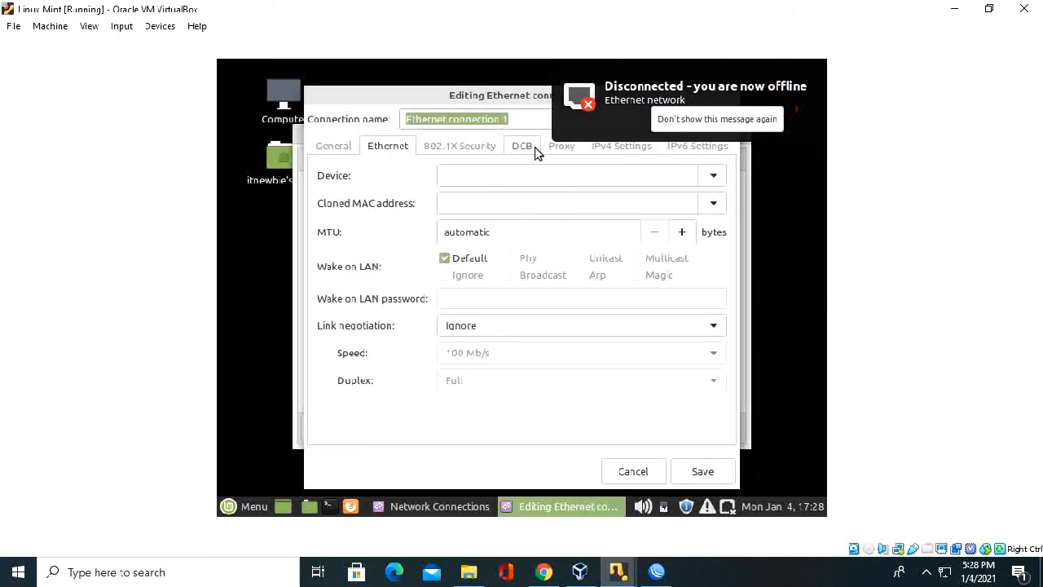
Add a static IPv4 address 192.168.22.2 with netmask 255.255.255.0 and gateway 192.168.22.1 to the new Ethernet connection.
left_click(621, 152)
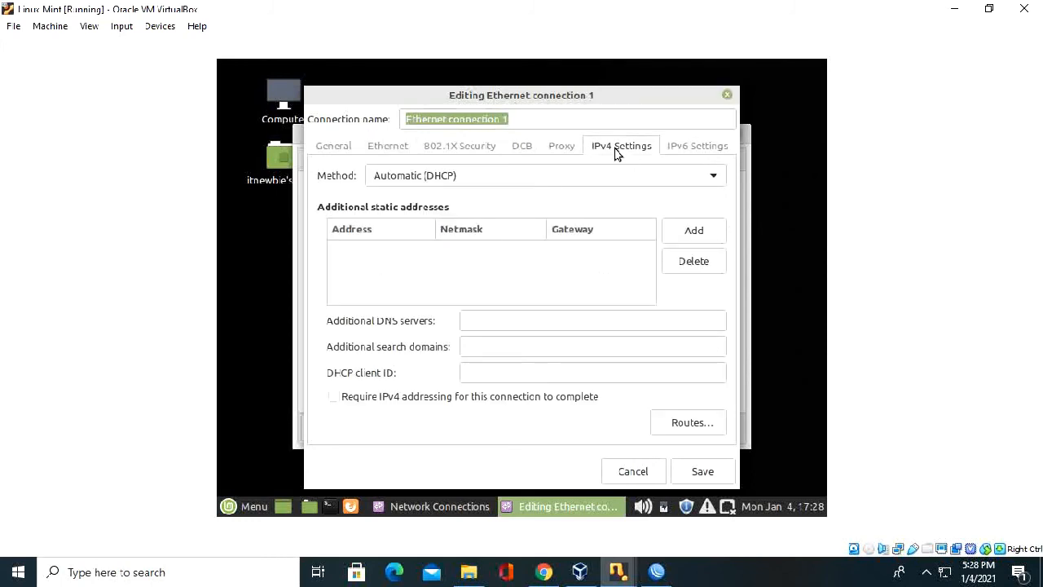
left_click(694, 231)
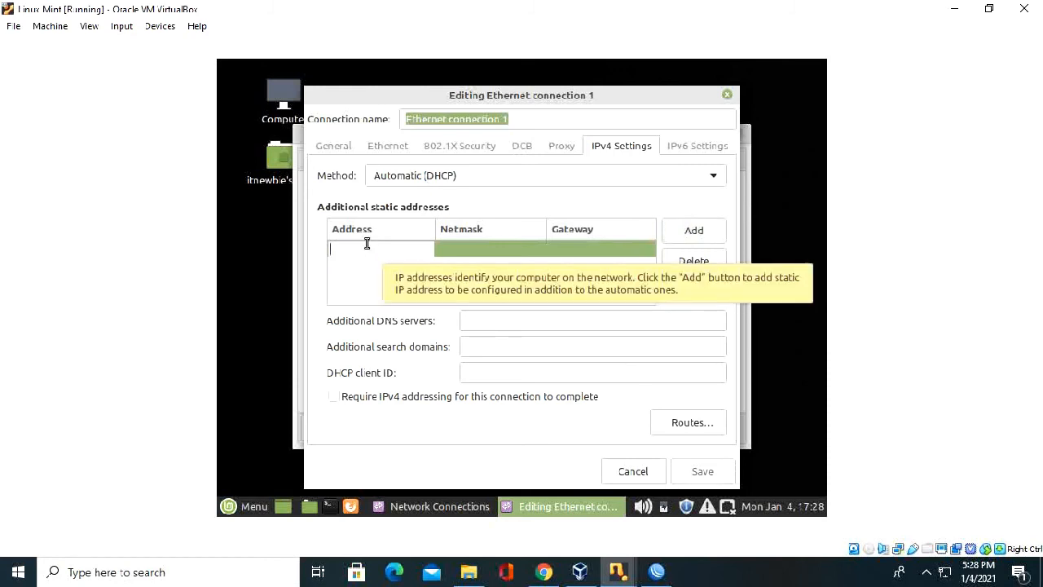
type("1")
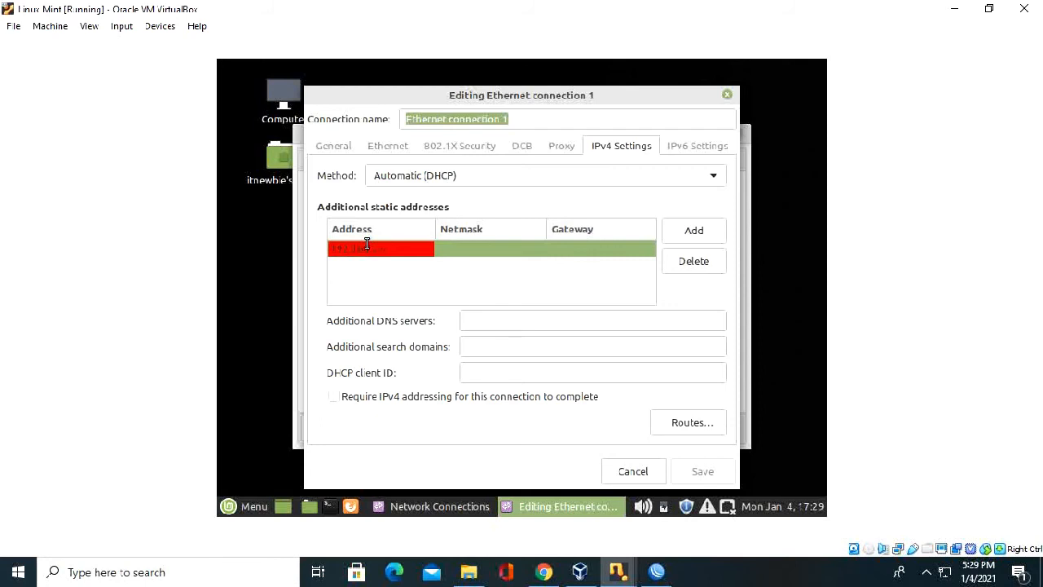
type("92.168.22.2")
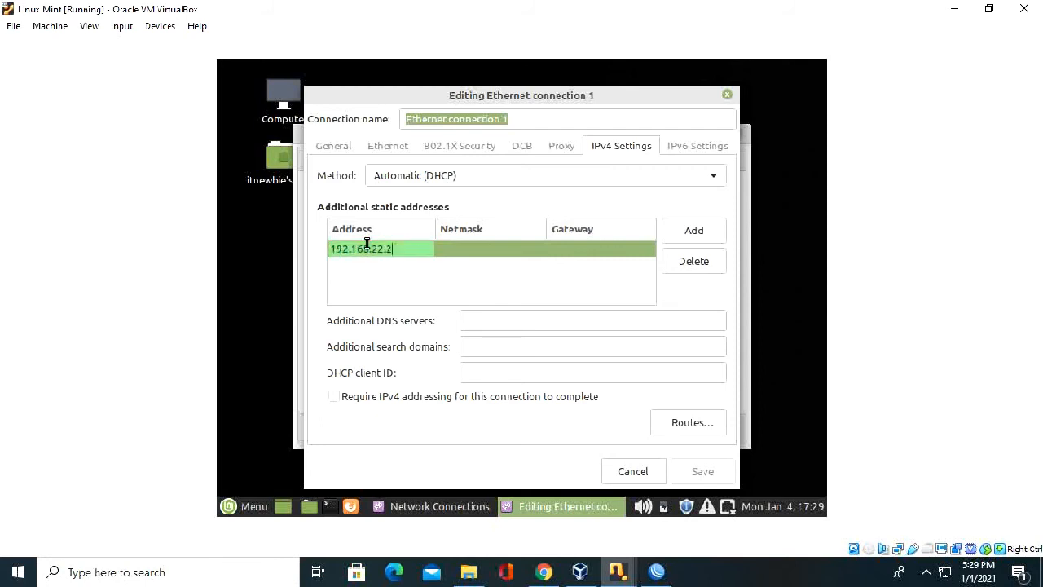
left_click(463, 250)
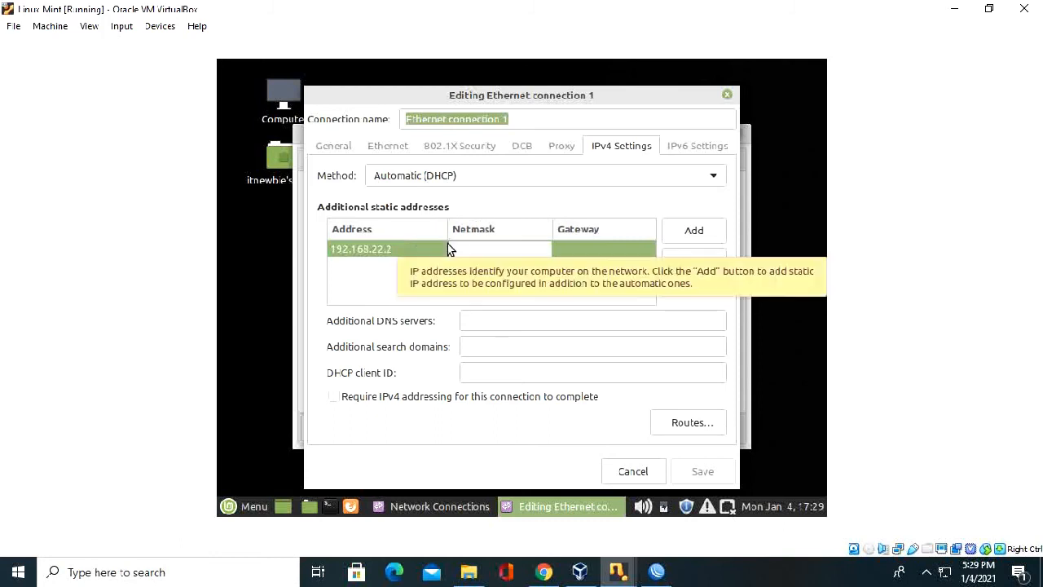
type("255")
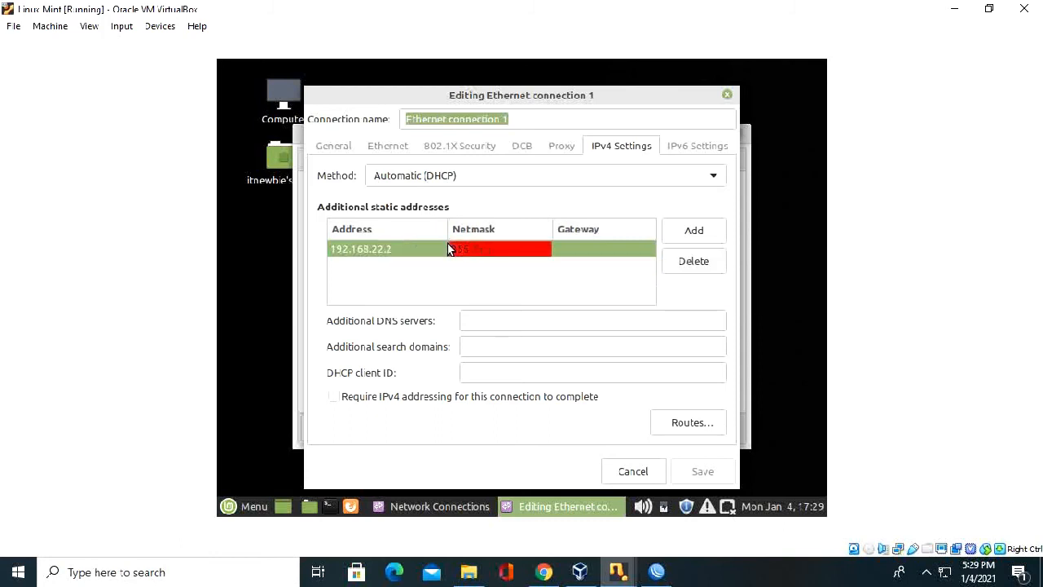
type(".255.255.0")
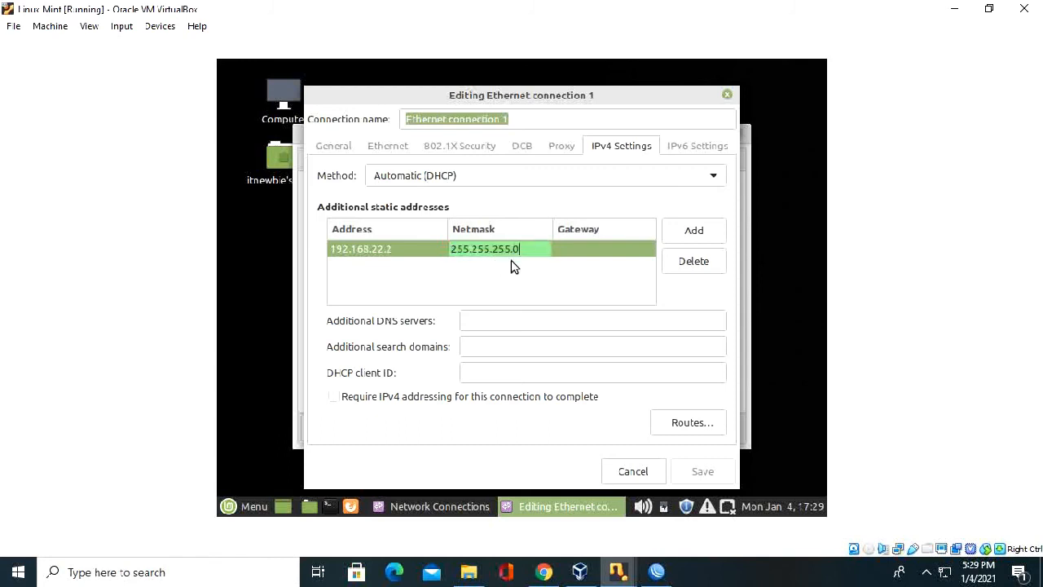
left_click(583, 250)
type("192.168")
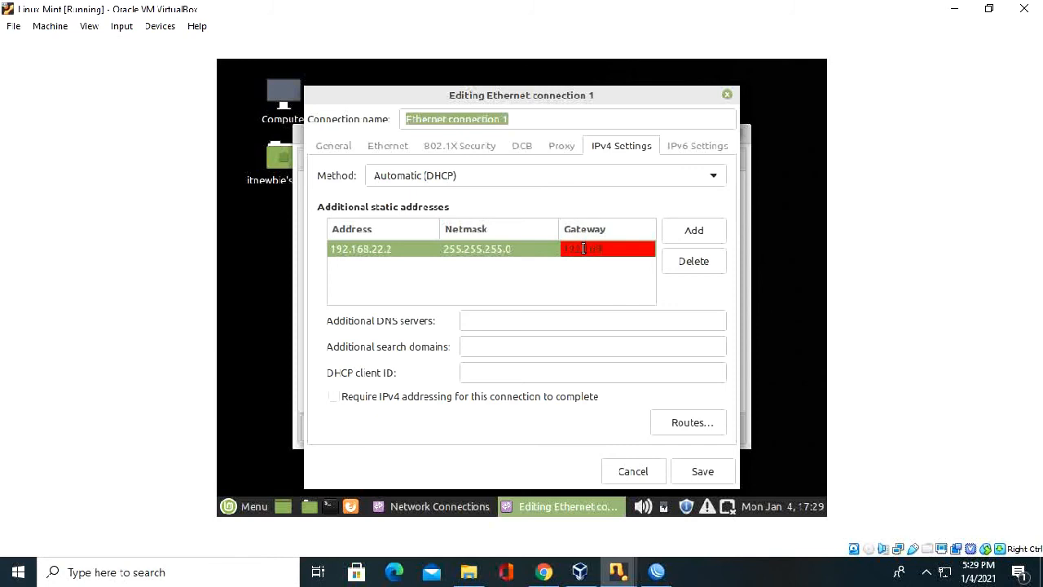
type(".22.1")
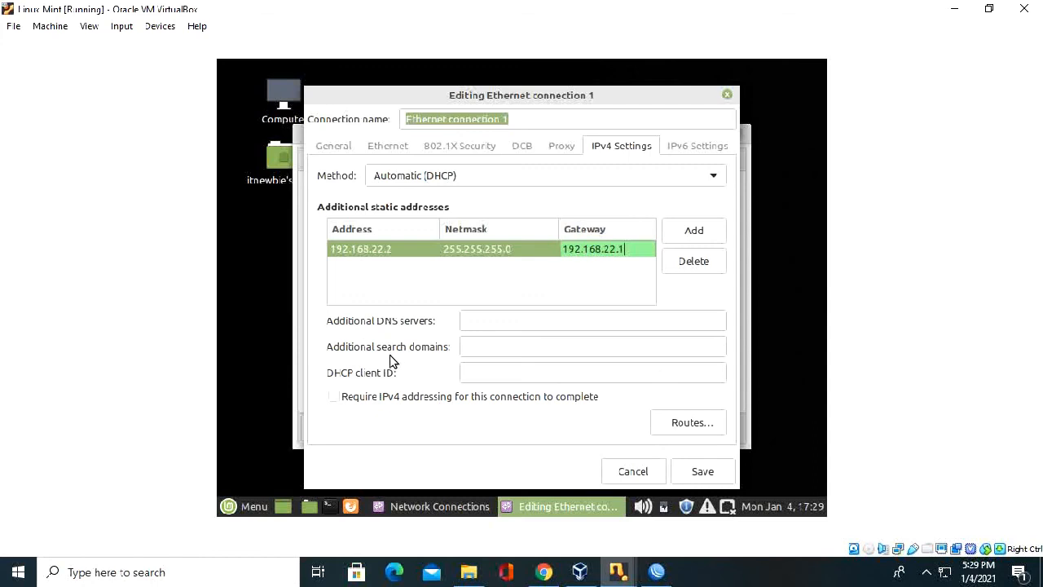
Set the connection's additional DNS servers to 202.134.0.155 and 8.8.8.8, and save the connection.
left_click(471, 321)
type("20")
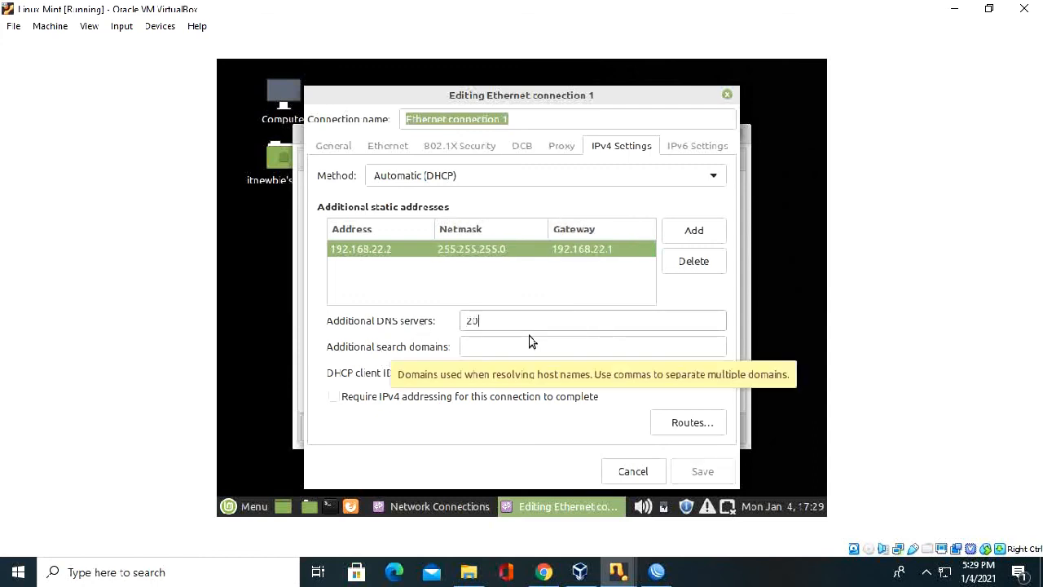
type("2.134.0.155,")
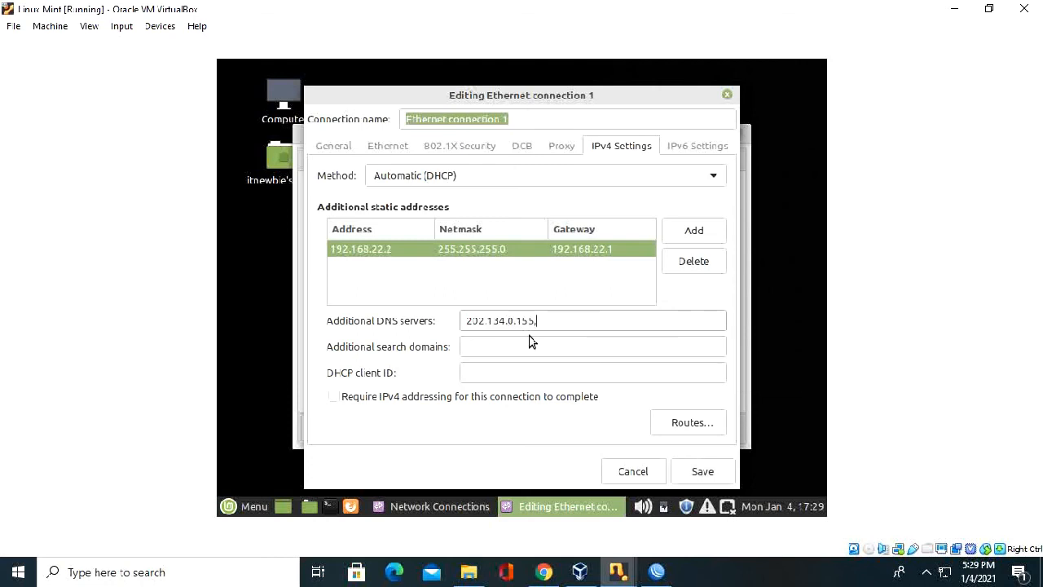
type("8.8.8.8")
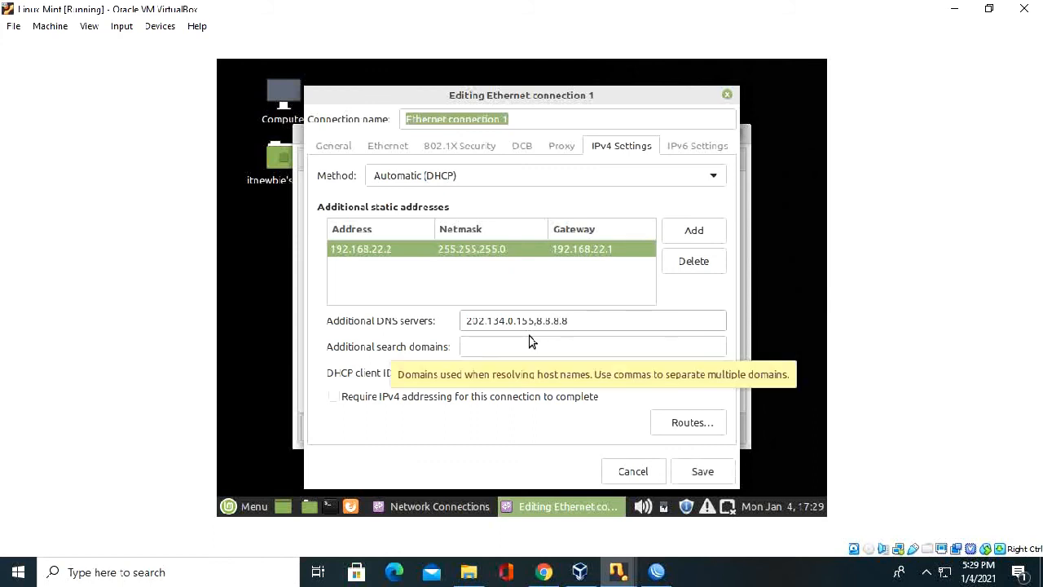
left_click(708, 478)
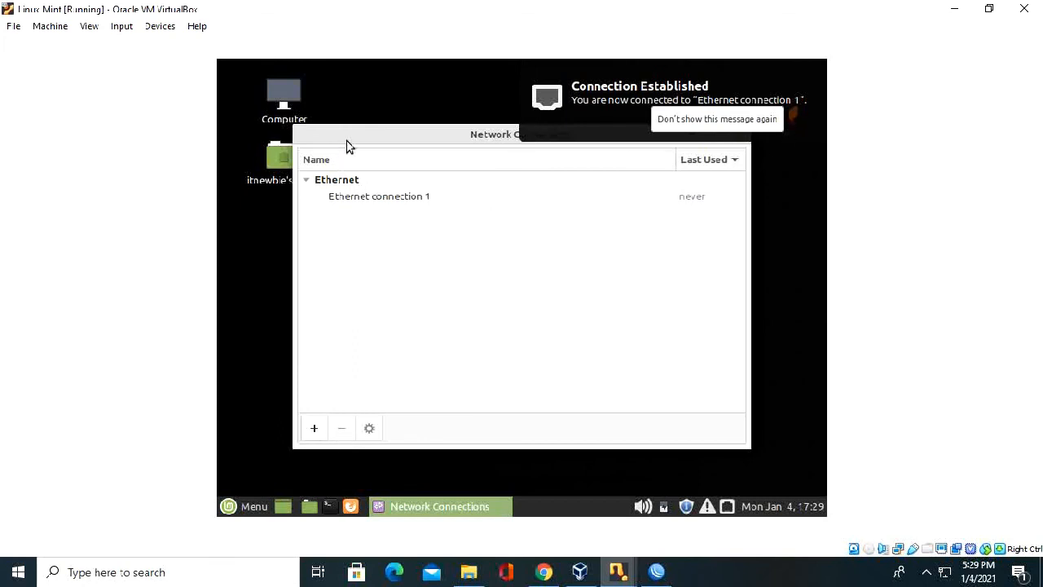
Close the Network Connections window and launch Firefox in Linux Mint.
left_click_drag(347, 145, 369, 192)
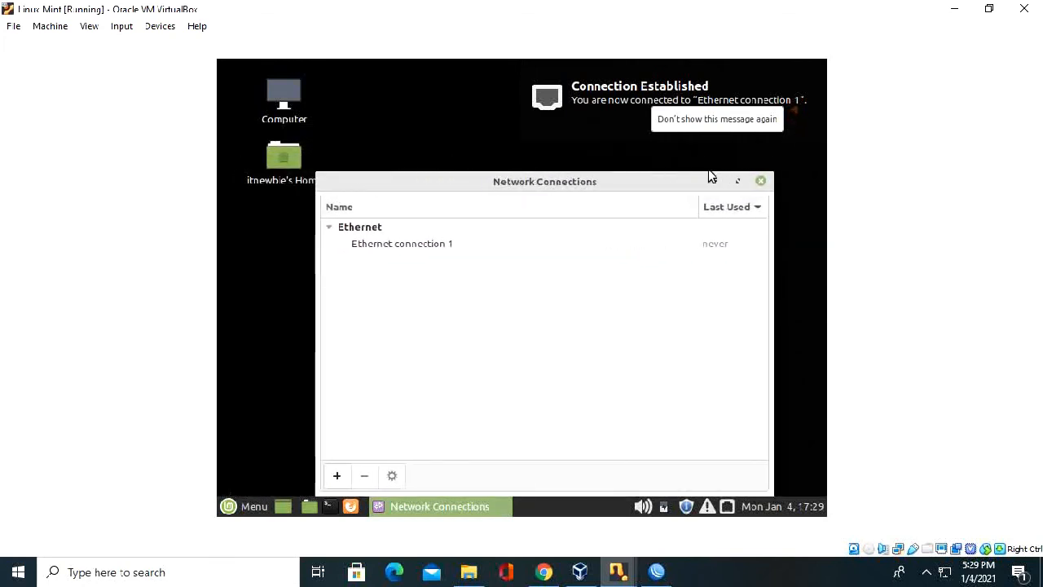
left_click(762, 181)
left_click(351, 506)
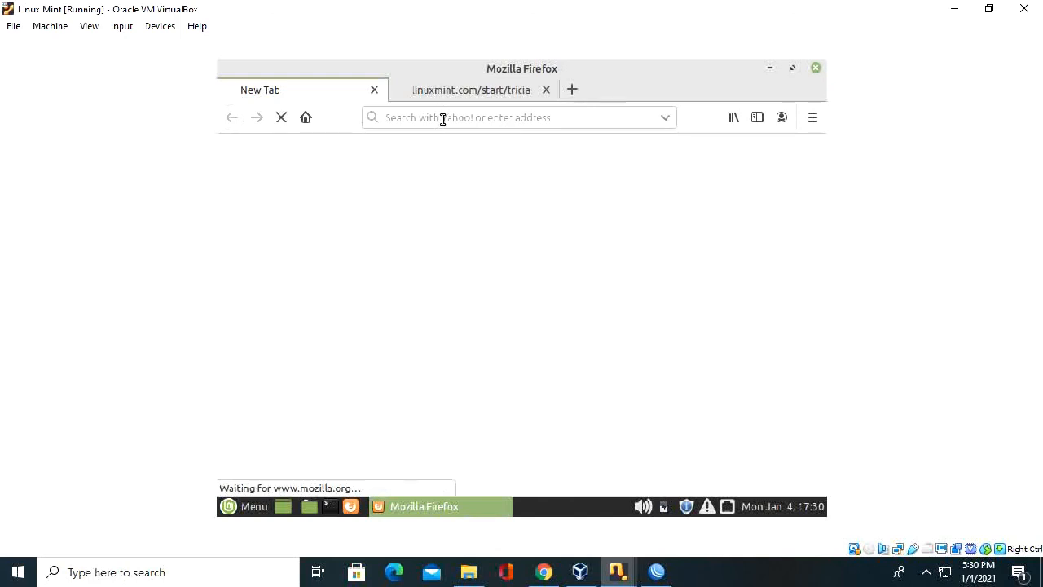
Test internet access in Firefox by viewing the two startup pages and opening Facebook from the top sites in a new tab.
left_click(449, 118)
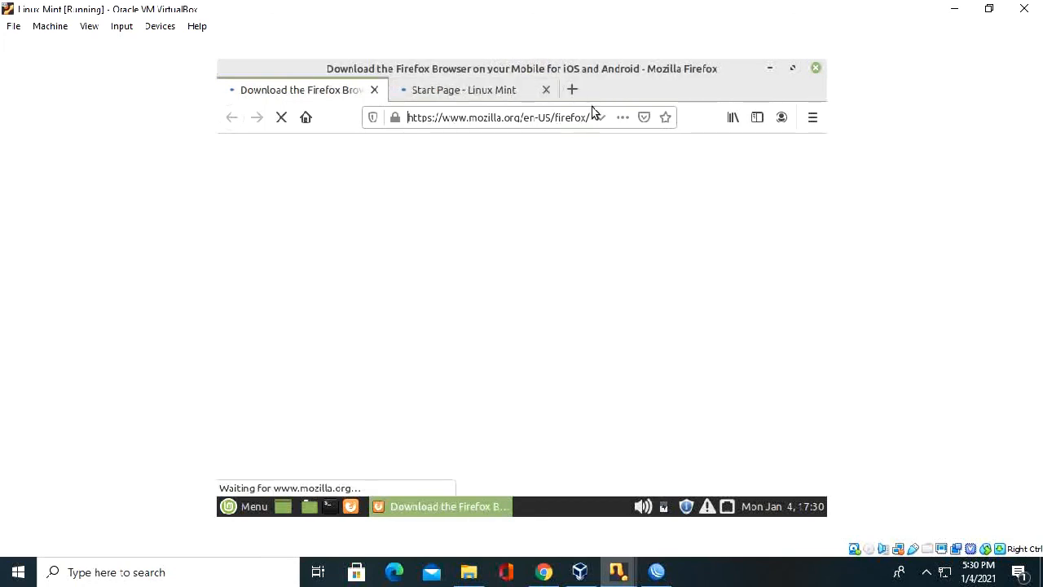
left_click(479, 91)
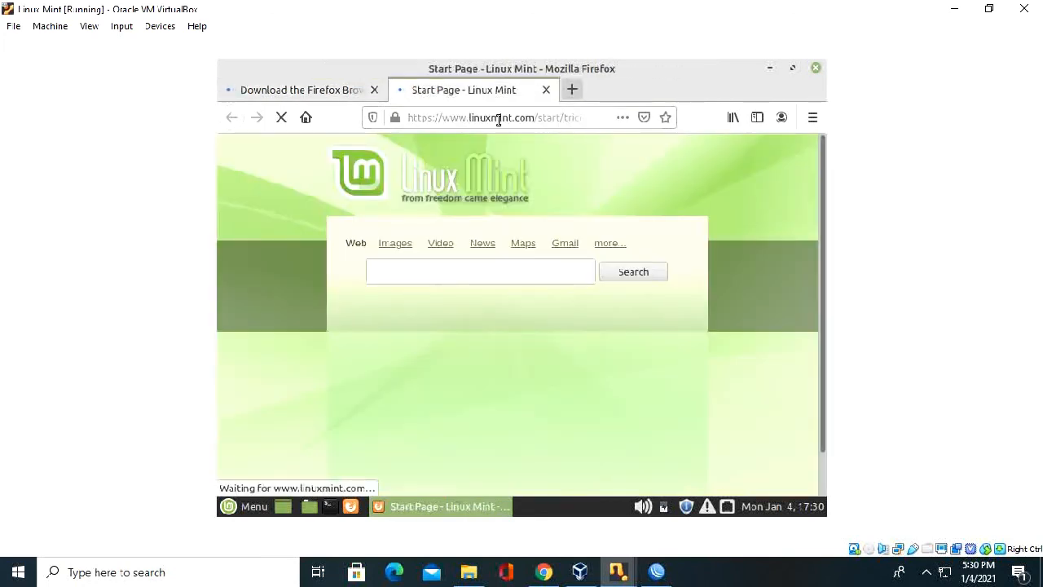
left_click(354, 91)
left_click(574, 90)
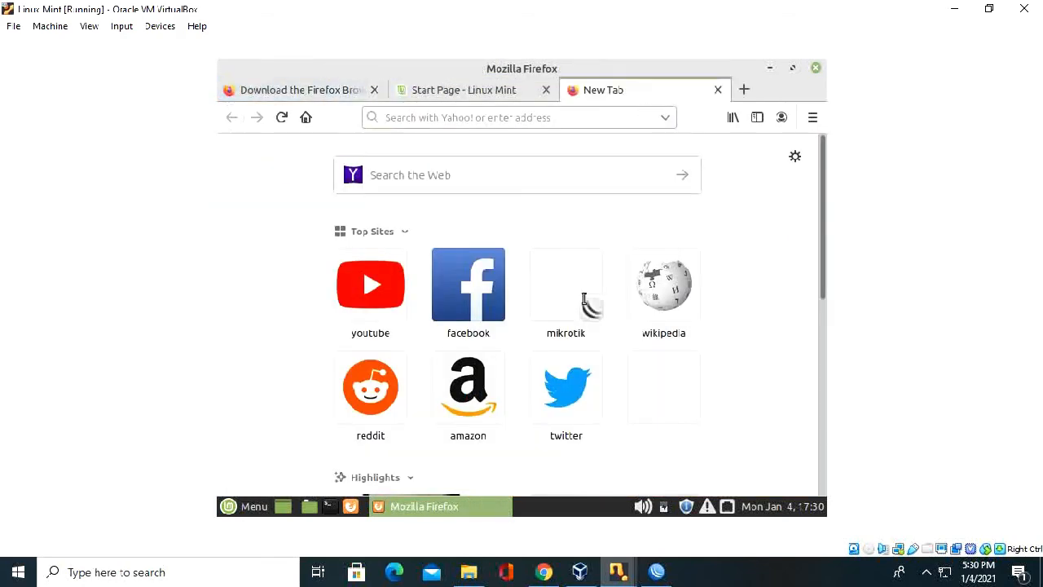
left_click(481, 296)
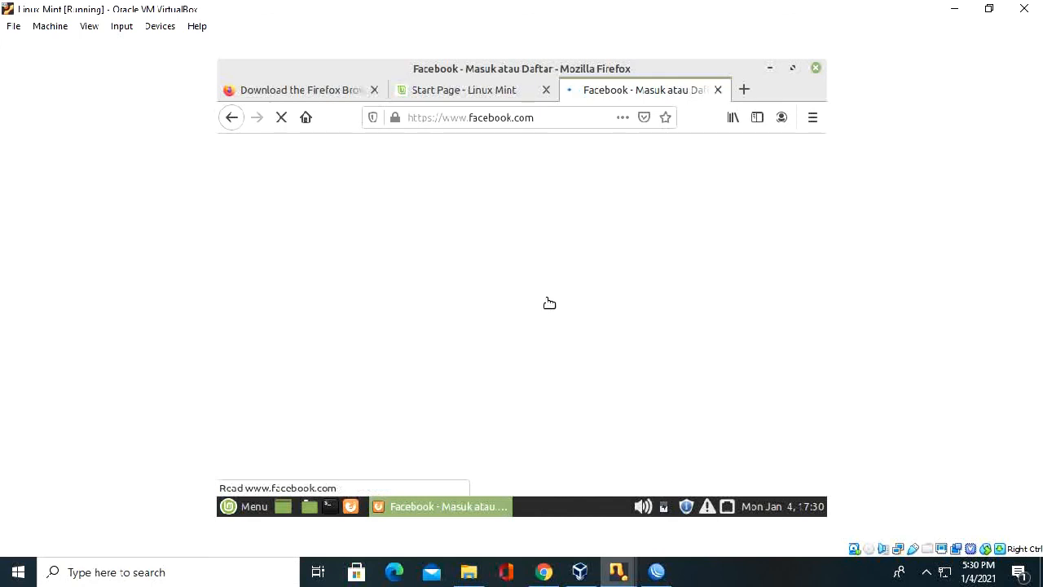
Minimize the Linux Mint and Mikrotik OS machine windows, then bring up WinBox briefly and minimize it too.
left_click(959, 9)
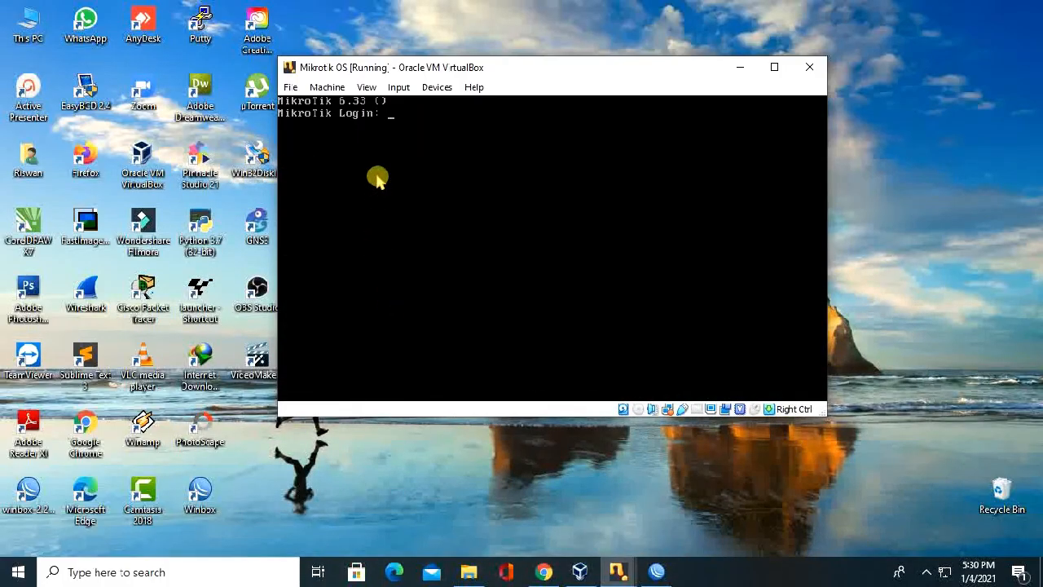
left_click(741, 69)
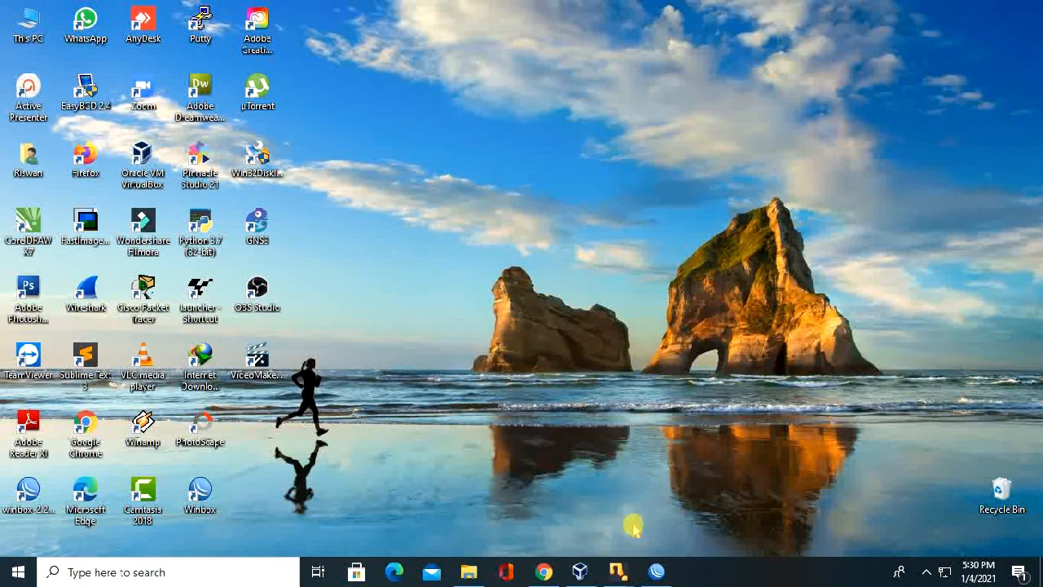
left_click(662, 573)
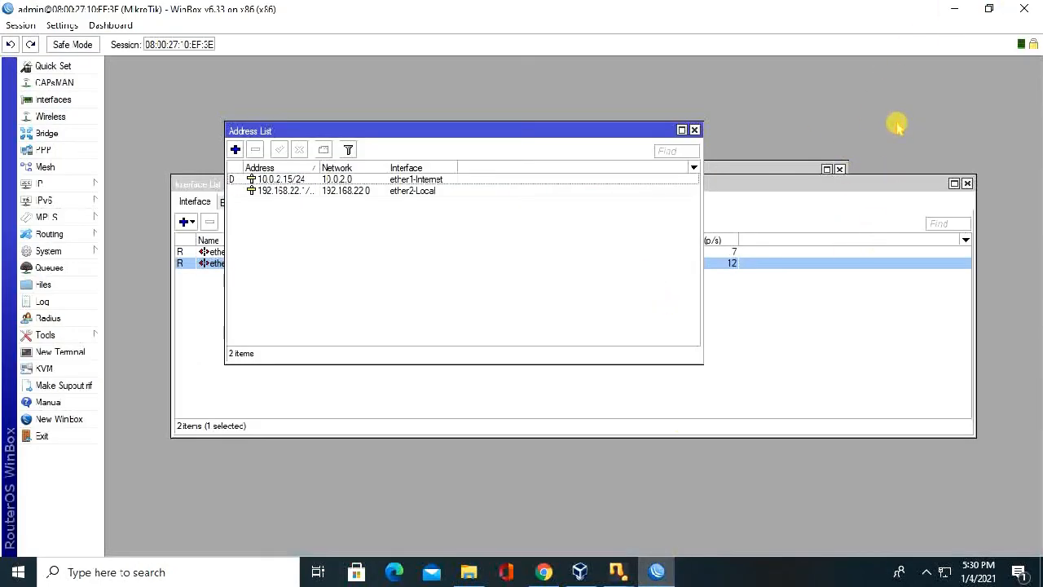
left_click(952, 10)
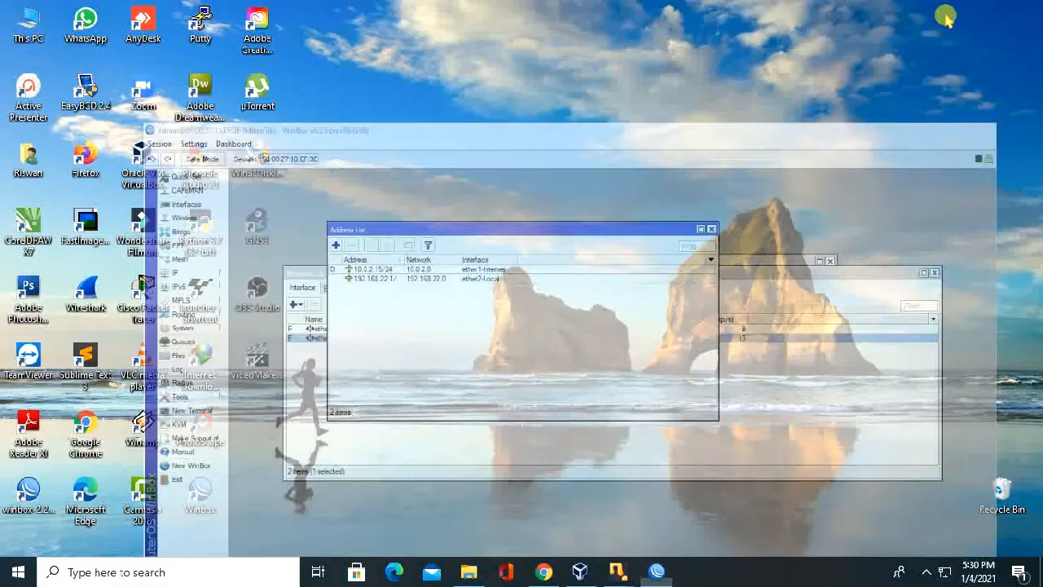